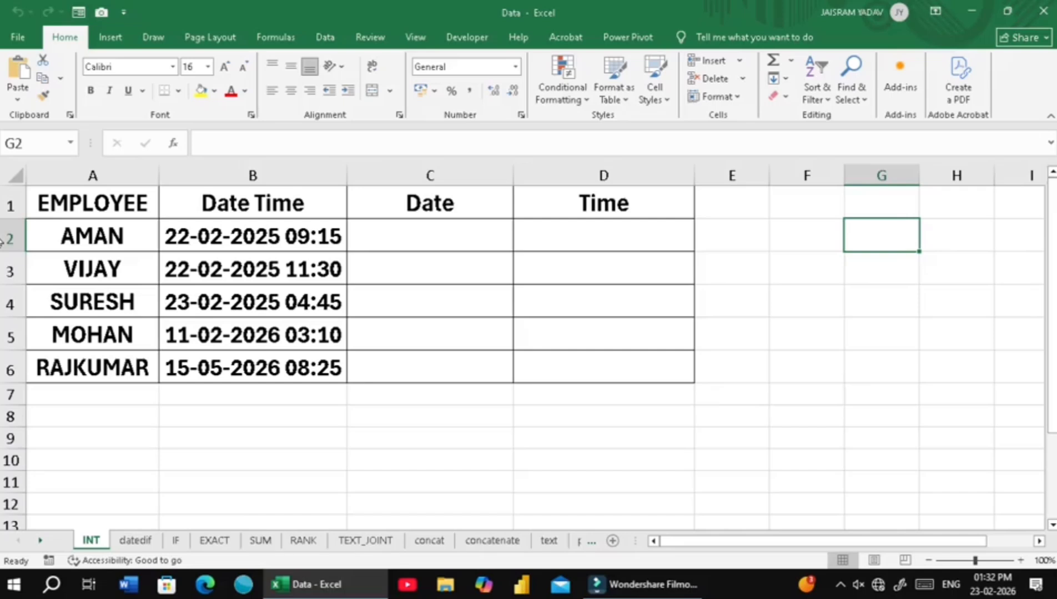
pyautogui.click(139, 202)
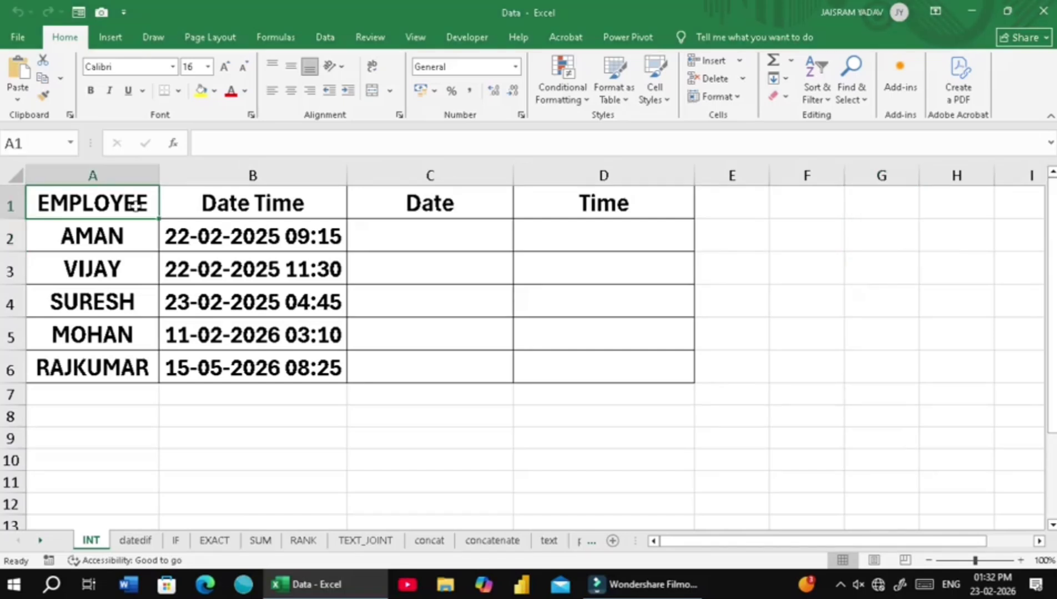
pyautogui.click(211, 203)
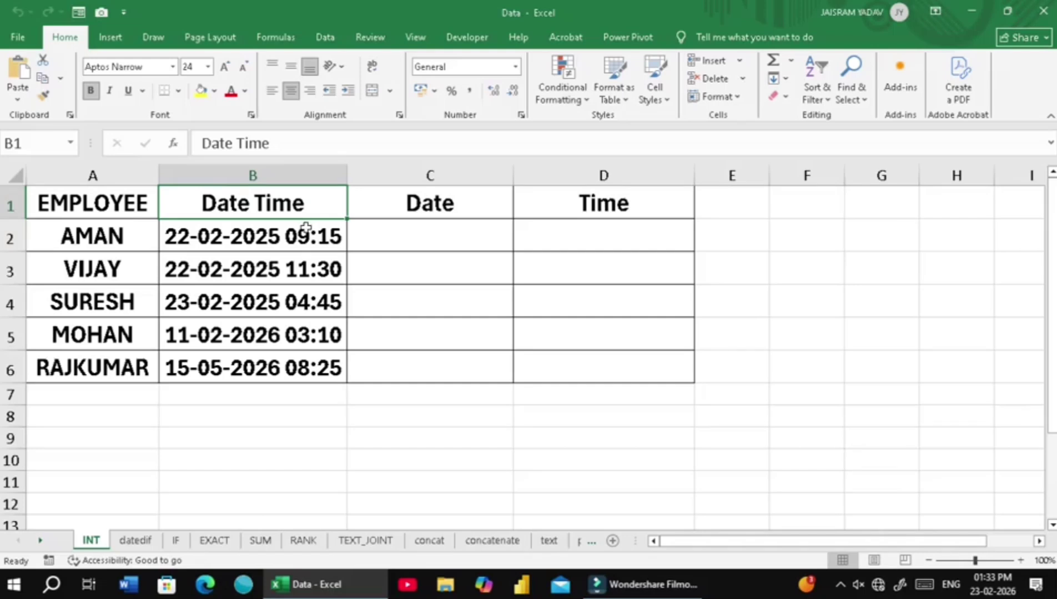
pyautogui.moveTo(303, 229); pyautogui.dragTo(302, 360)
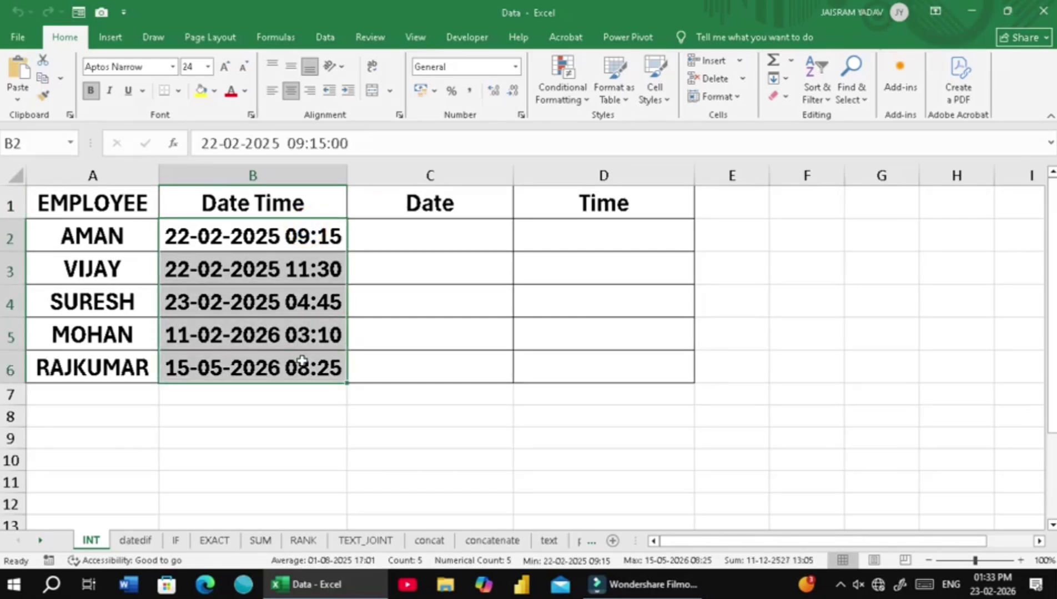
pyautogui.click(479, 240)
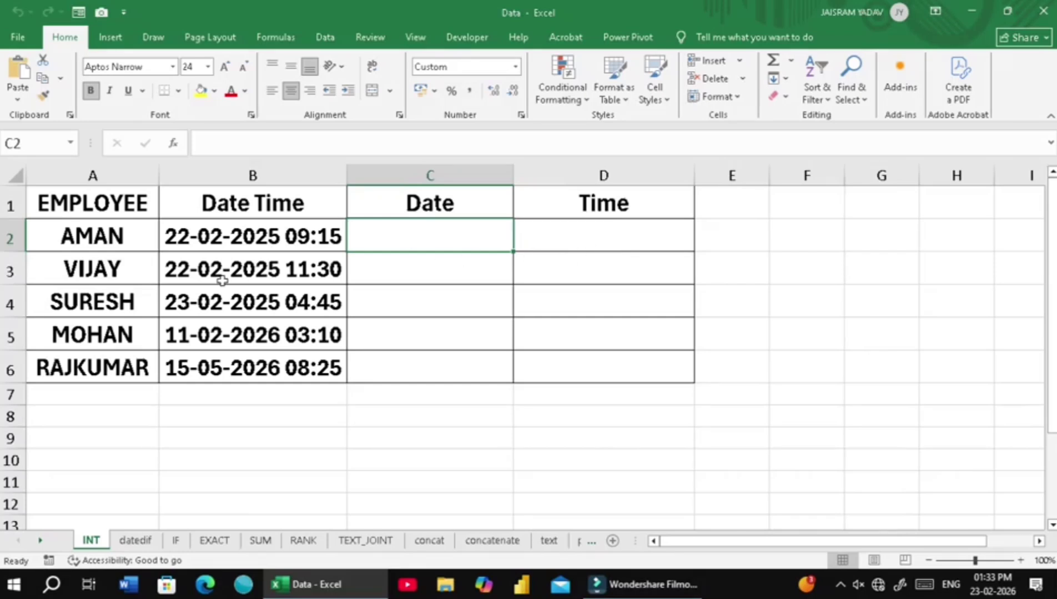
pyautogui.click(297, 176)
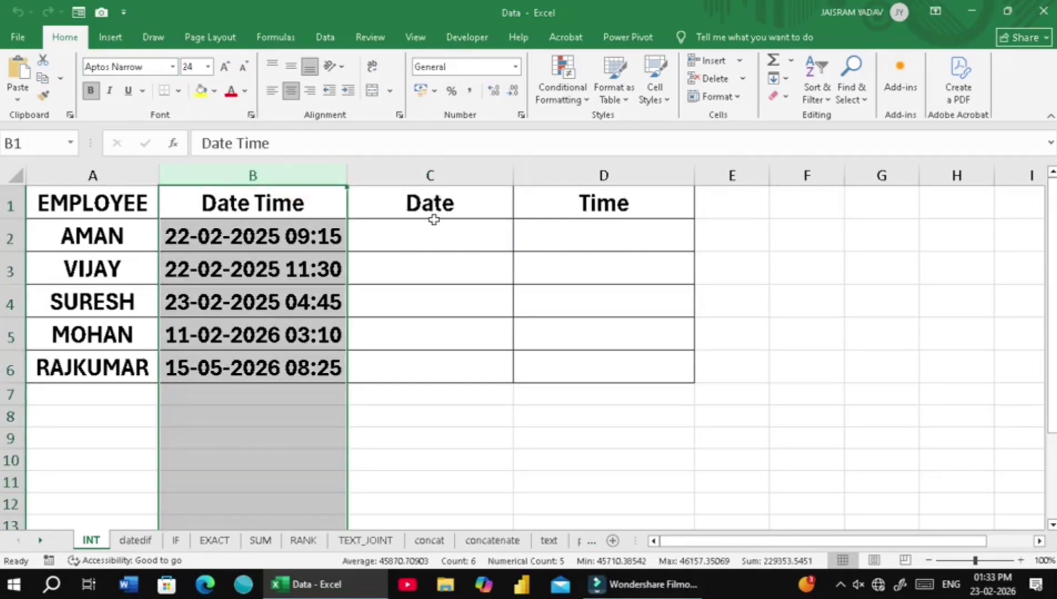
# - Enter =INT(B2) in C2 under Date and fit the Date column's width to its contents
pyautogui.click(421, 235)
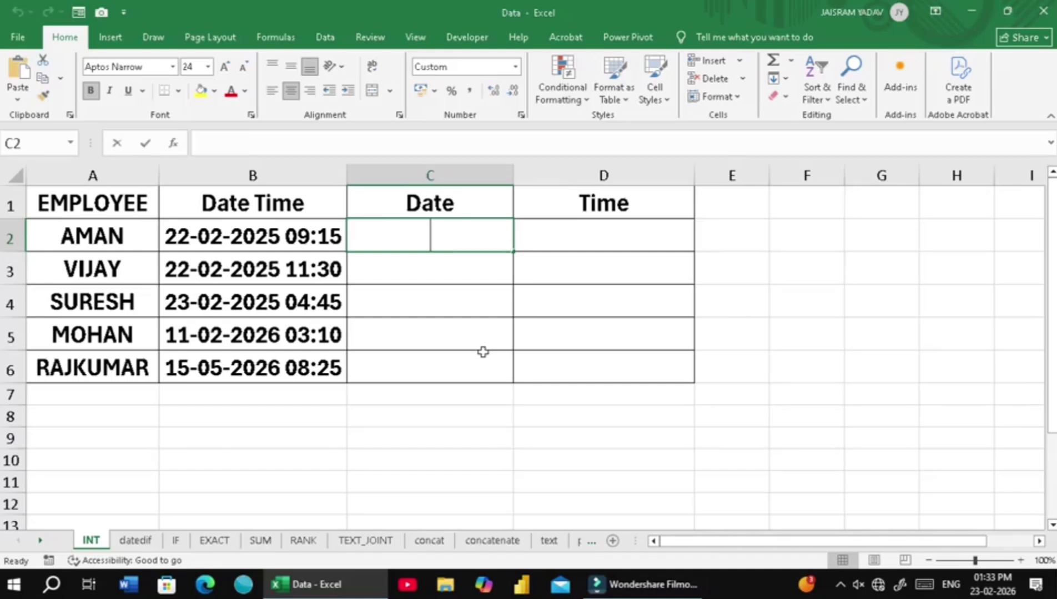
pyautogui.write('=INT')
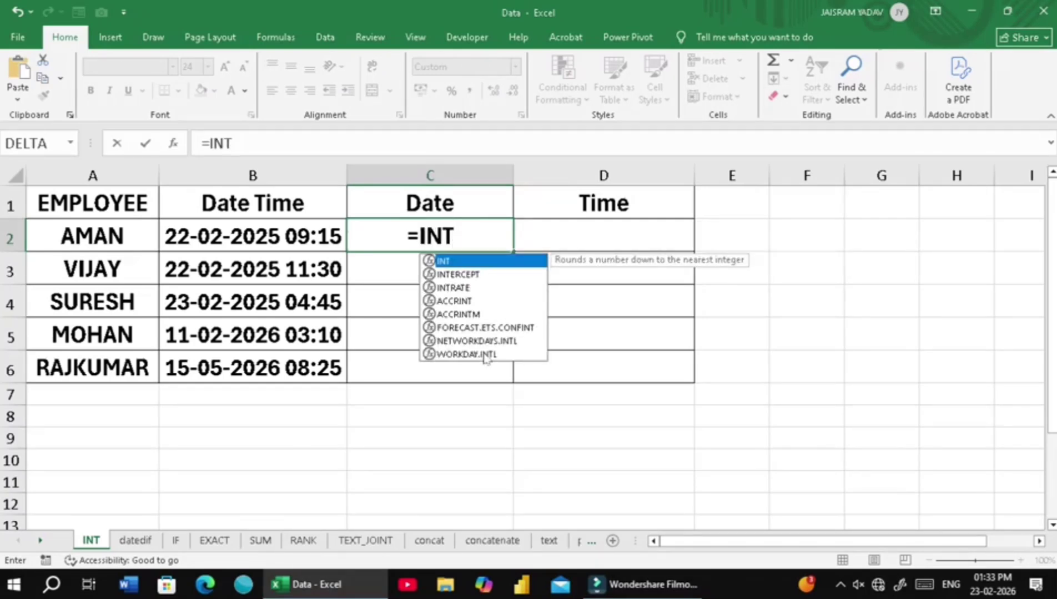
pyautogui.press('Tab')
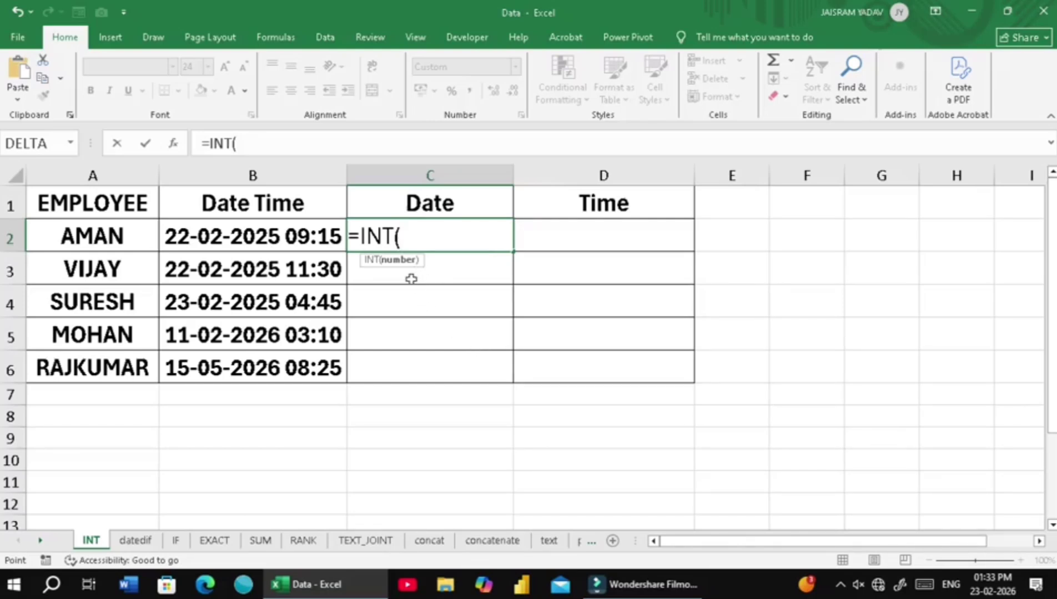
pyautogui.press('Left')
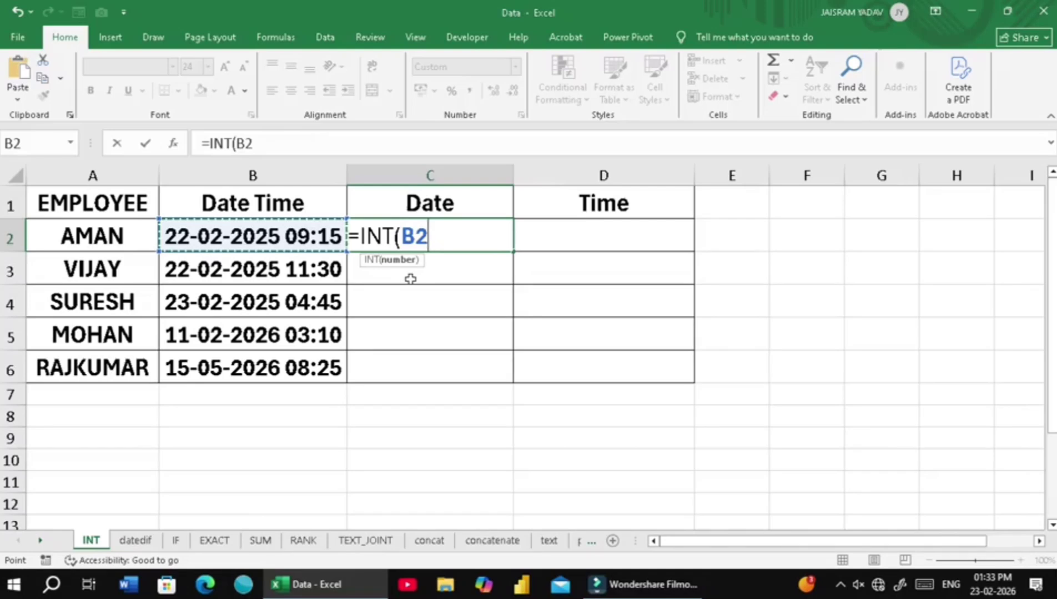
pyautogui.write(')')
pyautogui.press('Return')
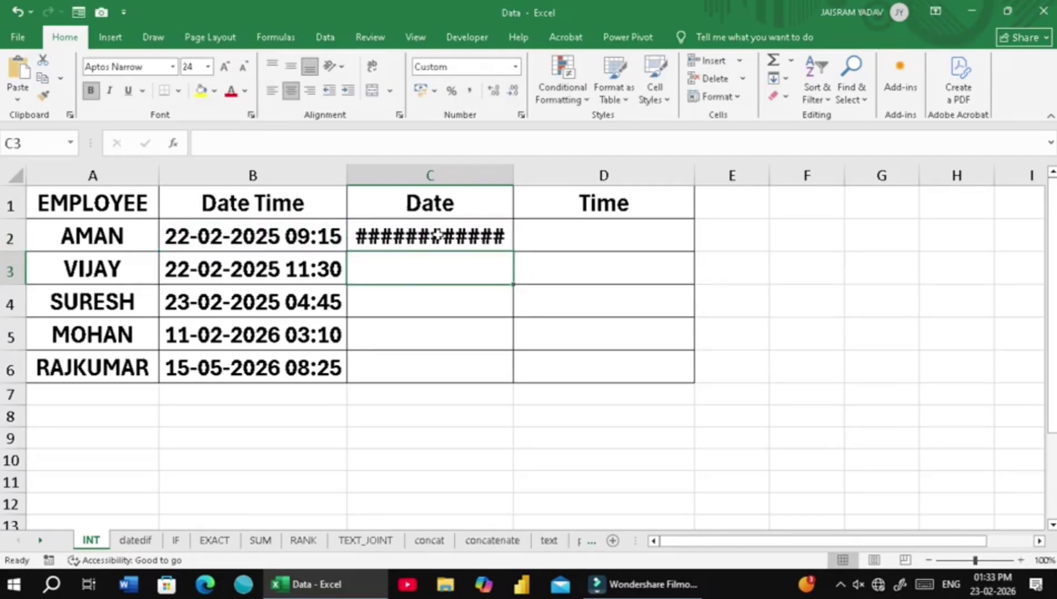
pyautogui.doubleClick(513, 175)
# - Fill the INT formula from C2 down to C6 and apply the short date format to these cells
pyautogui.click(514, 233)
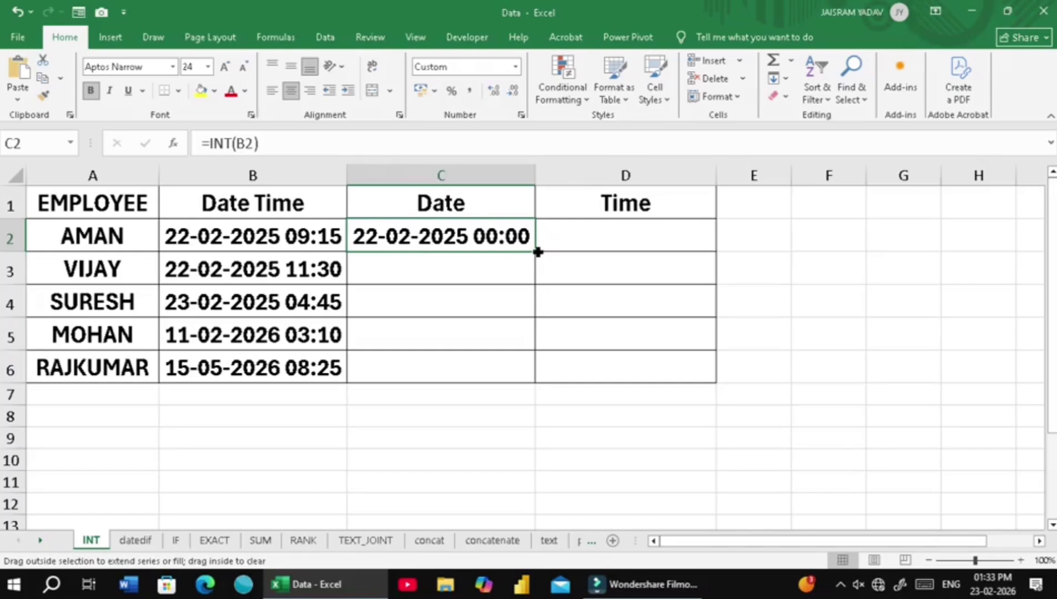
pyautogui.doubleClick(538, 252)
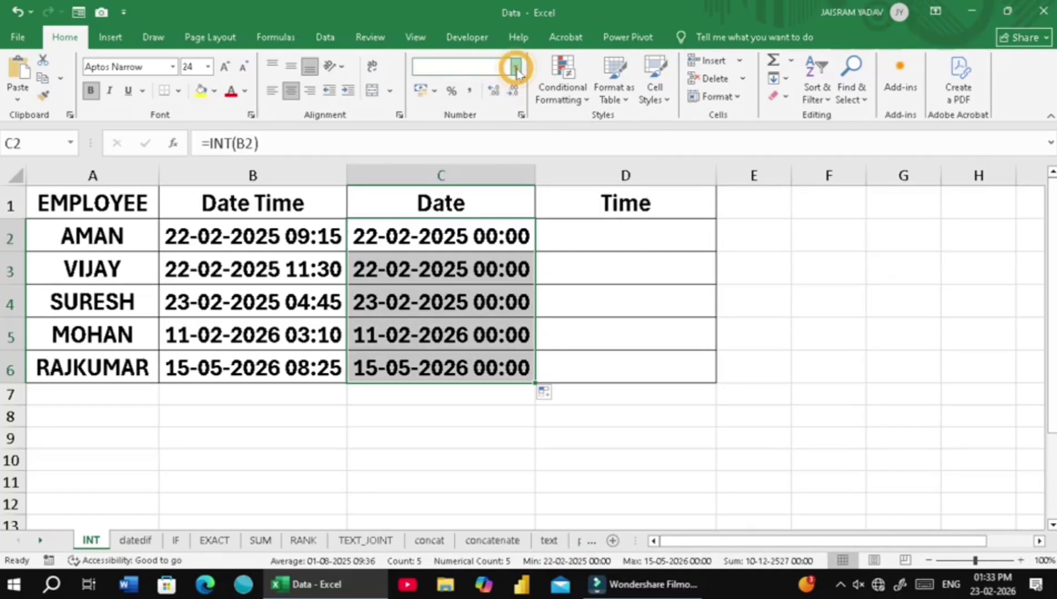
pyautogui.click(516, 67)
pyautogui.click(481, 232)
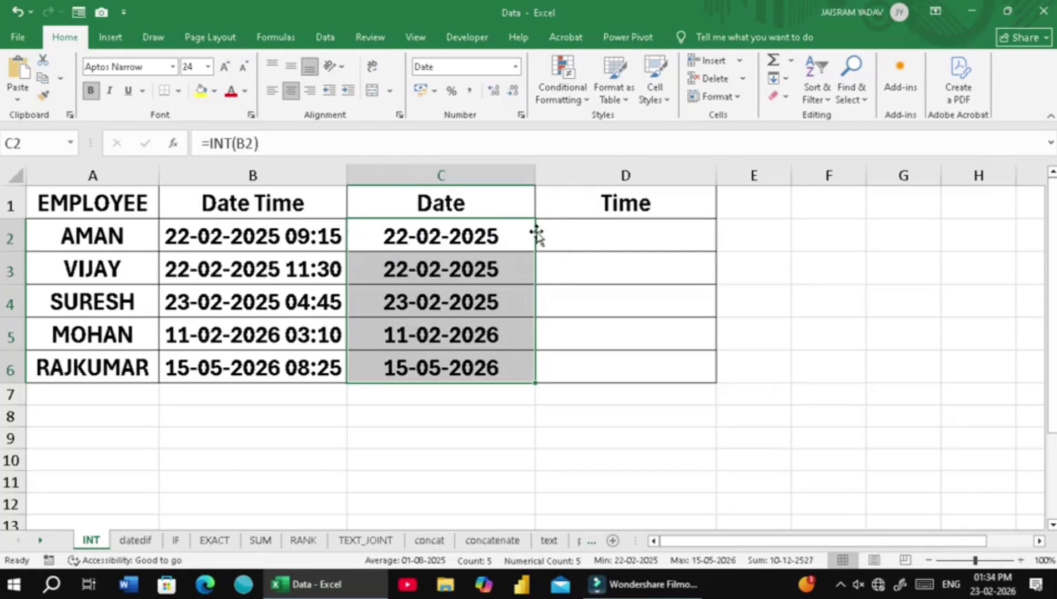
# - Enter =B2-C2 in D2 under Time and fill the formula down to D6
pyautogui.click(573, 233)
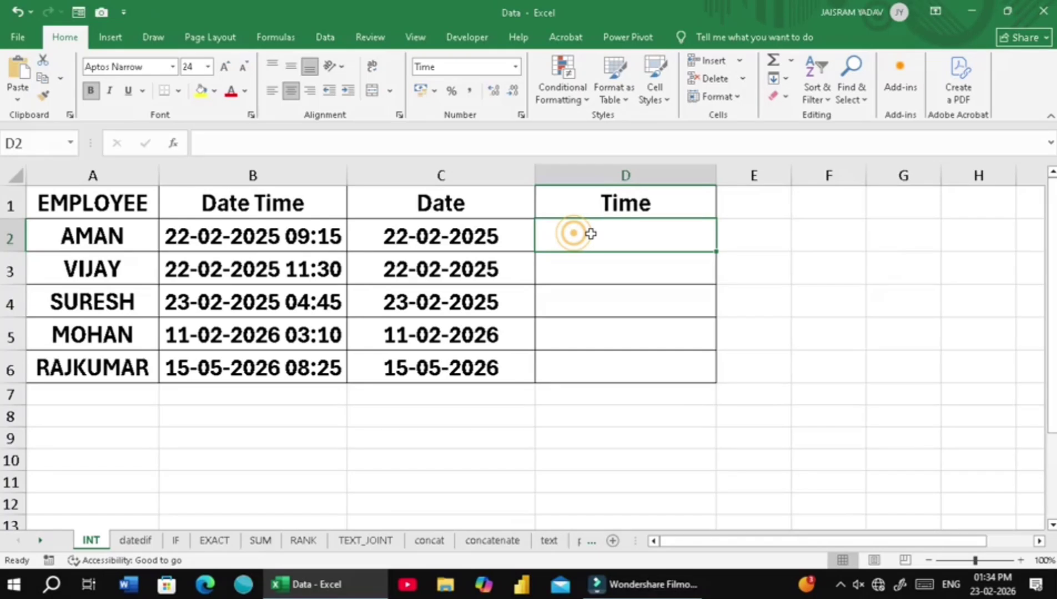
pyautogui.write('=')
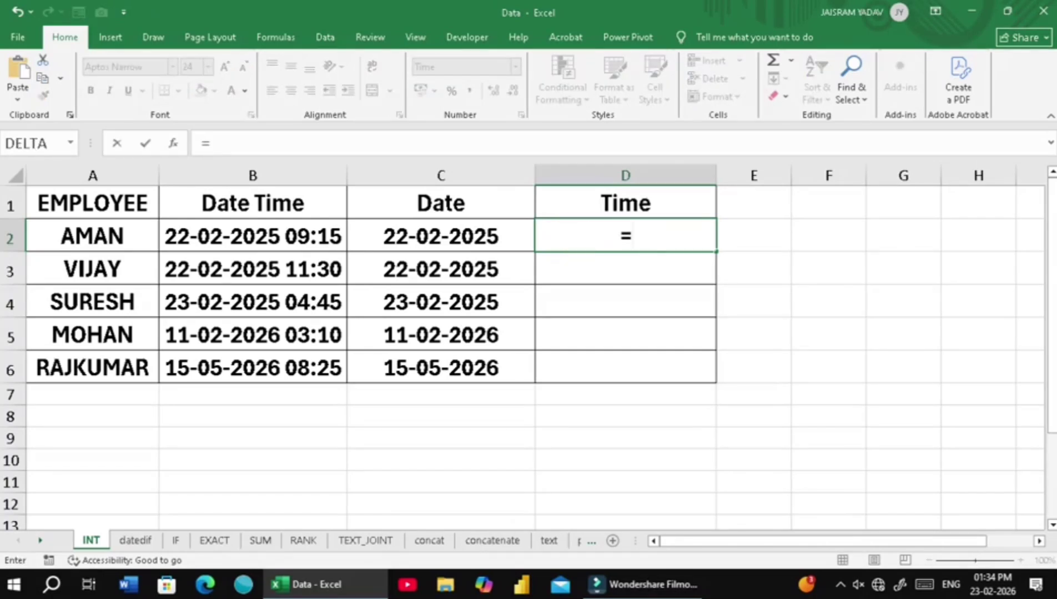
pyautogui.press('Left')
pyautogui.press('Left')
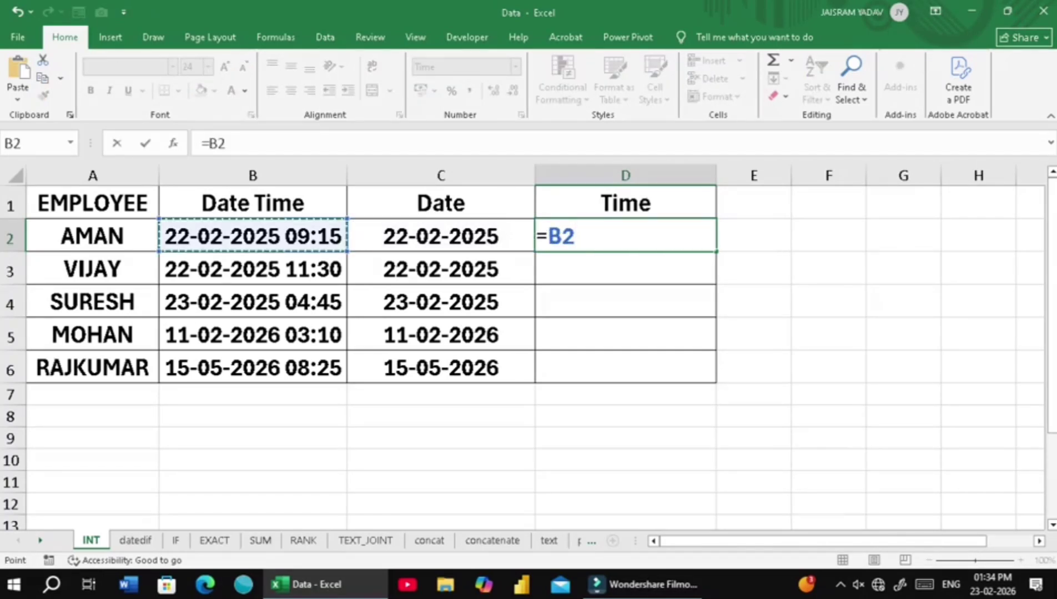
pyautogui.write('-')
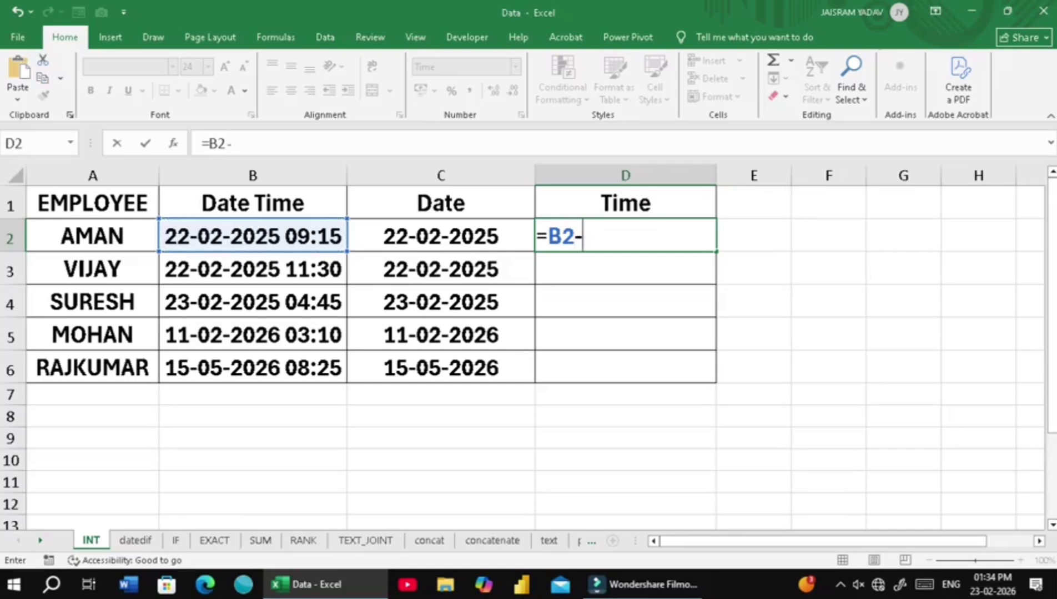
pyautogui.press('Left')
pyautogui.press('Left')
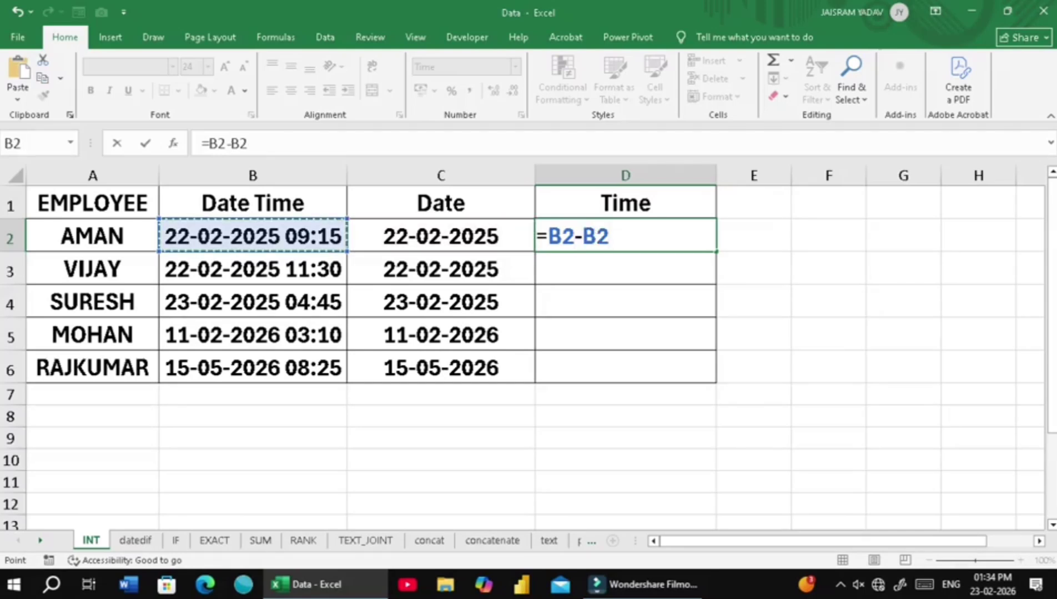
pyautogui.press('Right')
pyautogui.press('Return')
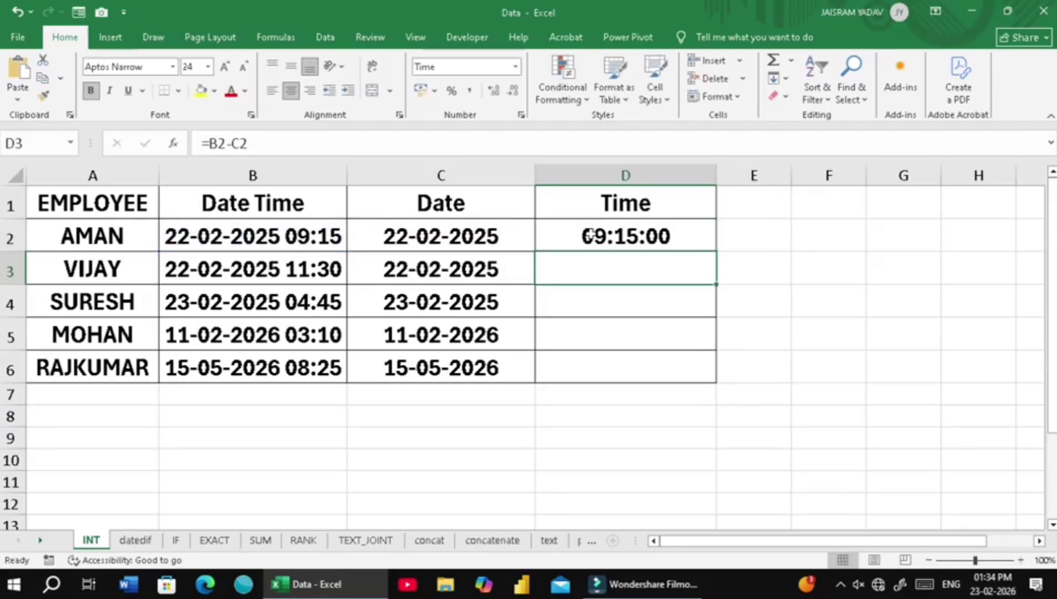
pyautogui.click(589, 234)
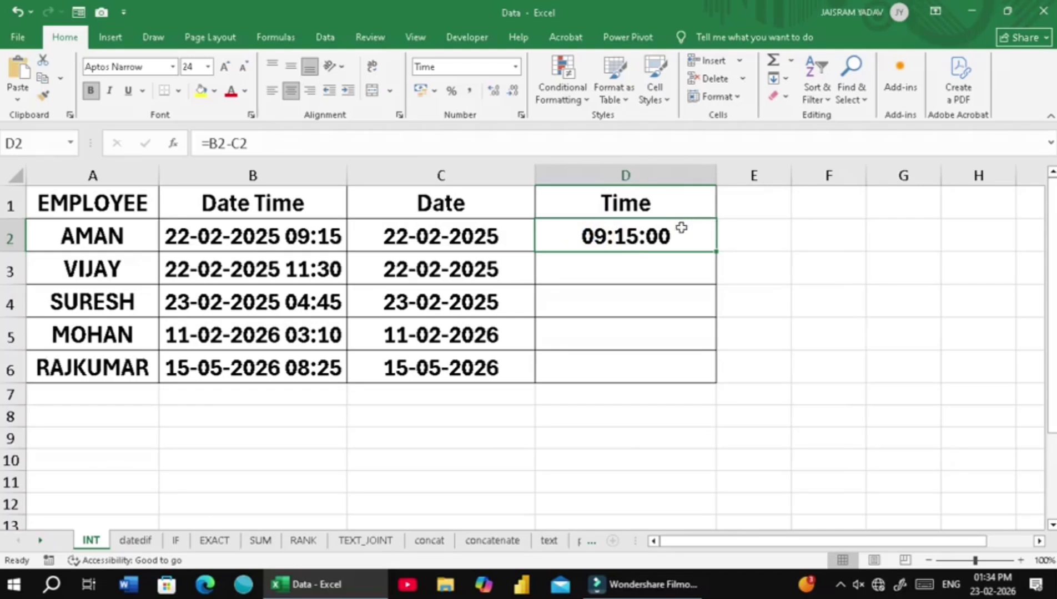
pyautogui.doubleClick(714, 251)
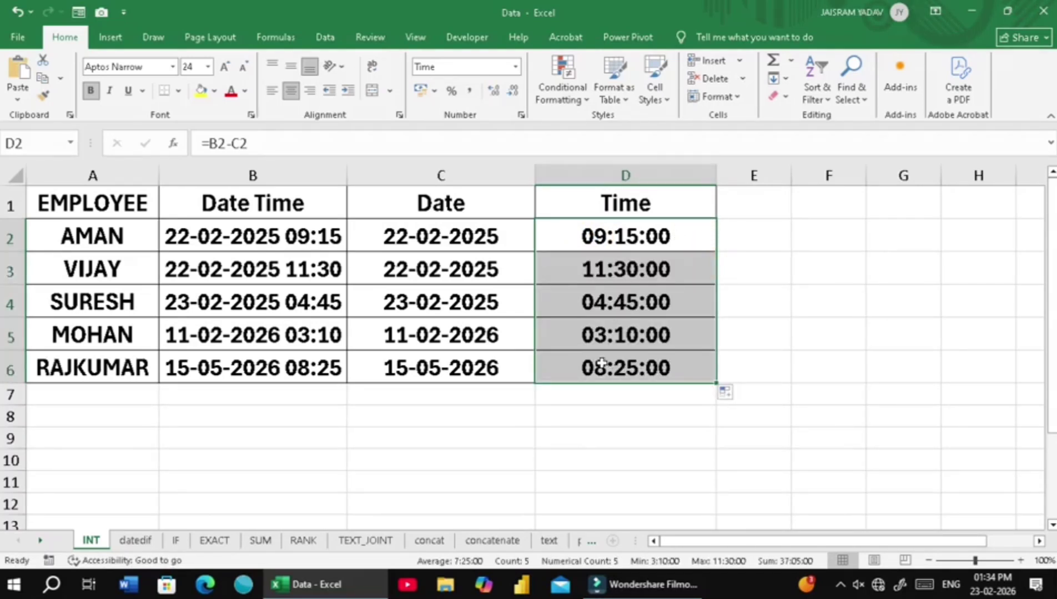
# - Enter the date-time 15-5-2025 8:45 in B7 and check the formulas in C7 and D2
pyautogui.click(289, 394)
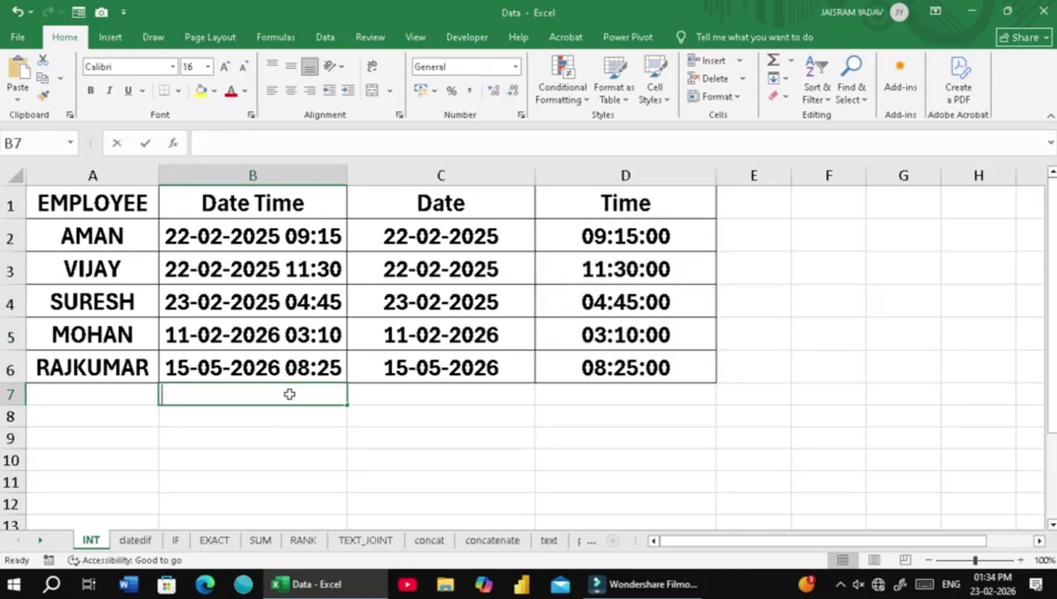
pyautogui.write('15-5')
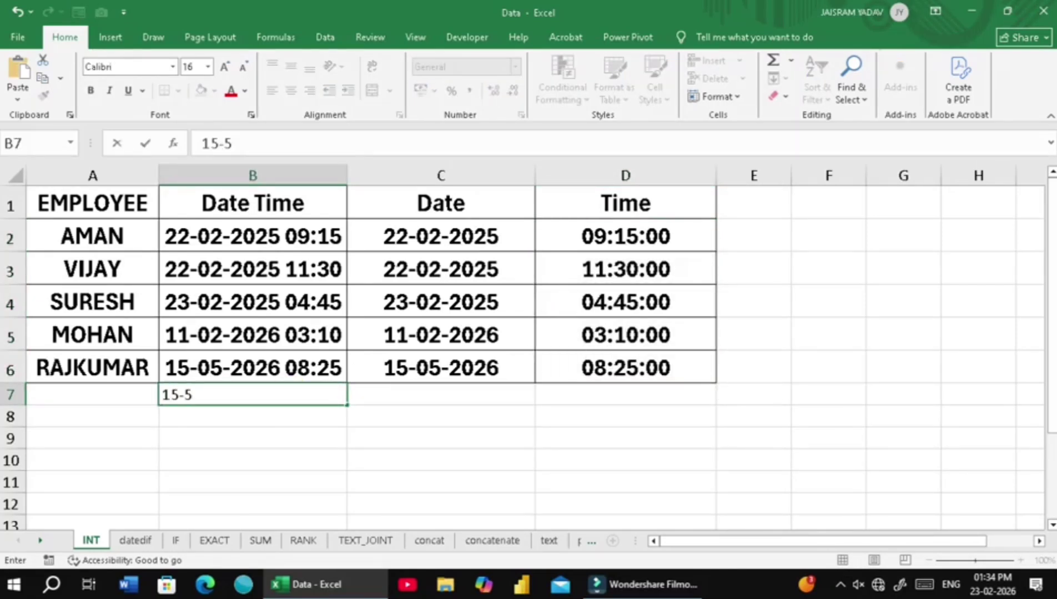
pyautogui.write('-2025')
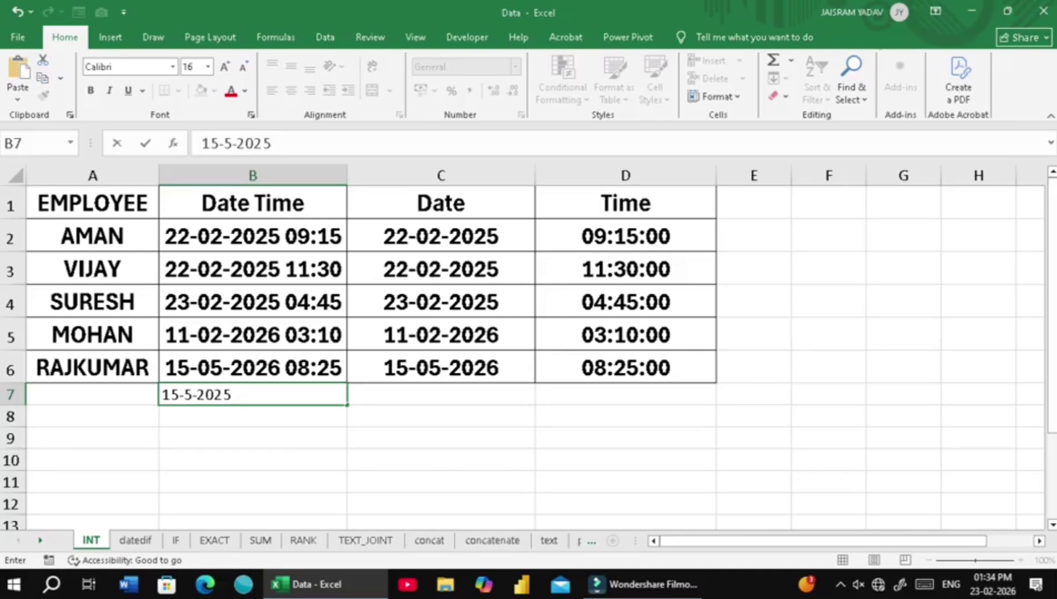
pyautogui.write(' 8:45')
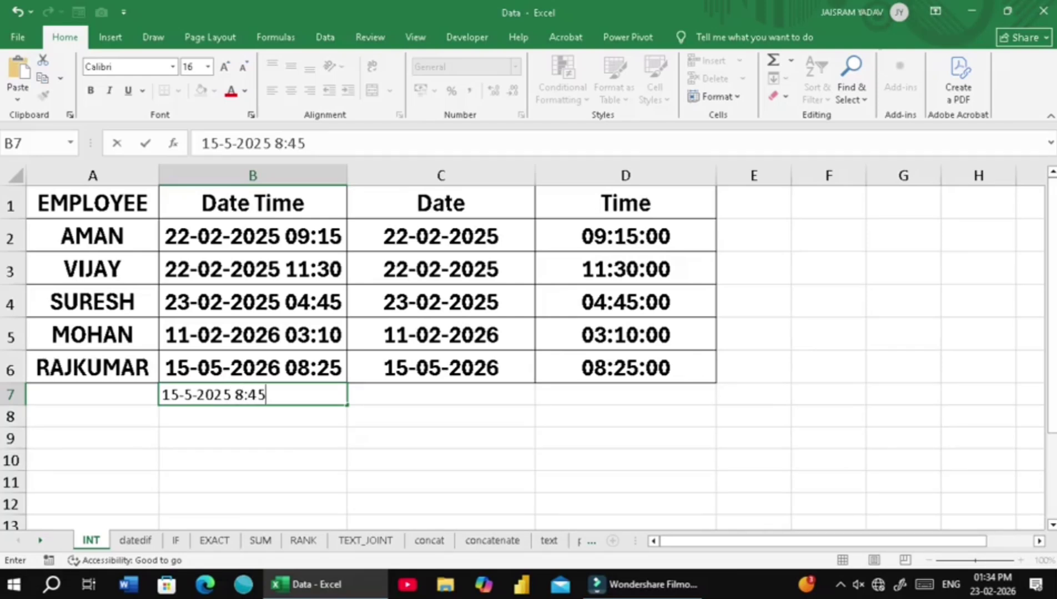
pyautogui.press('Return')
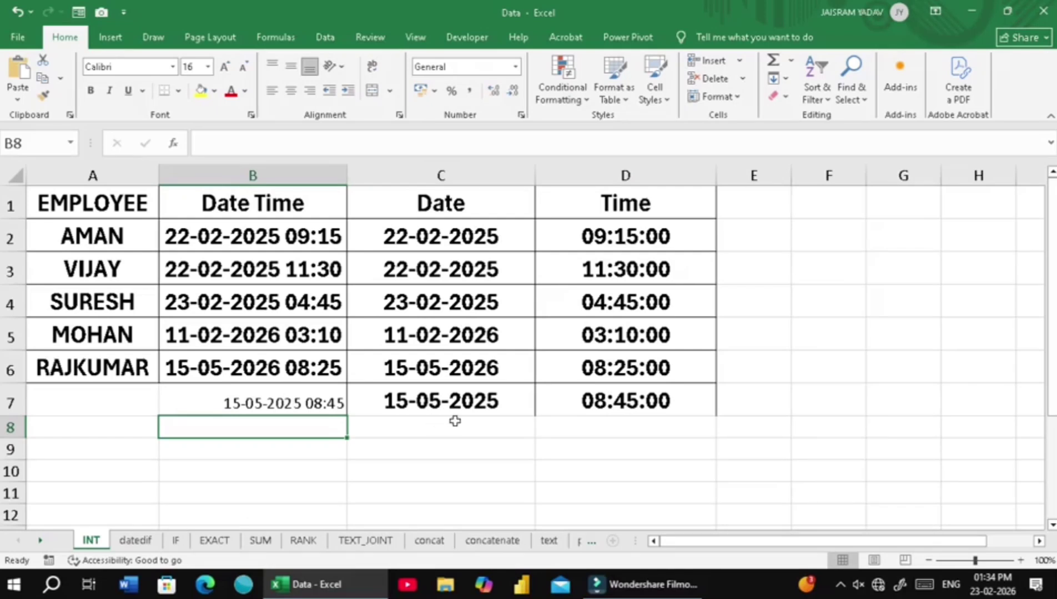
pyautogui.click(443, 401)
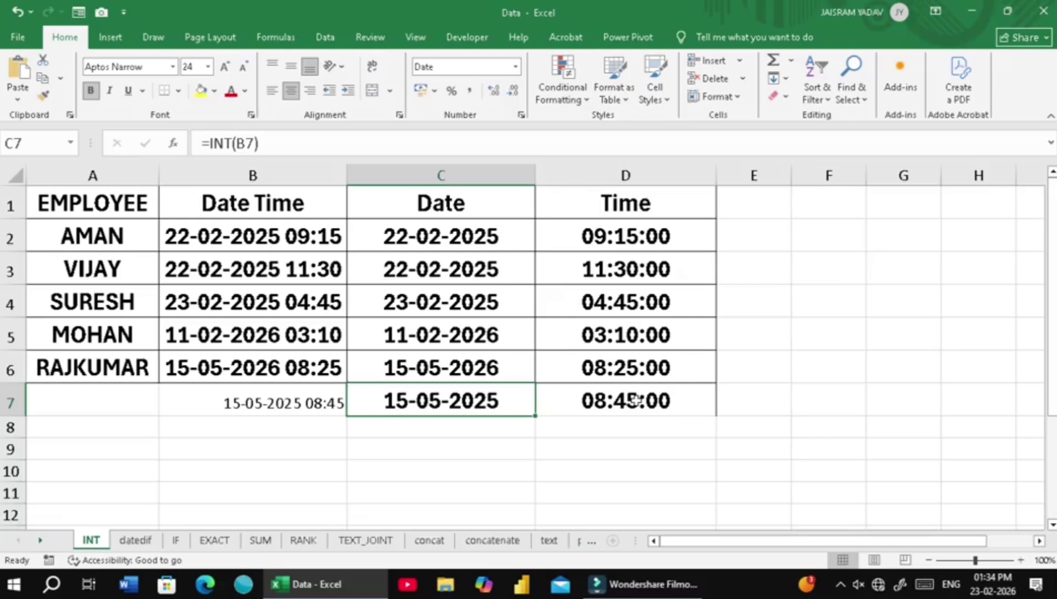
pyautogui.click(663, 238)
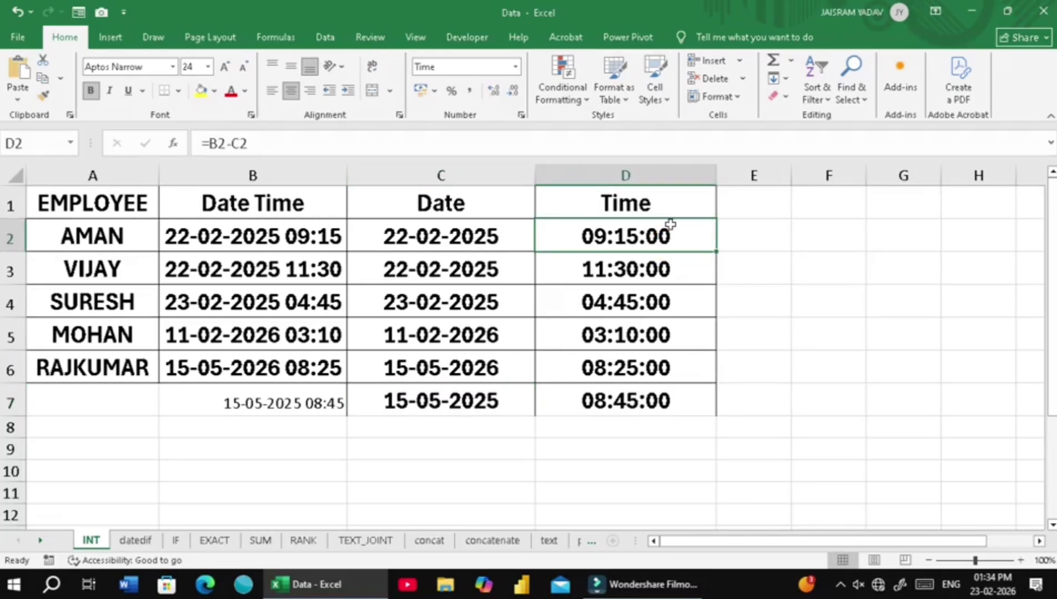
# - Switch to the datedif sheet and widen its AGE column
pyautogui.click(148, 544)
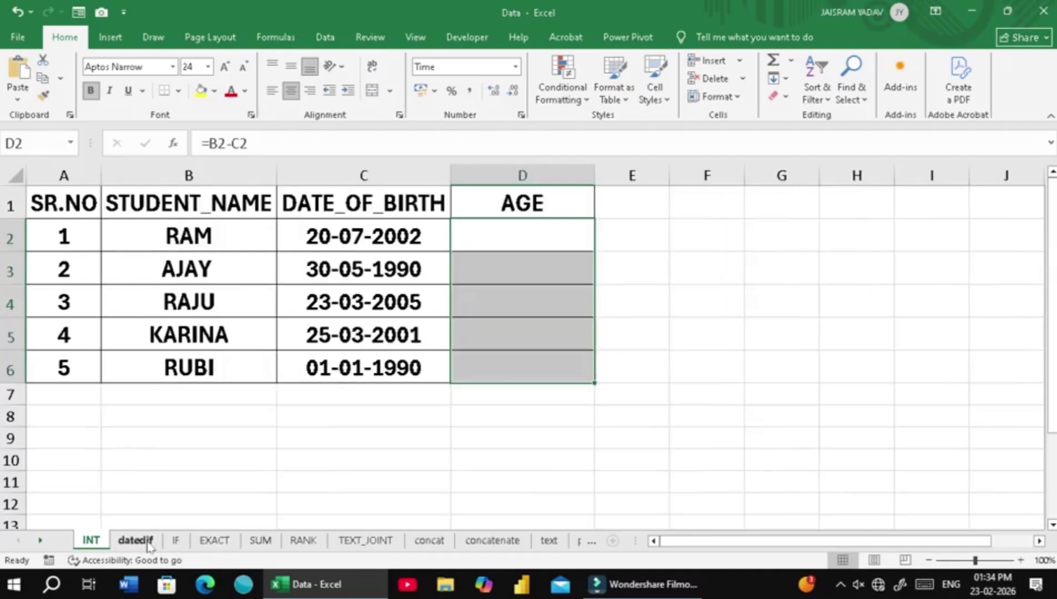
pyautogui.click(147, 544)
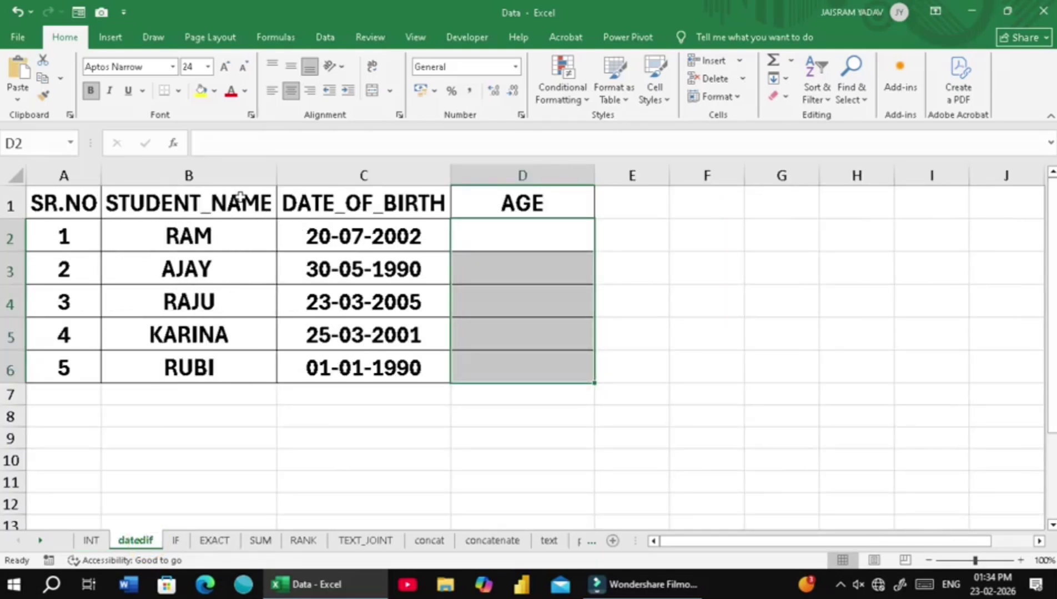
pyautogui.moveTo(594, 173); pyautogui.dragTo(636, 178)
pyautogui.moveTo(428, 233); pyautogui.dragTo(428, 336)
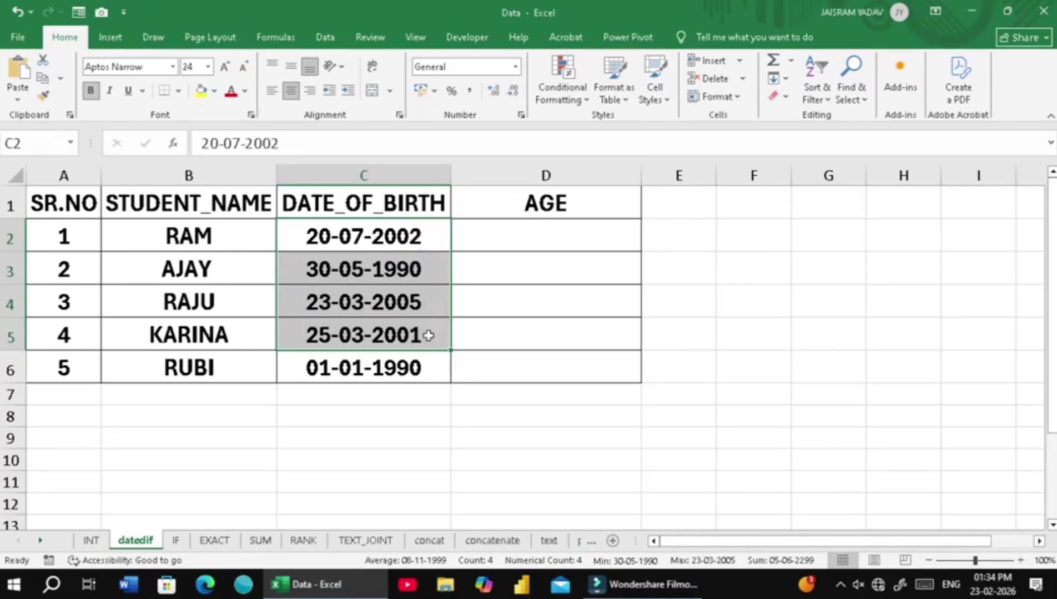
pyautogui.click(513, 231)
pyautogui.moveTo(642, 170); pyautogui.dragTo(669, 170)
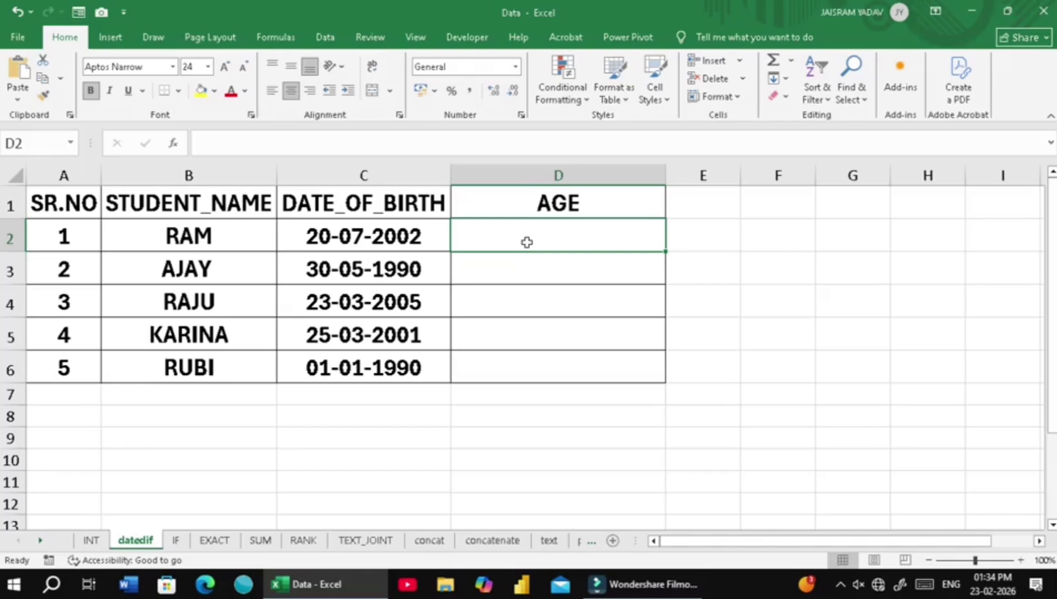
# - Enter =DATEDIF(C2,TODAY(),"Y") in D2 under AGE and fill the formula down to D6
pyautogui.write('=')
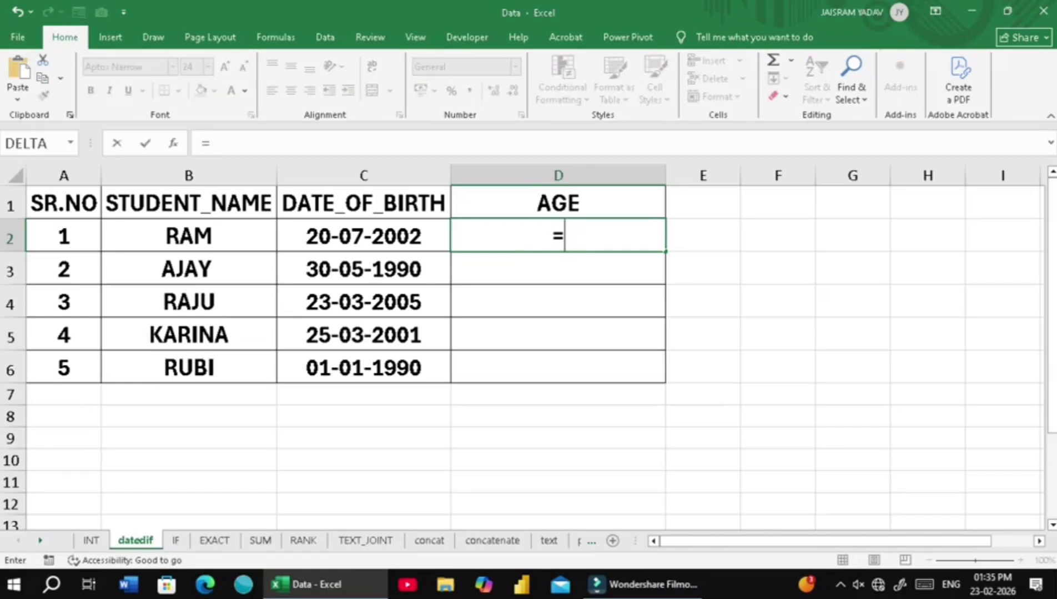
pyautogui.write('DATE')
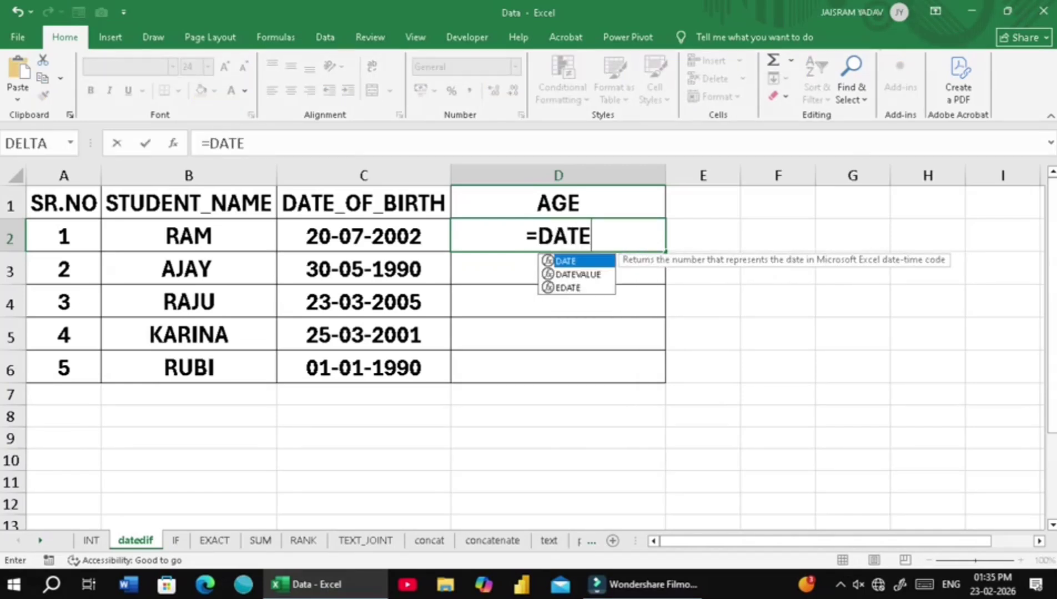
pyautogui.write('DIF')
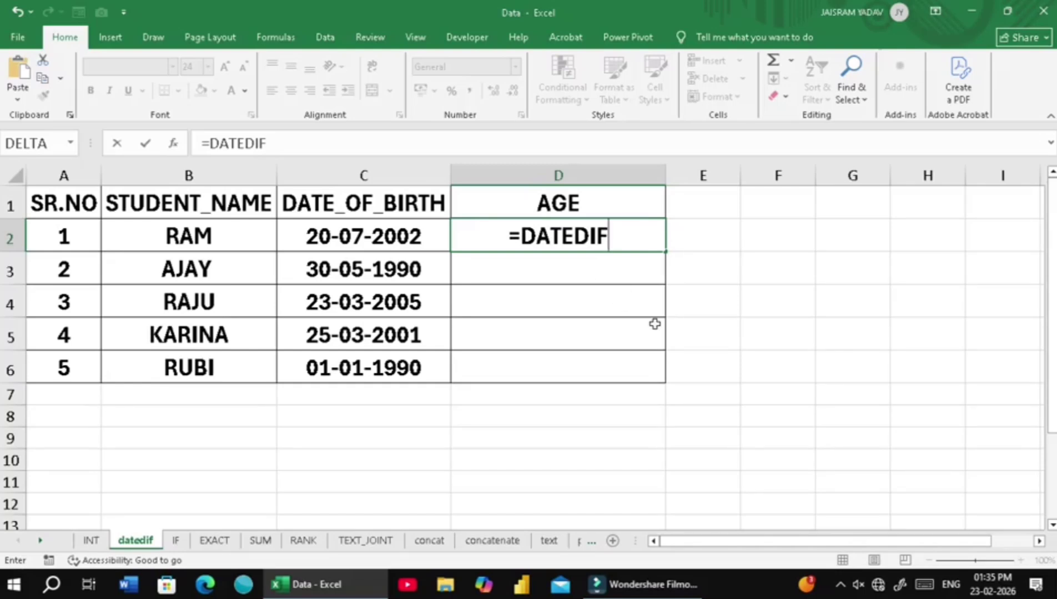
pyautogui.write('(')
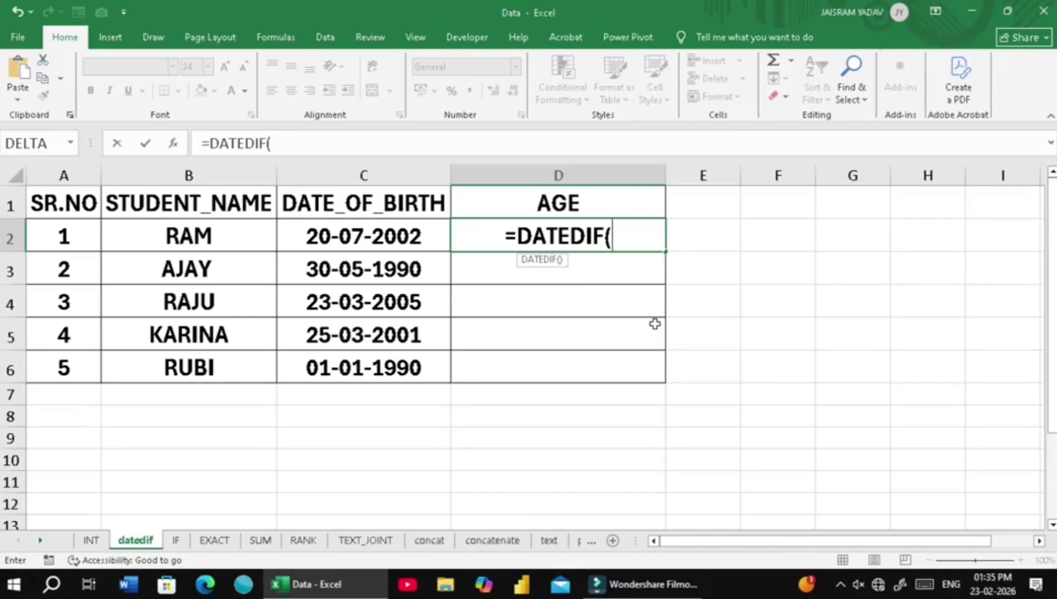
pyautogui.click(399, 239)
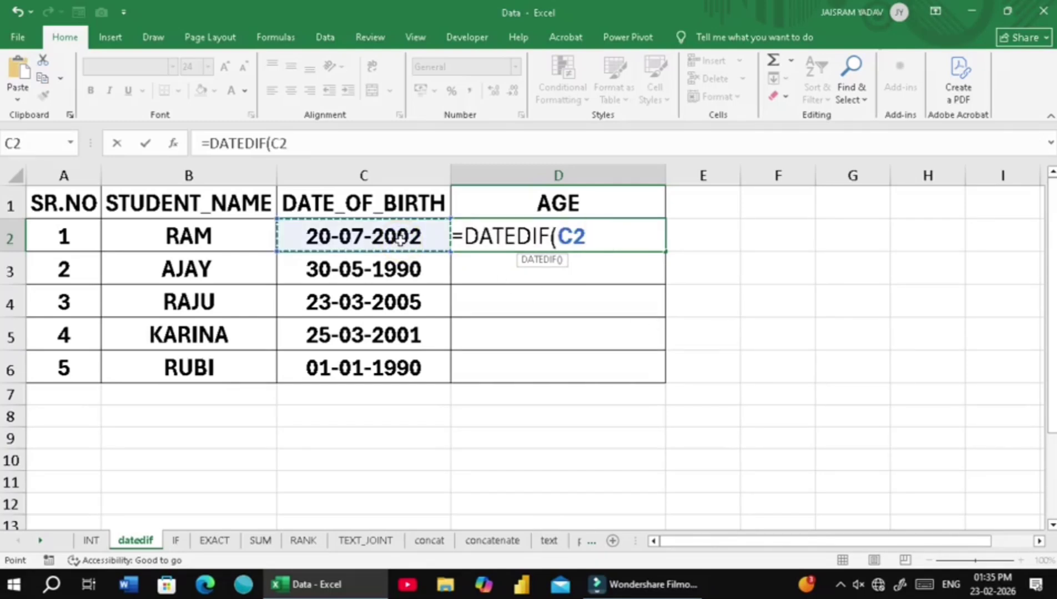
pyautogui.write(',O')
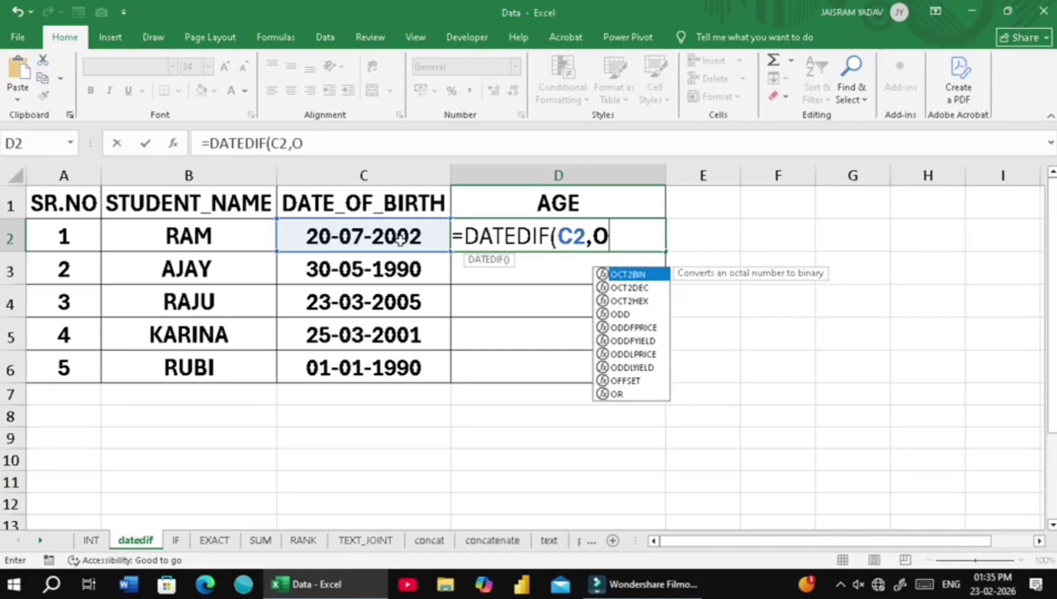
pyautogui.press('BackSpace')
pyautogui.write('TODAY(')
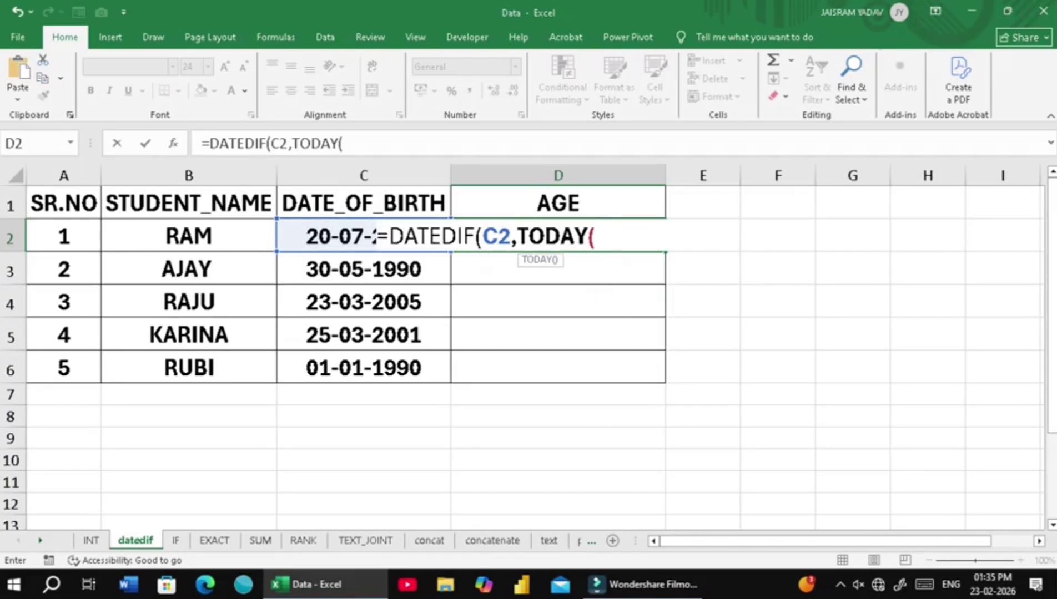
pyautogui.write('),"')
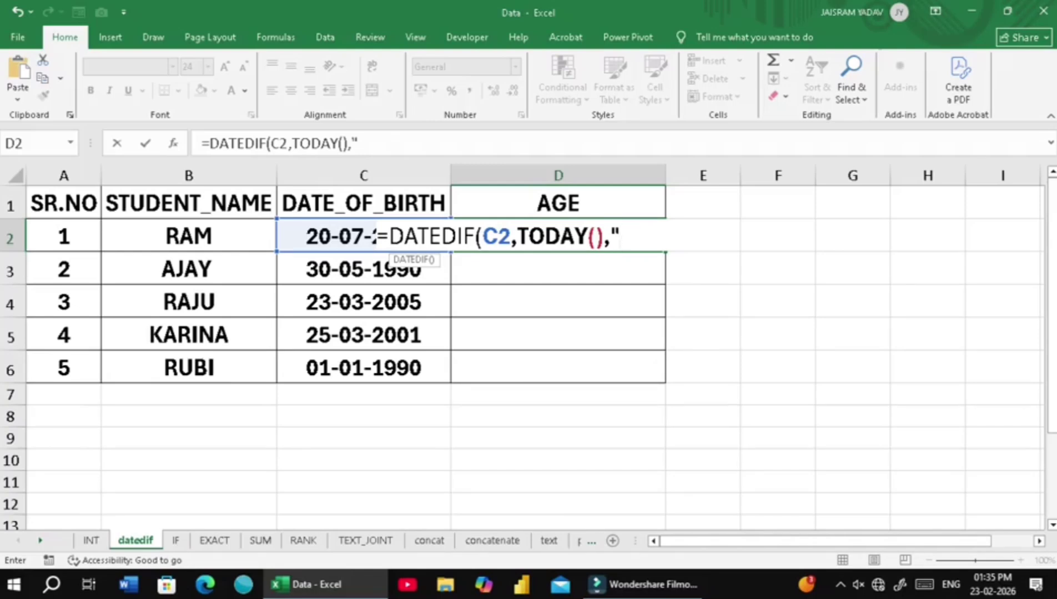
pyautogui.write('y')
pyautogui.press('BackSpace')
pyautogui.write('Y")')
pyautogui.press('Return')
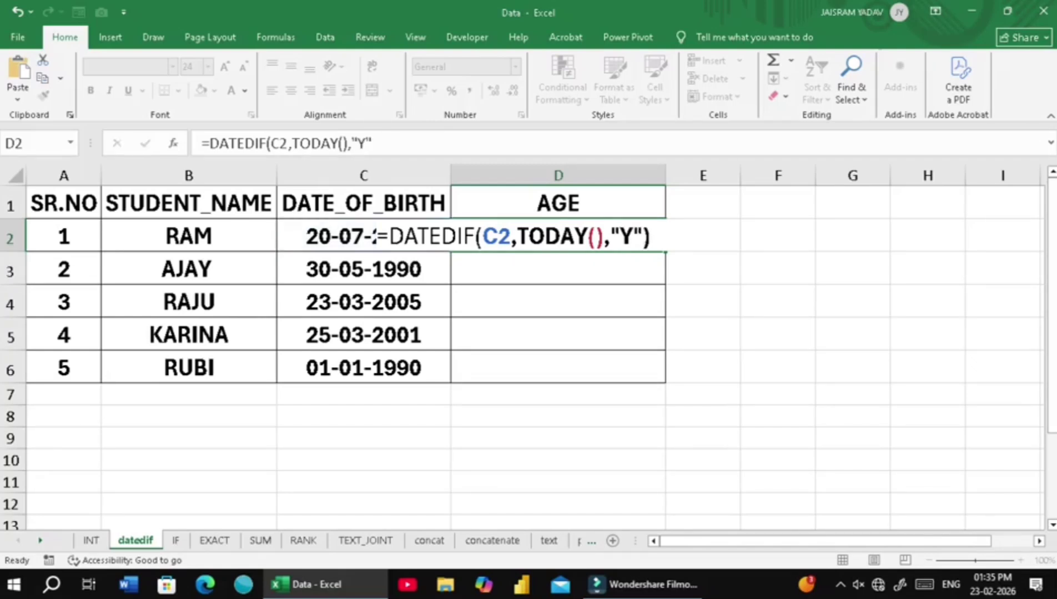
pyautogui.click(578, 237)
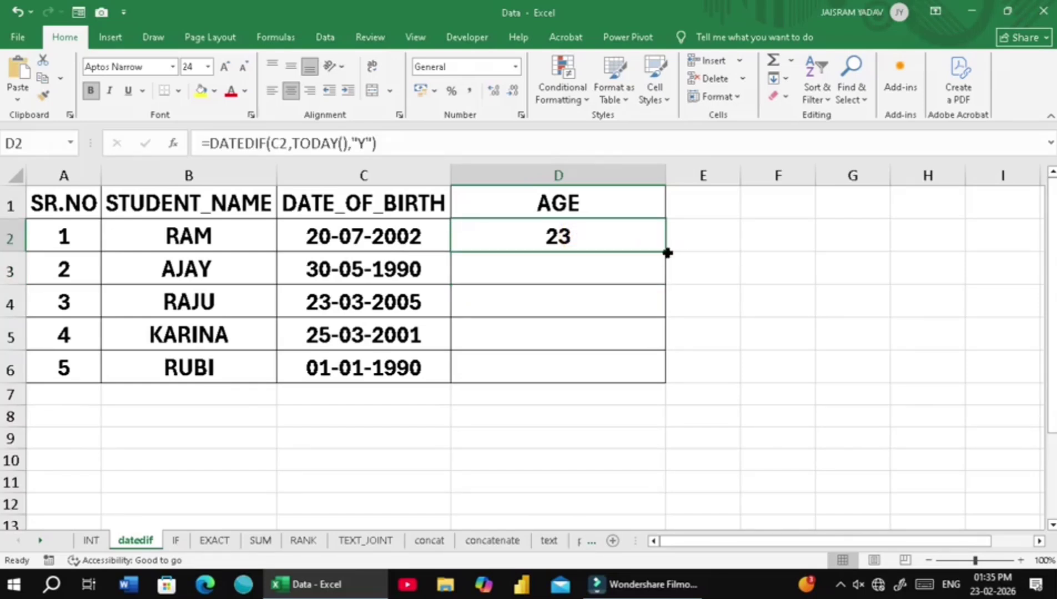
pyautogui.doubleClick(667, 253)
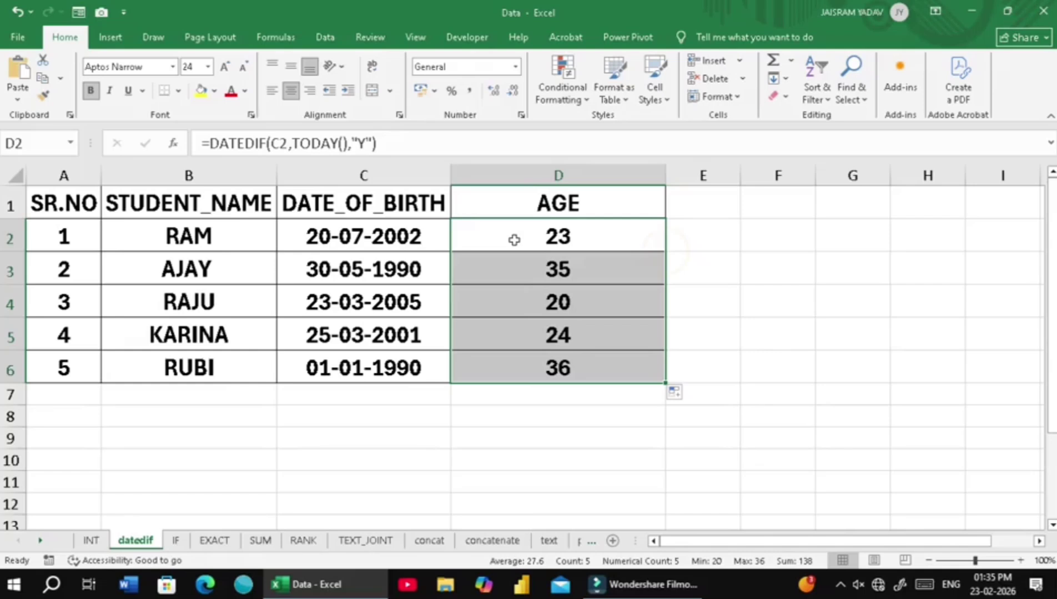
# - Switch to the IF sheet and review its STUDENT_NAME and MARKS columns
pyautogui.click(176, 541)
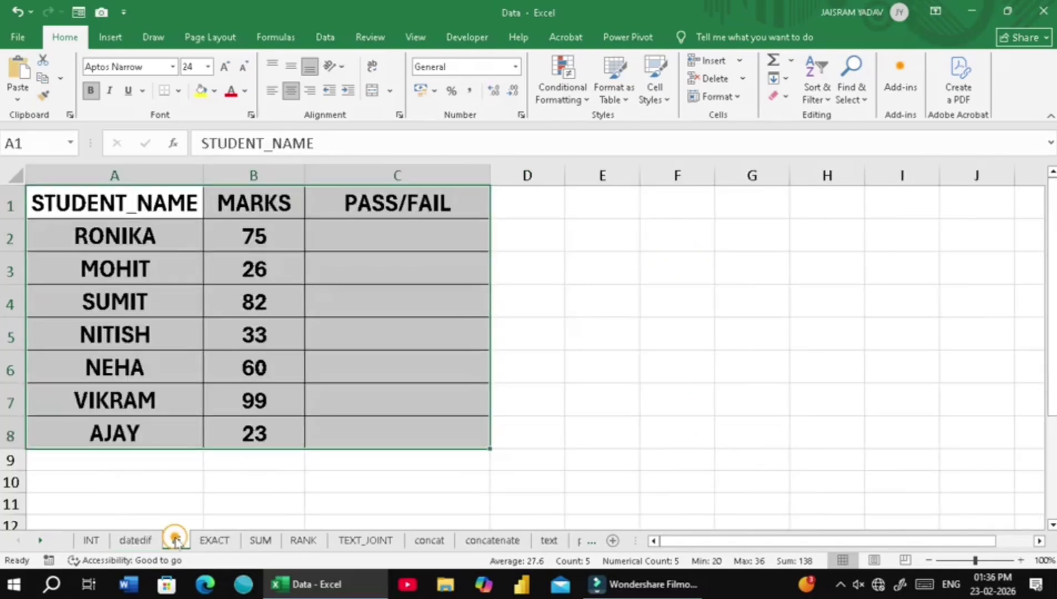
pyautogui.click(420, 244)
pyautogui.click(420, 245)
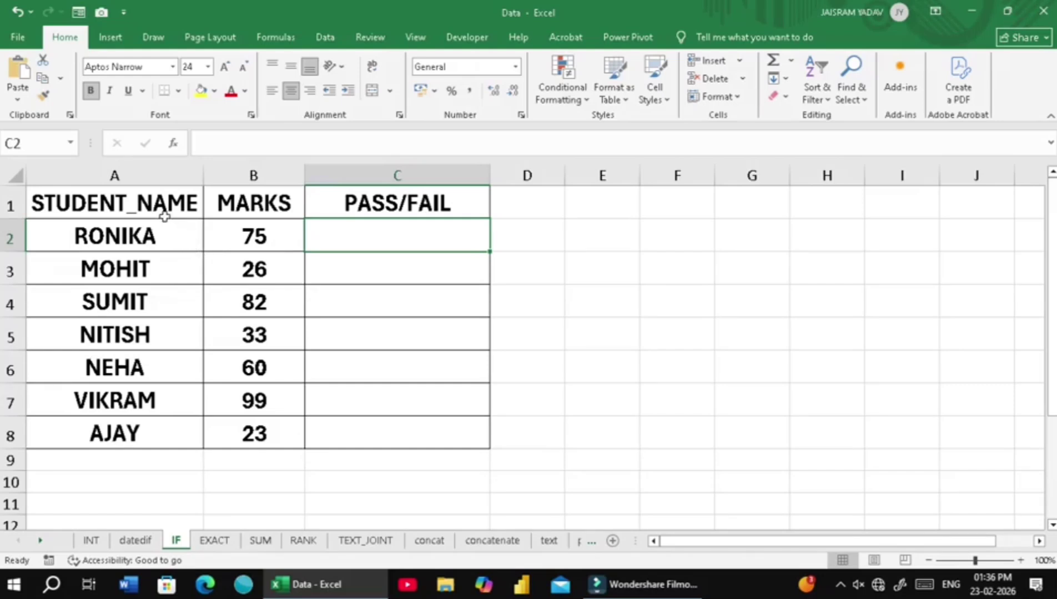
pyautogui.click(150, 205)
pyautogui.moveTo(150, 206); pyautogui.dragTo(151, 430)
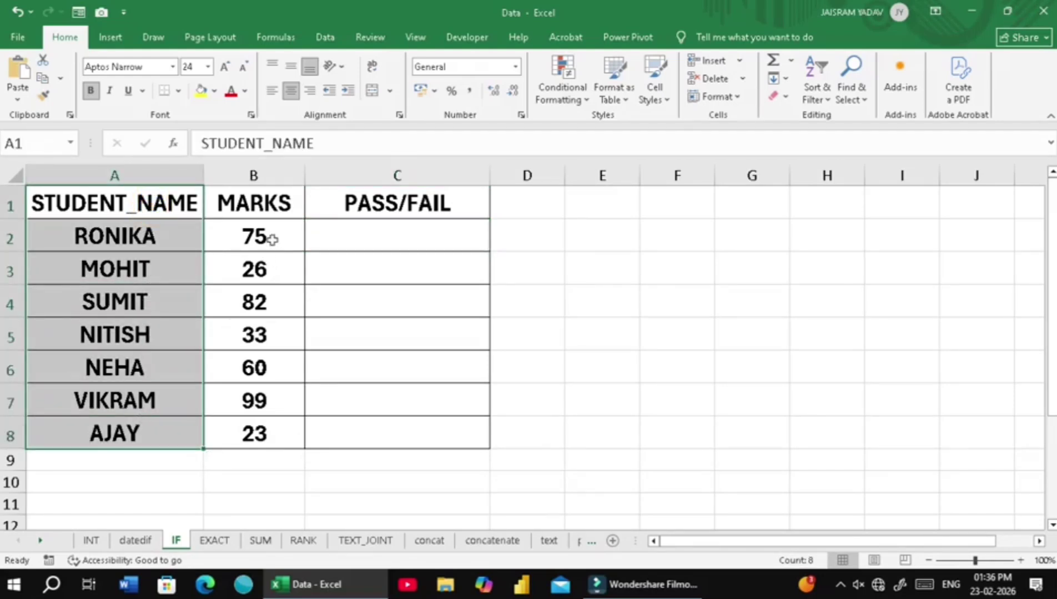
pyautogui.moveTo(270, 216); pyautogui.dragTo(276, 439)
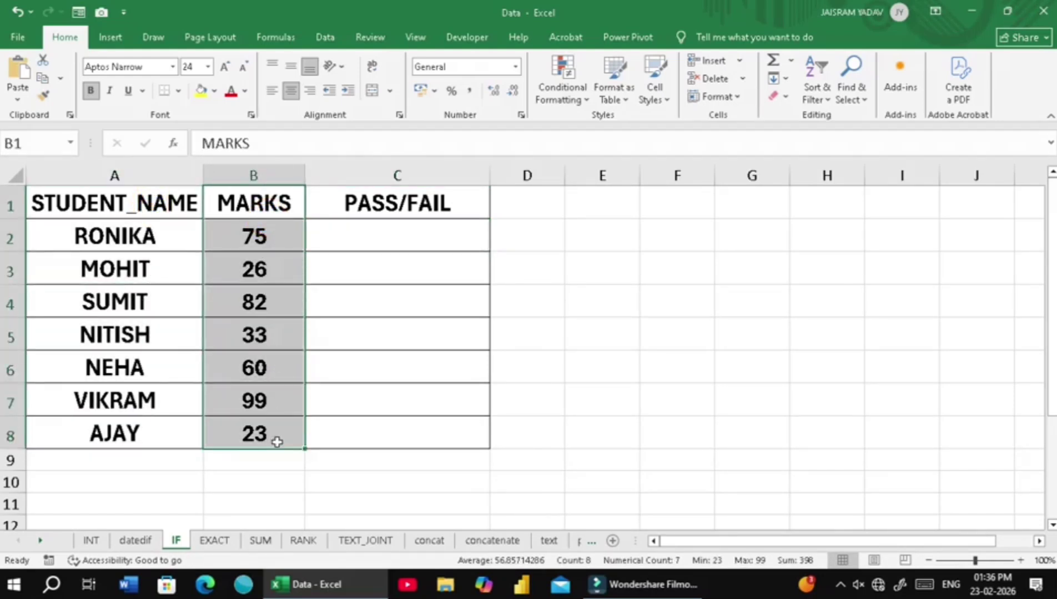
# - Enter =IF(B2>=30,"PASS","FAIL") in C2 under PASS/FAIL
pyautogui.click(417, 227)
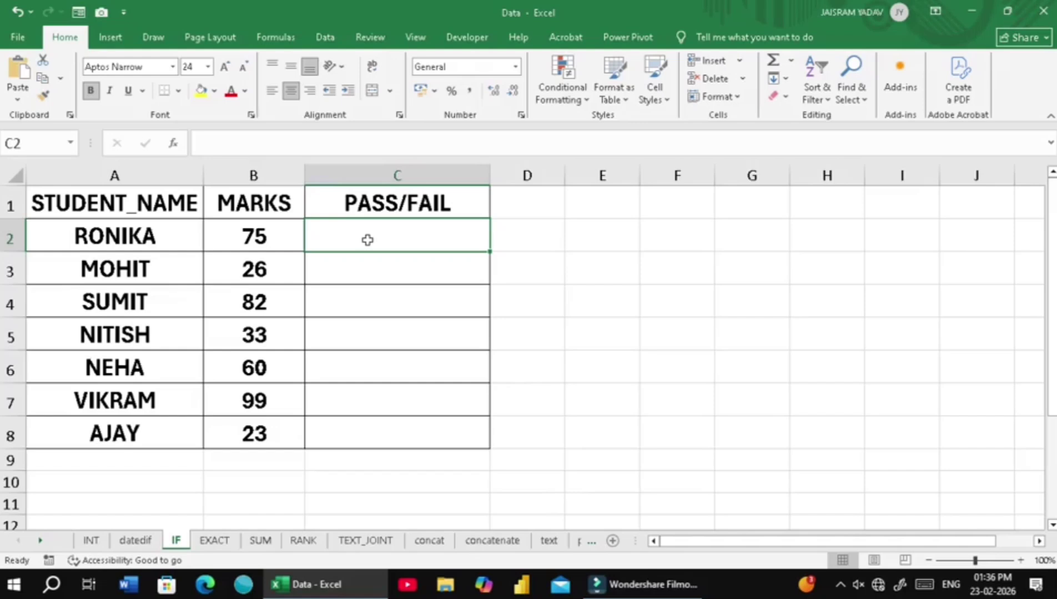
pyautogui.write('=IF(')
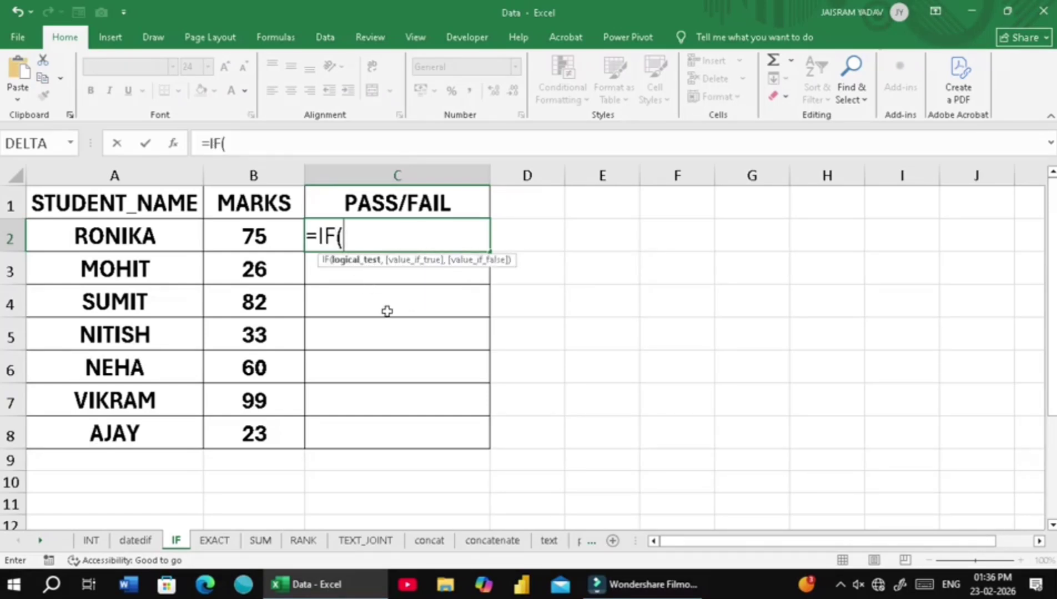
pyautogui.press('Left')
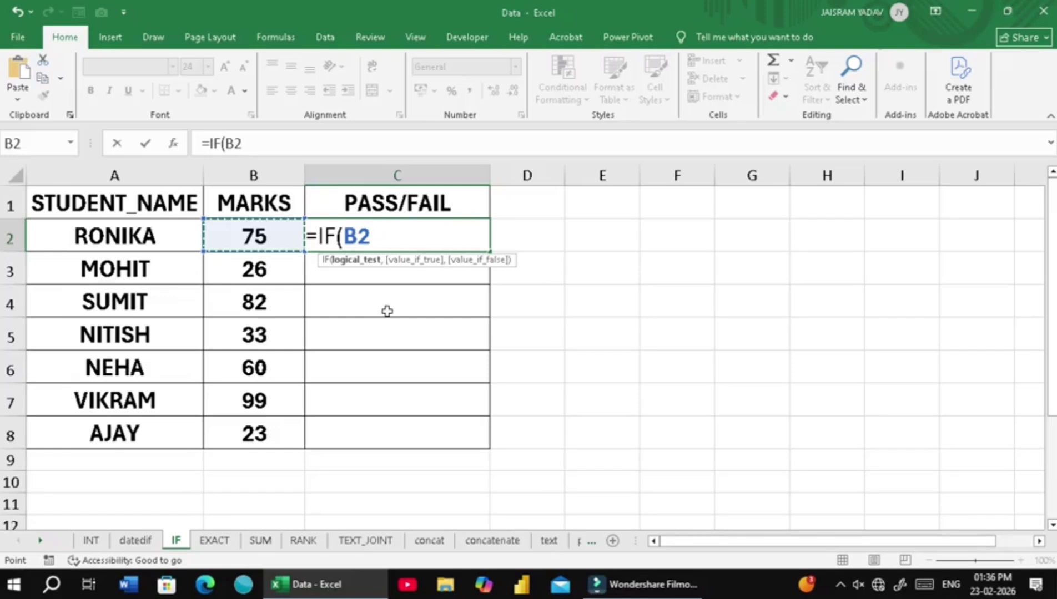
pyautogui.write('>=')
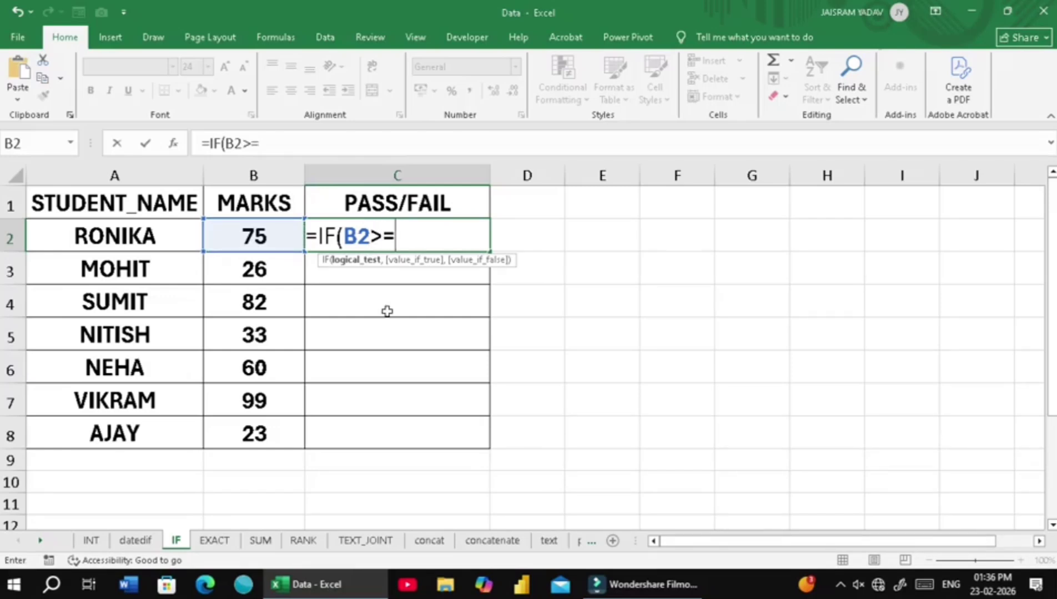
pyautogui.write('30')
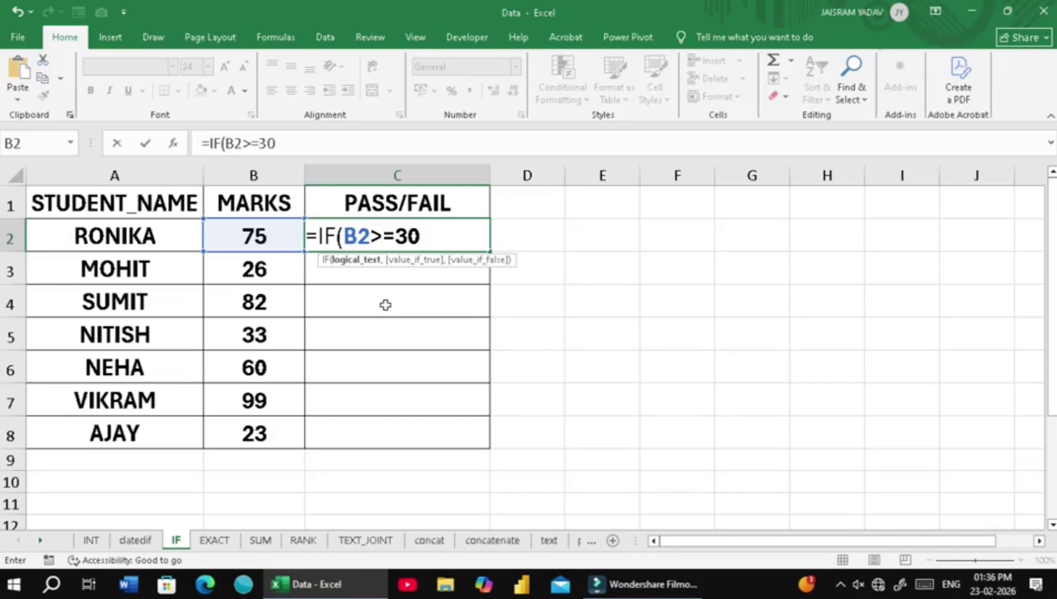
pyautogui.write(',')
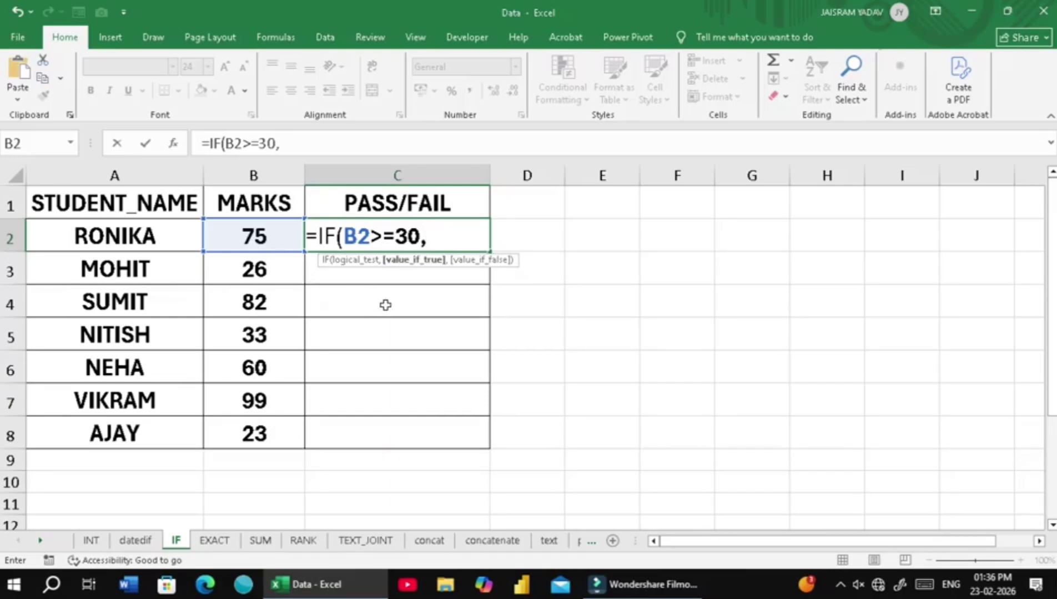
pyautogui.write('"PASS"')
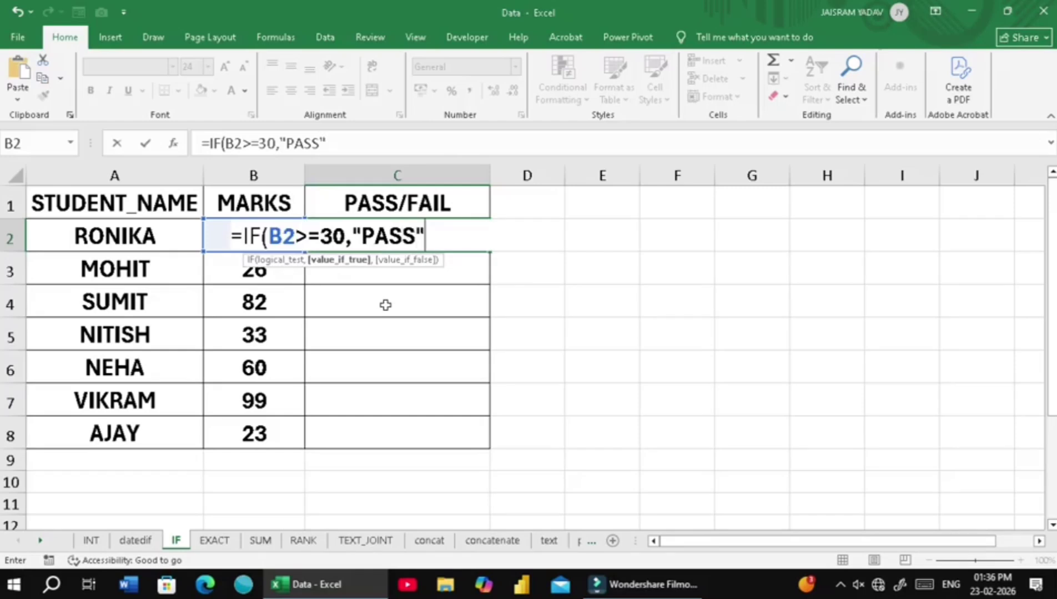
pyautogui.write(',')
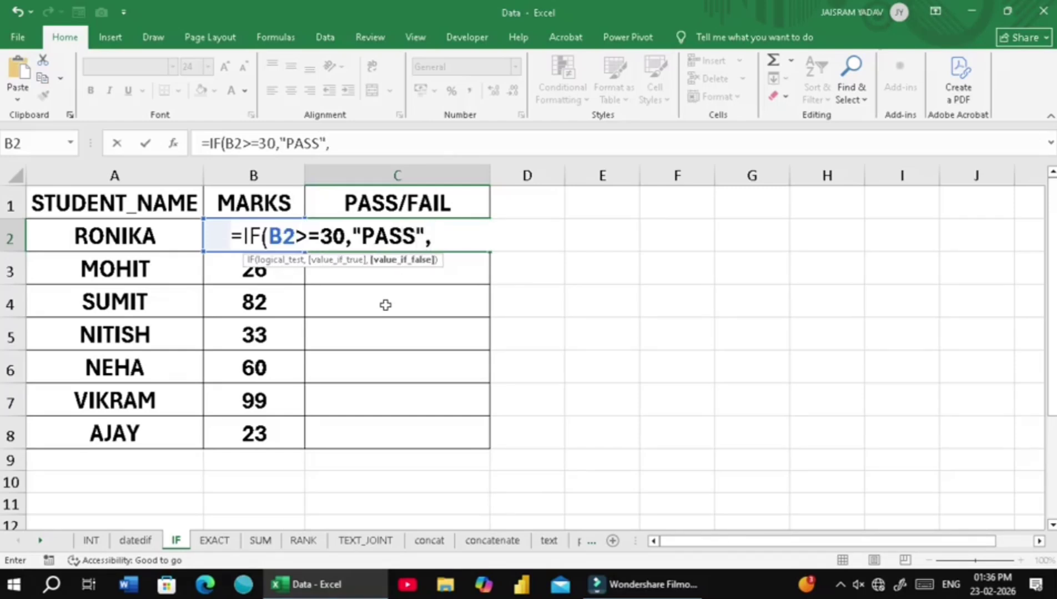
pyautogui.write('"FI')
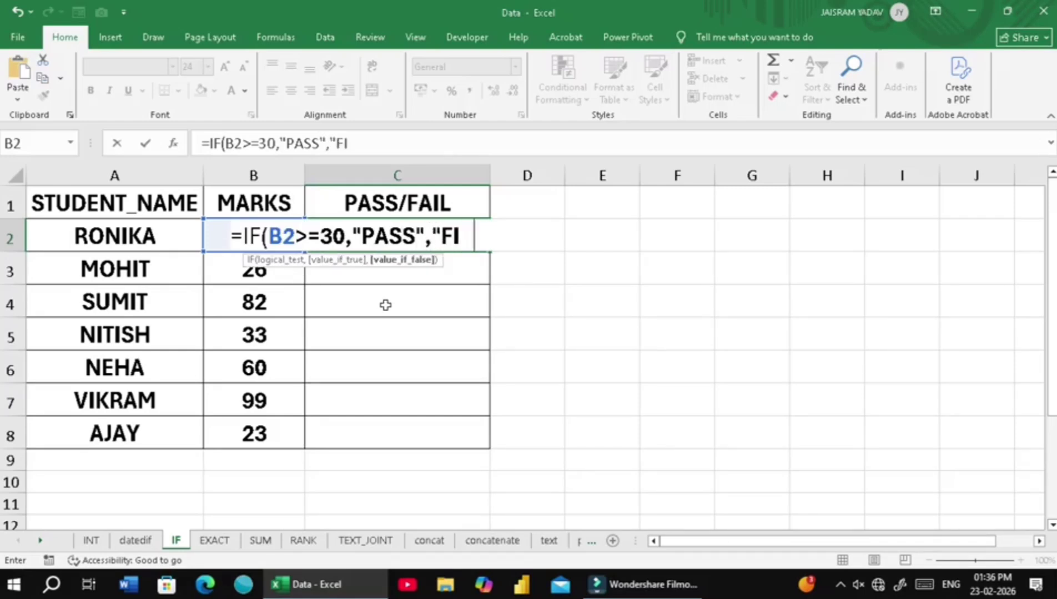
pyautogui.write('AL')
pyautogui.press('BackSpace')
pyautogui.press('BackSpace')
pyautogui.press('BackSpace')
pyautogui.write('AIL')
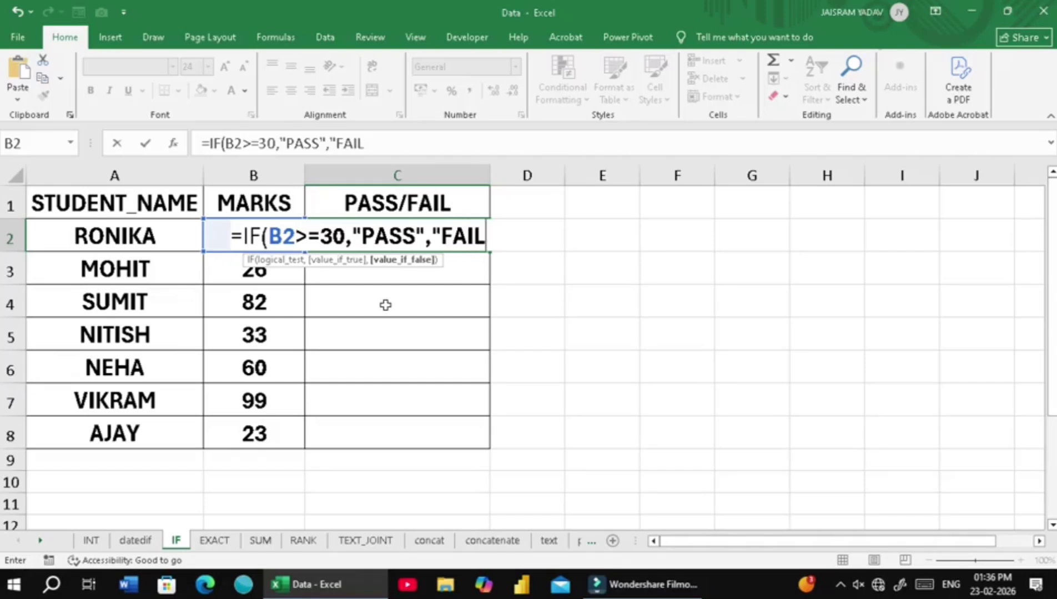
pyautogui.write('")')
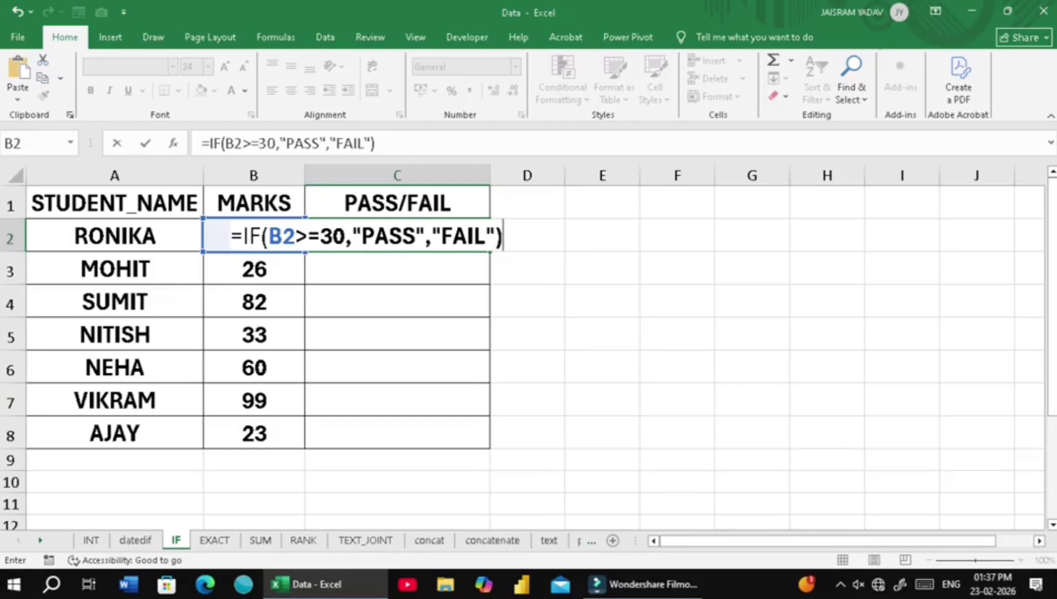
pyautogui.press('Return')
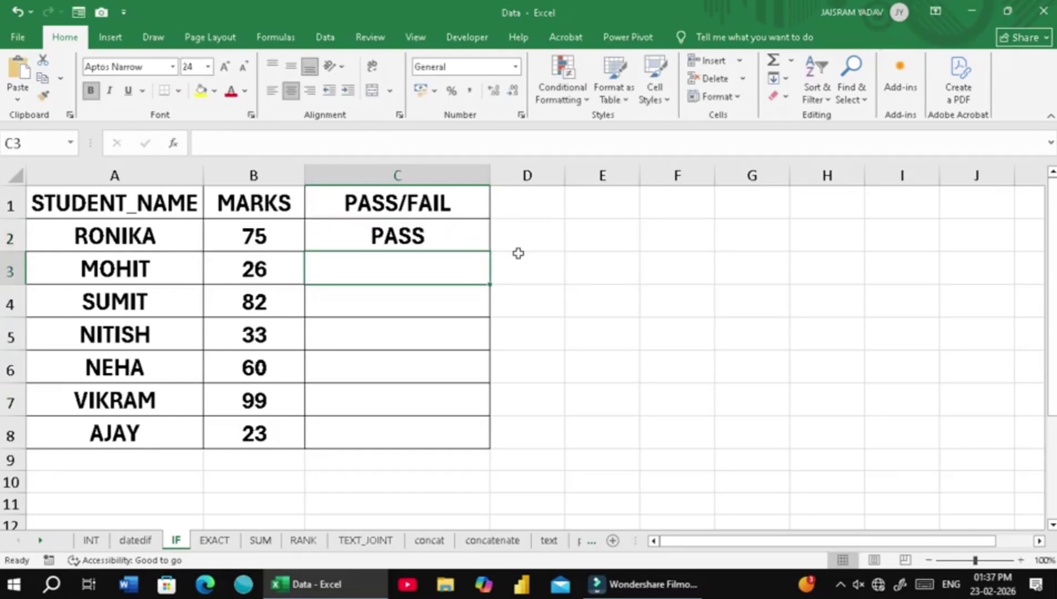
# - Check the mark in B2 against the result in C2 and fill the IF formula down to C8
pyautogui.click(222, 238)
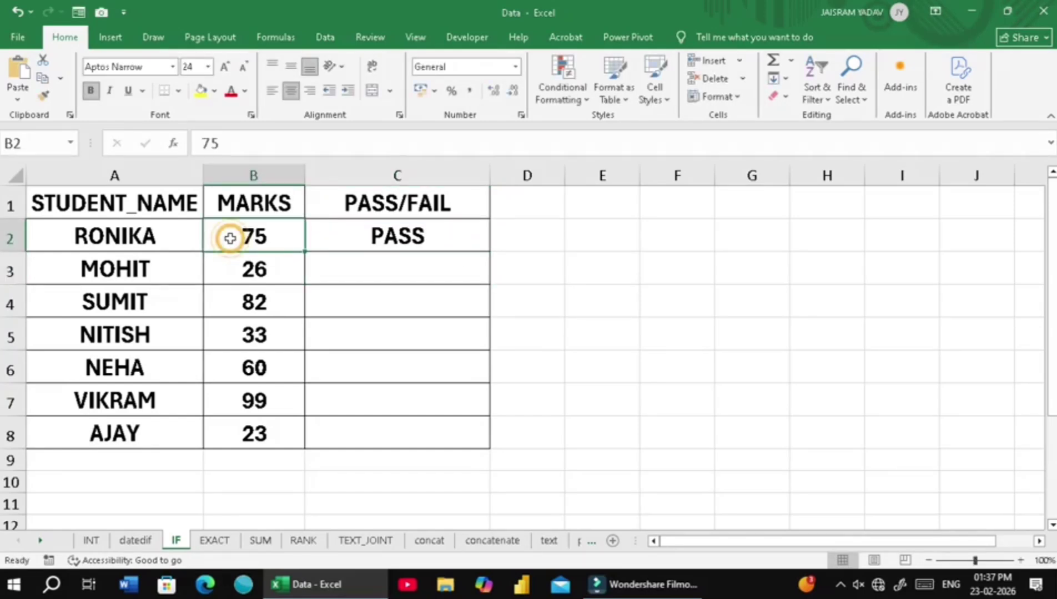
pyautogui.click(340, 234)
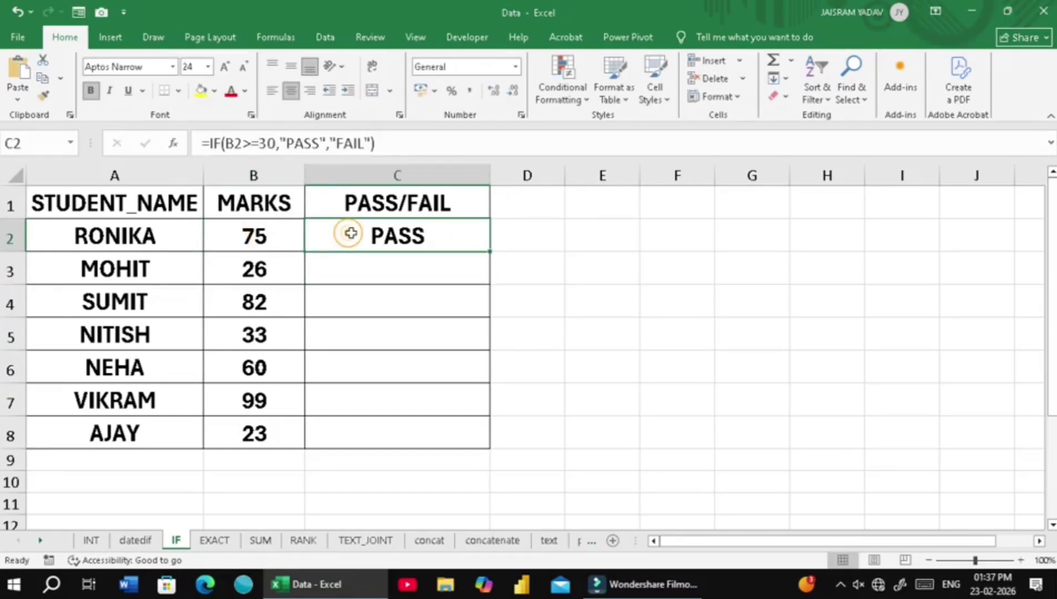
pyautogui.doubleClick(491, 251)
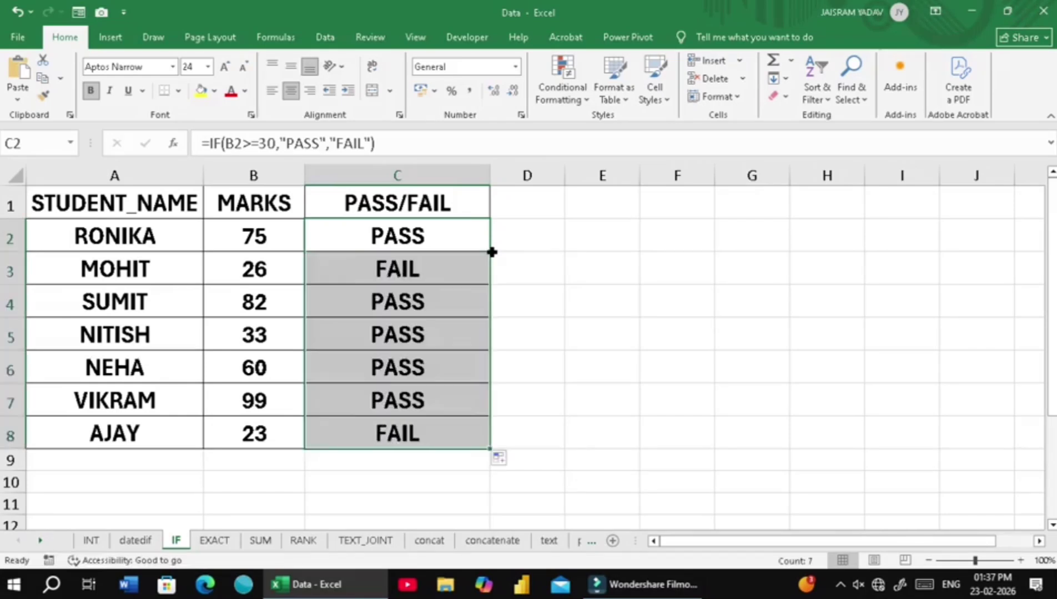
# - Compare the mark and result in row 3, and change the mark in B2 to 20 to test the IF formula
pyautogui.click(230, 273)
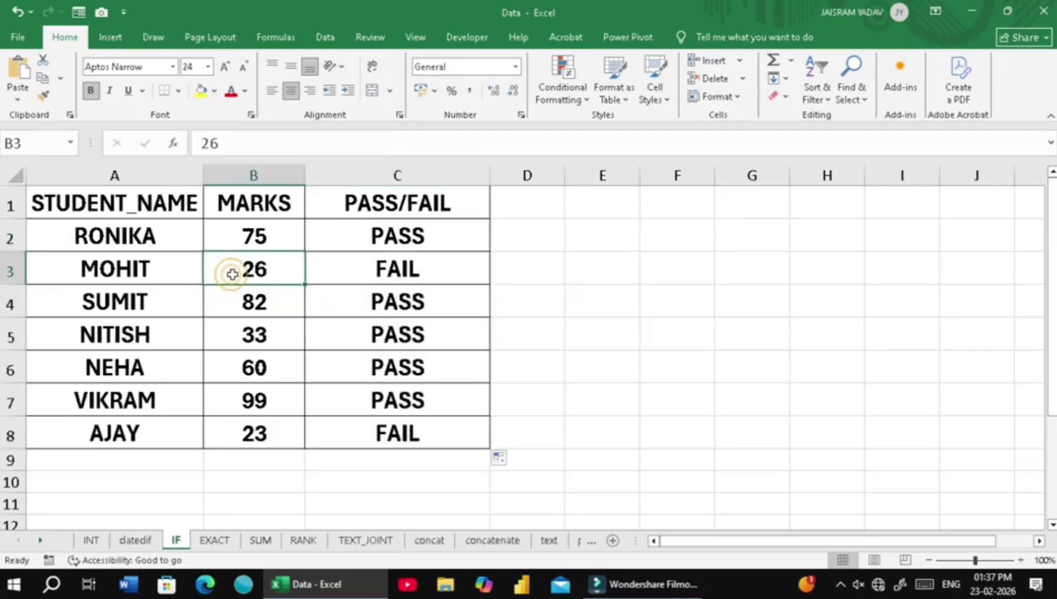
pyautogui.click(367, 263)
pyautogui.click(283, 232)
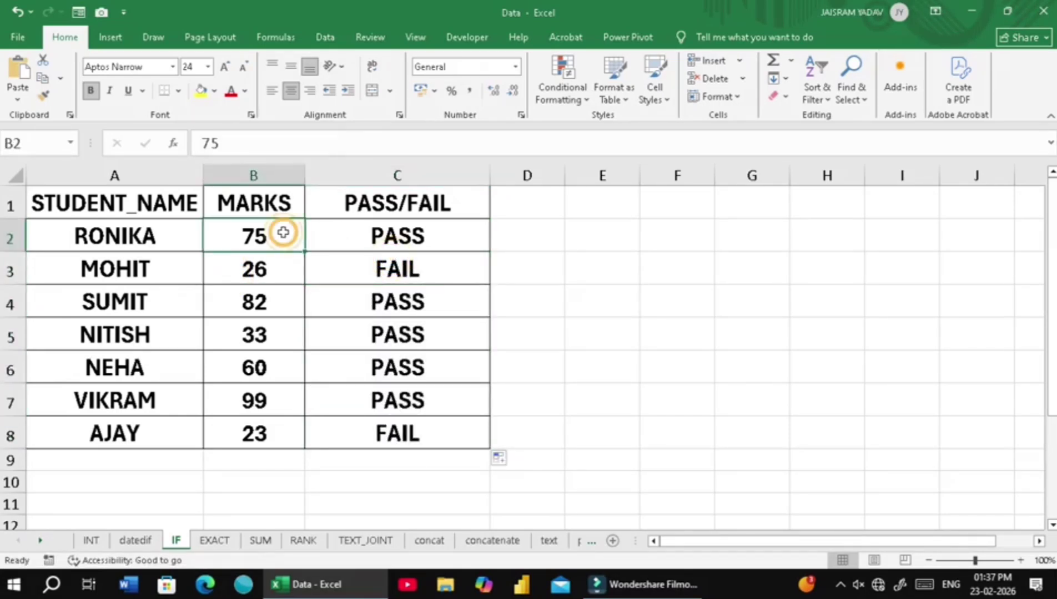
pyautogui.write('20')
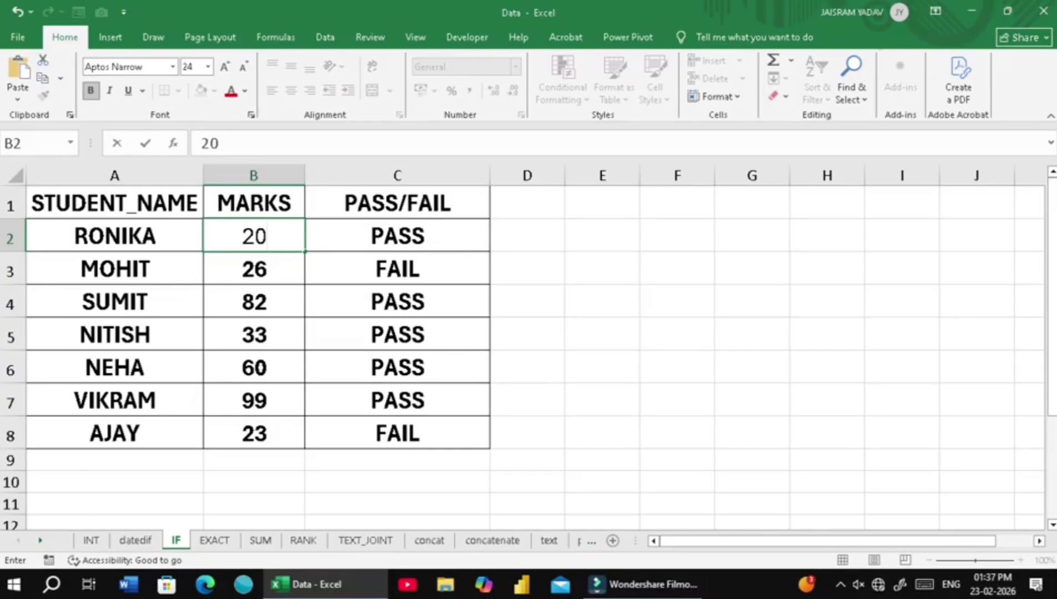
pyautogui.press('Return')
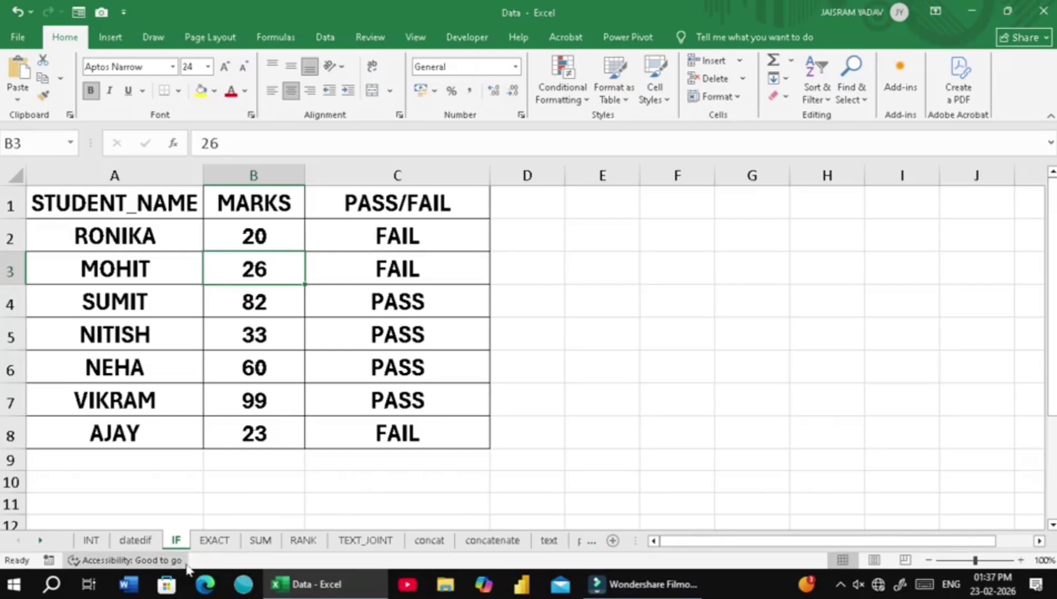
# - Switch to the EXACT sheet and review the names in columns A and B
pyautogui.click(212, 542)
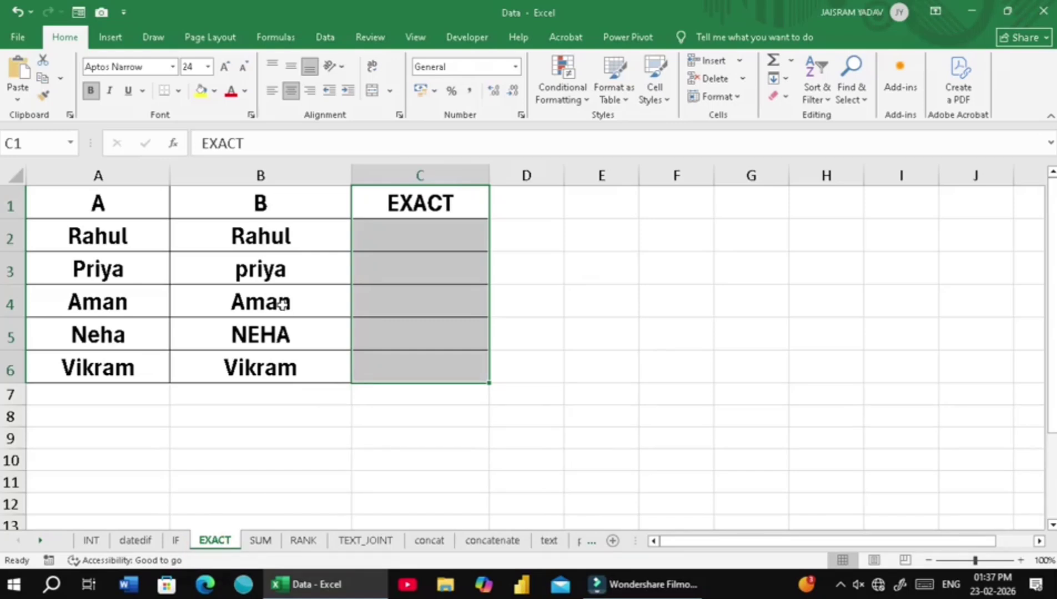
pyautogui.moveTo(132, 227); pyautogui.dragTo(94, 359)
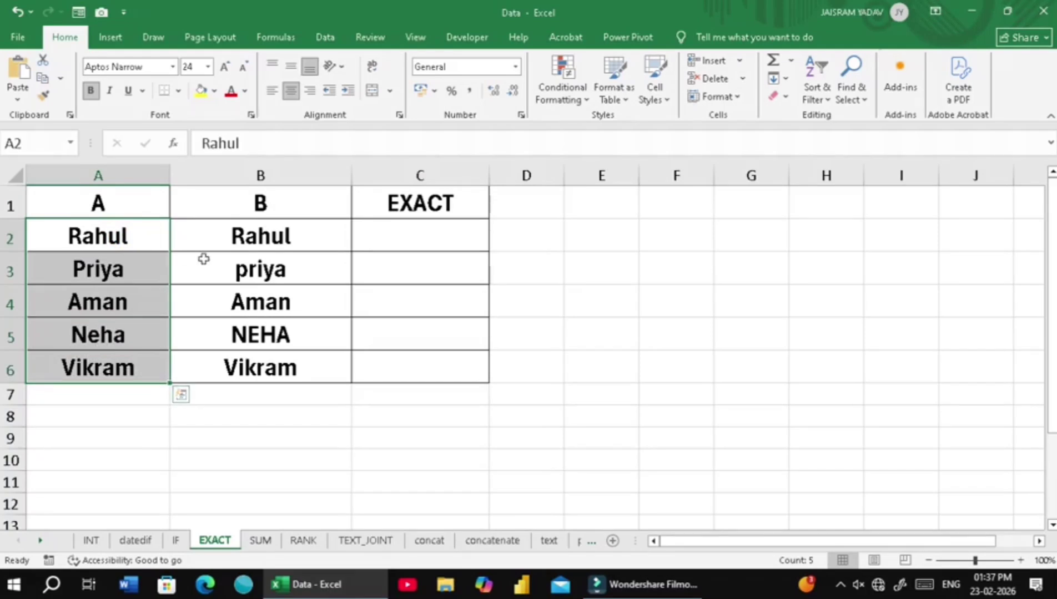
pyautogui.moveTo(207, 245); pyautogui.dragTo(217, 359)
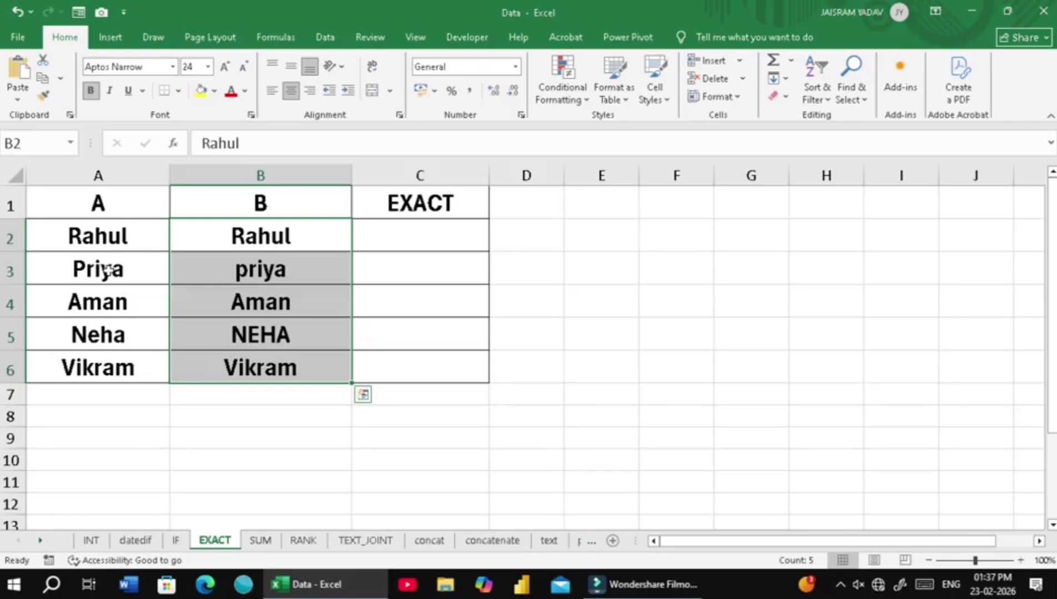
pyautogui.click(181, 263)
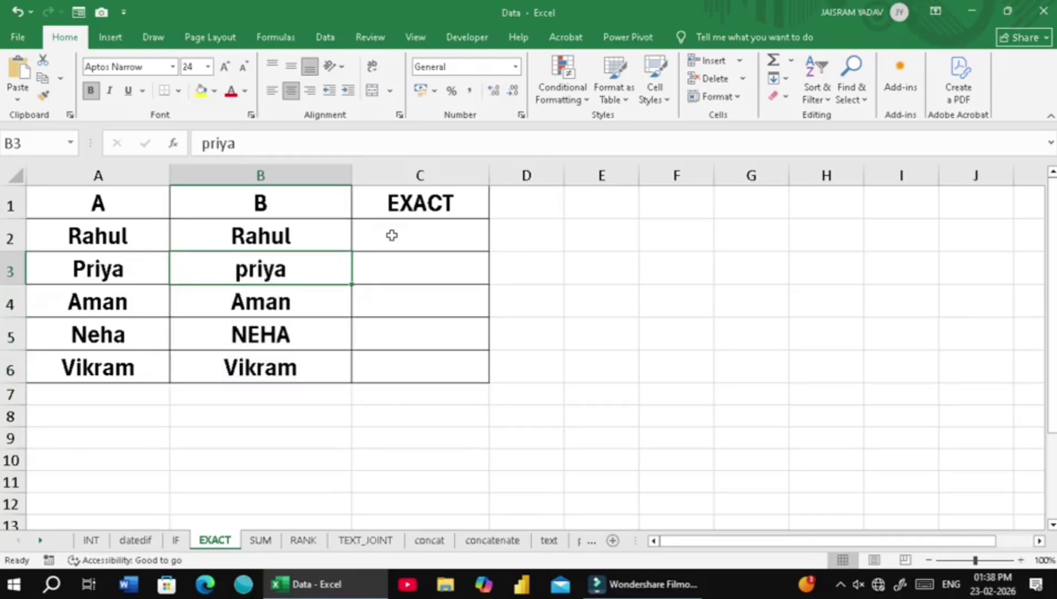
# - Widen column C and compare the name pairs in columns A and B across rows 2 to 5
pyautogui.moveTo(489, 180); pyautogui.dragTo(535, 181)
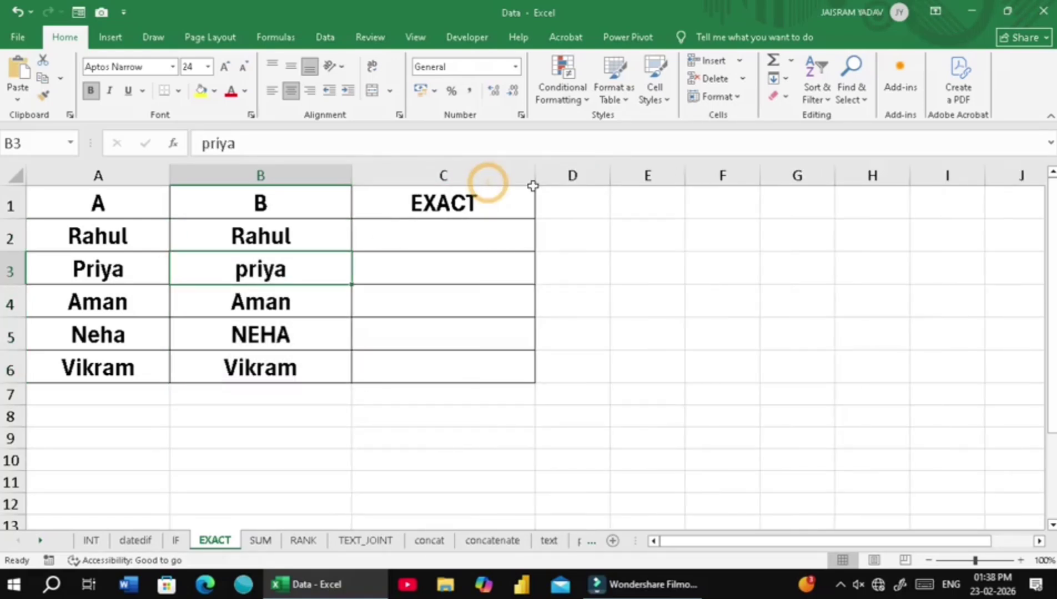
pyautogui.moveTo(136, 237); pyautogui.dragTo(245, 236)
pyautogui.moveTo(129, 268); pyautogui.dragTo(266, 272)
pyautogui.moveTo(125, 304); pyautogui.dragTo(227, 305)
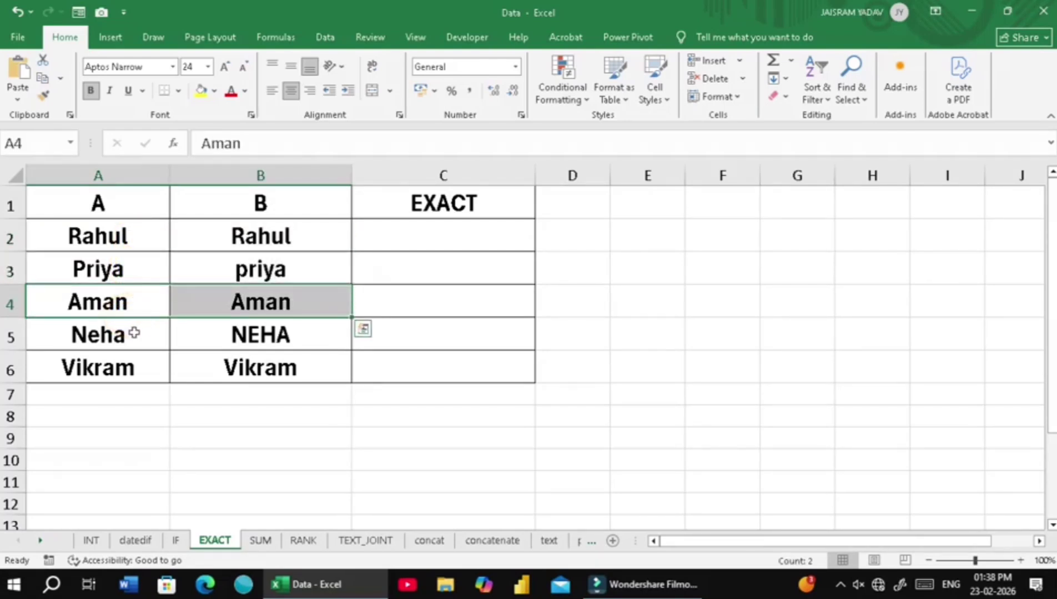
pyautogui.moveTo(130, 335); pyautogui.dragTo(242, 338)
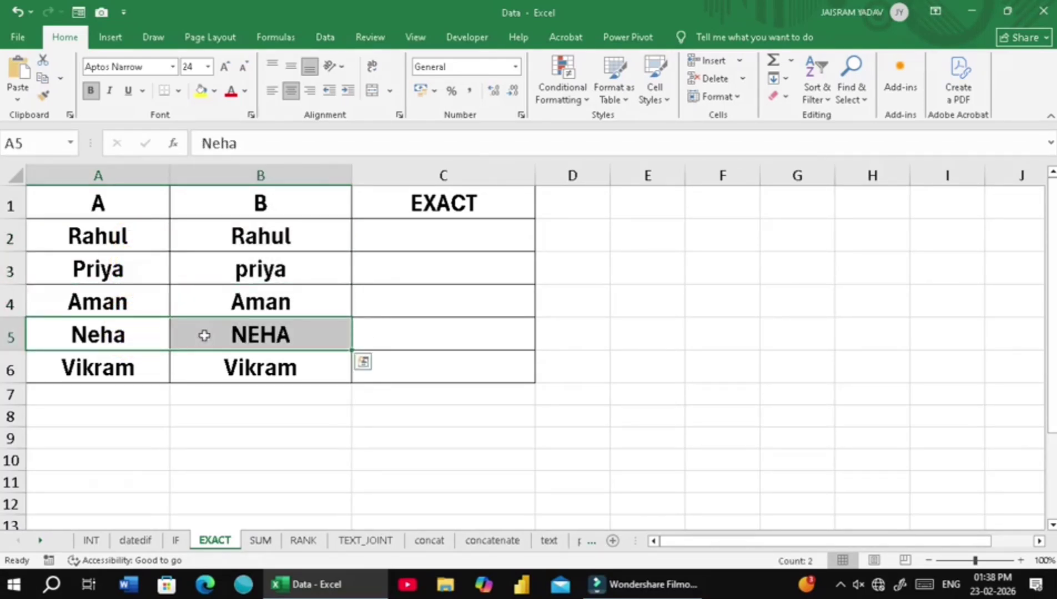
# - Enter =EXACT(A2,B2) in C2 under the EXACT heading
pyautogui.click(408, 242)
pyautogui.write('=')
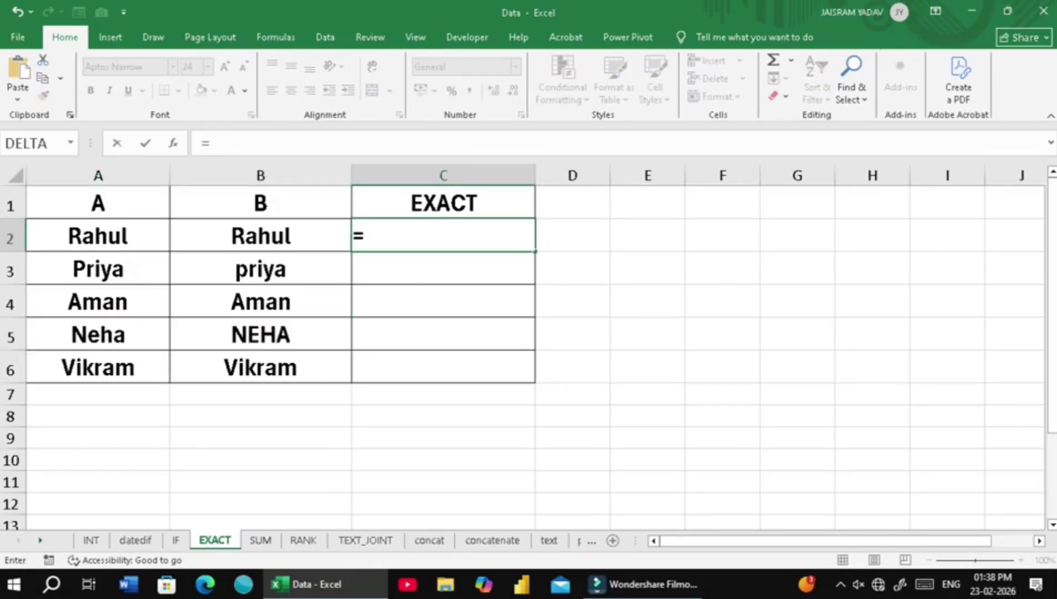
pyautogui.write('EX')
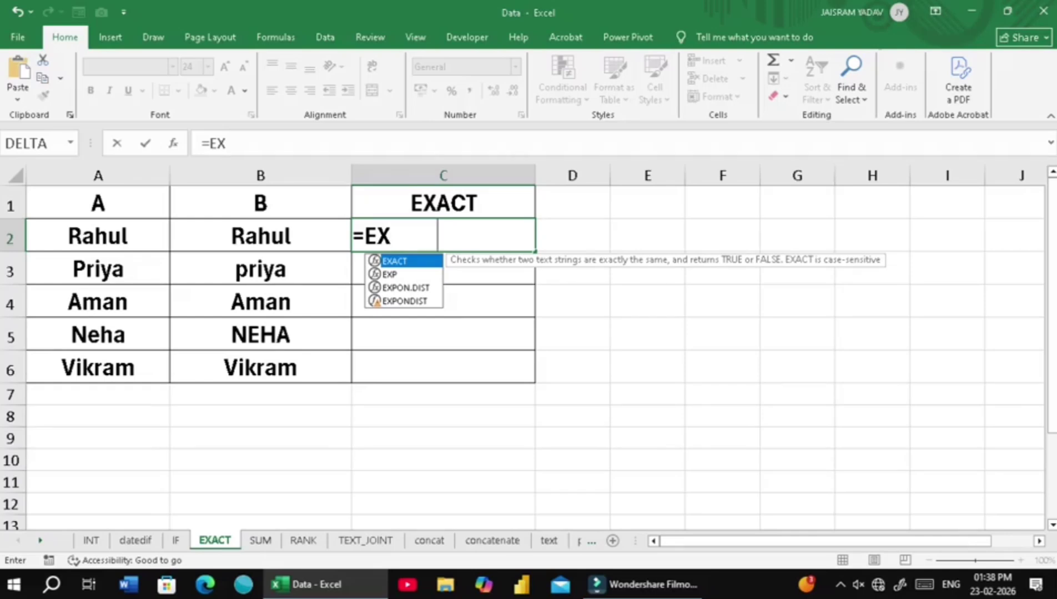
pyautogui.press('Tab')
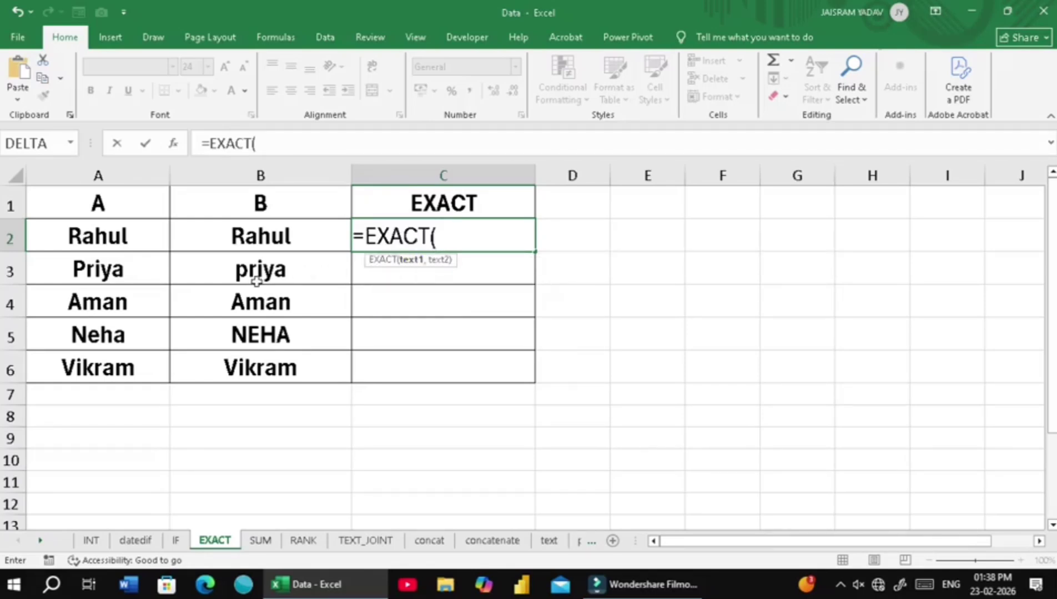
pyautogui.click(81, 236)
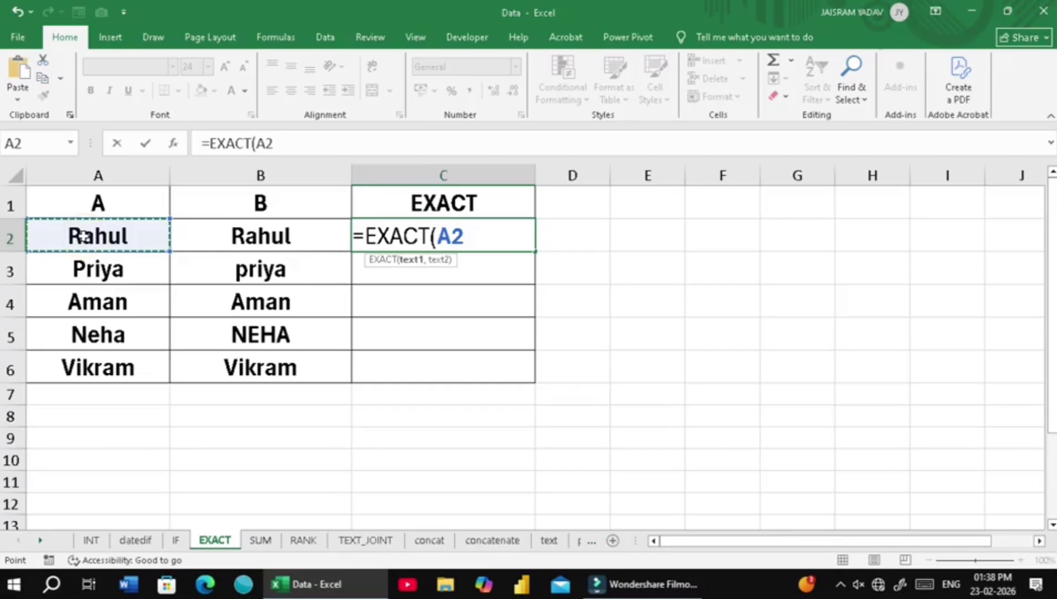
pyautogui.write(',')
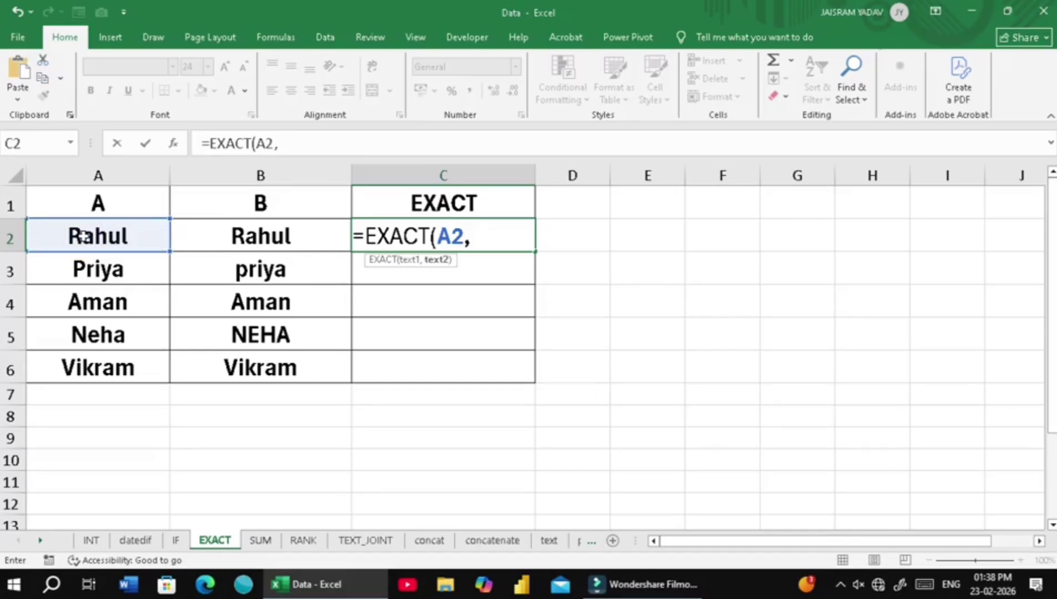
pyautogui.click(265, 236)
pyautogui.press('Return')
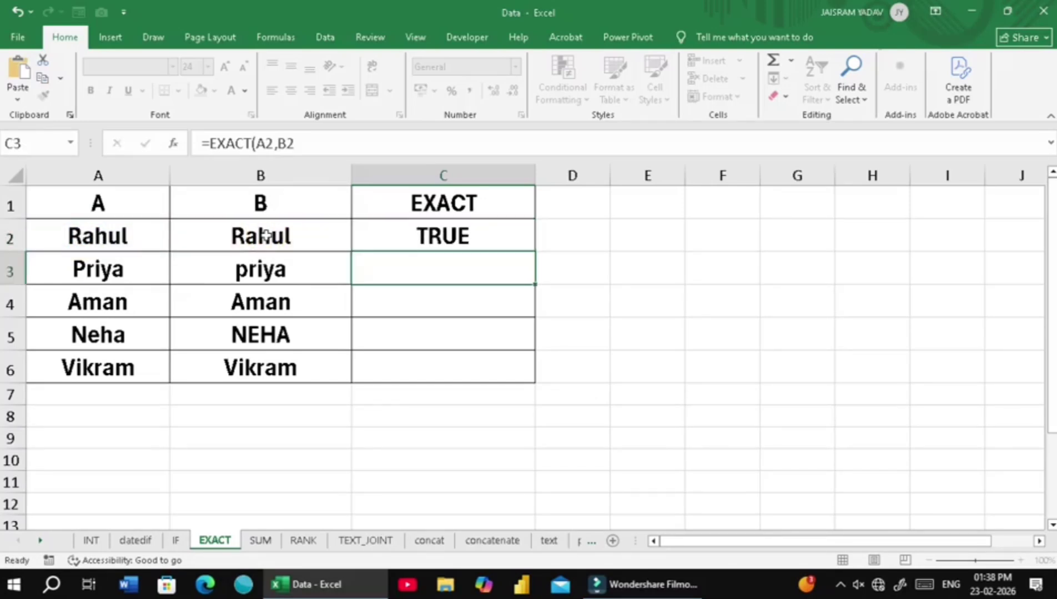
# - Fill the EXACT formula from C2 down to C6 and check the name pairs in rows 2 and 3 against their results
pyautogui.moveTo(154, 235); pyautogui.dragTo(259, 241)
pyautogui.click(492, 237)
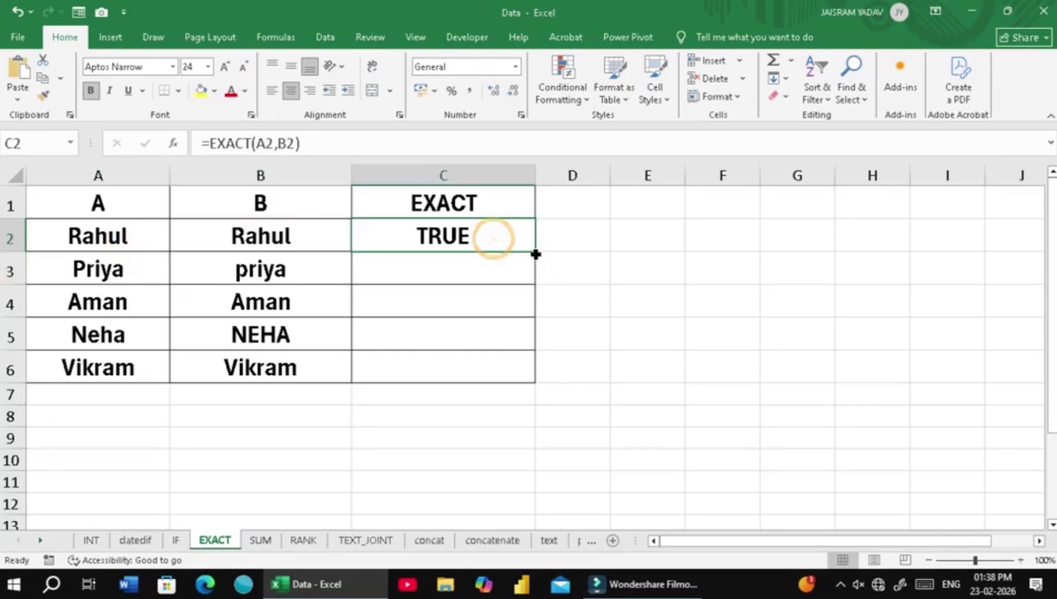
pyautogui.doubleClick(533, 252)
pyautogui.moveTo(138, 268); pyautogui.dragTo(333, 280)
pyautogui.click(455, 273)
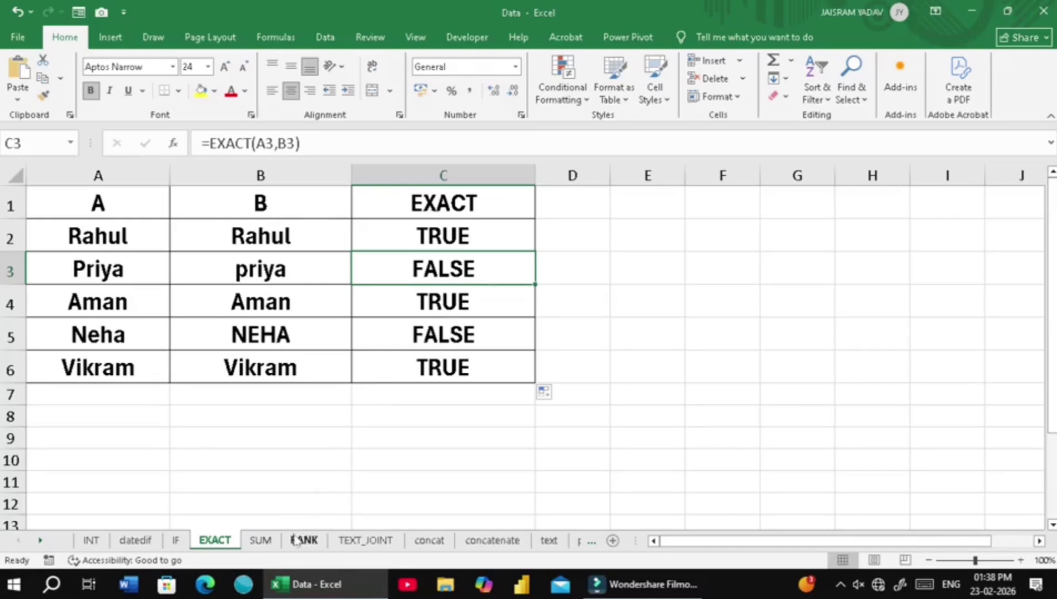
# - Switch to the SUM sheet and review each student's MATH, ENGLISH and HINDI marks in rows 2 to 4
pyautogui.click(260, 540)
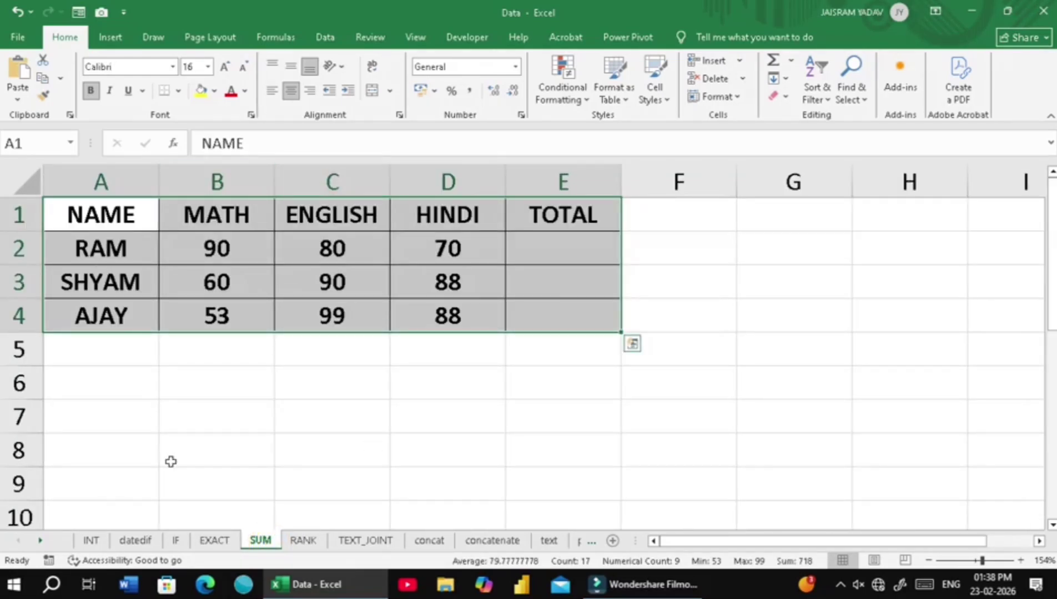
pyautogui.click(555, 255)
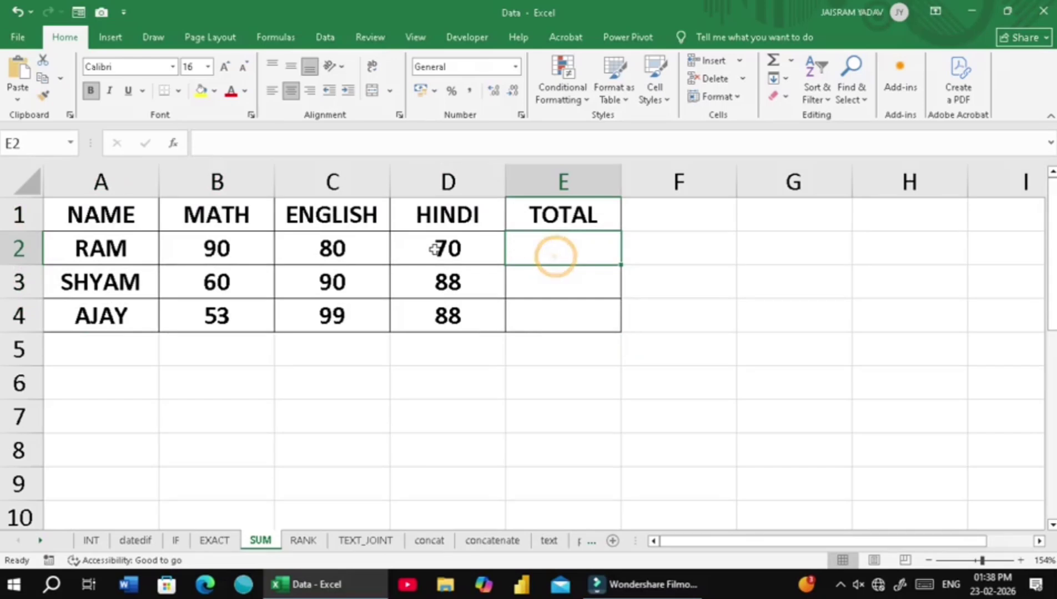
pyautogui.moveTo(222, 252); pyautogui.dragTo(464, 246)
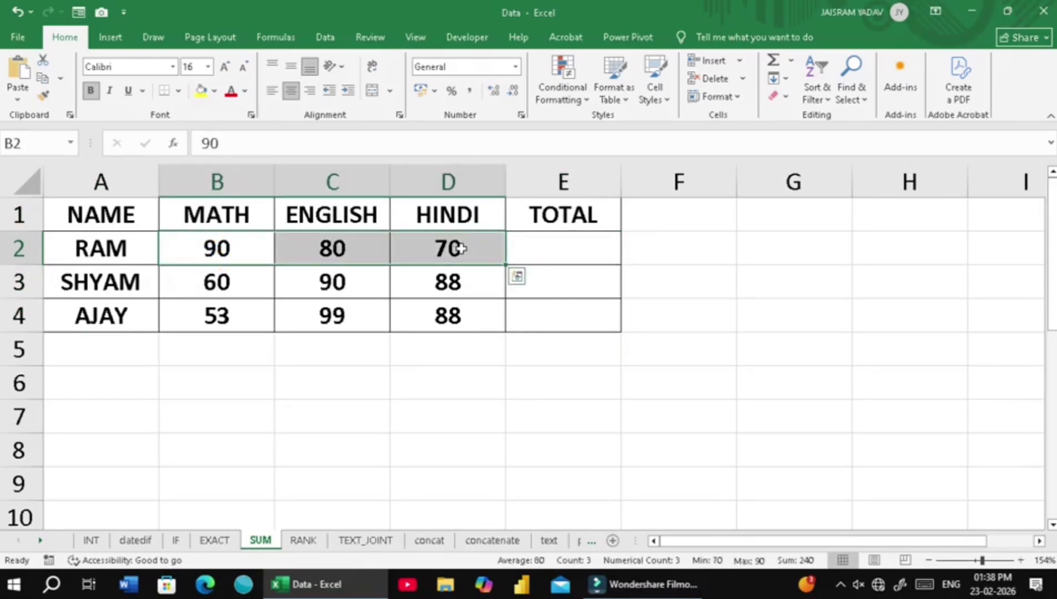
pyautogui.moveTo(243, 285); pyautogui.dragTo(470, 284)
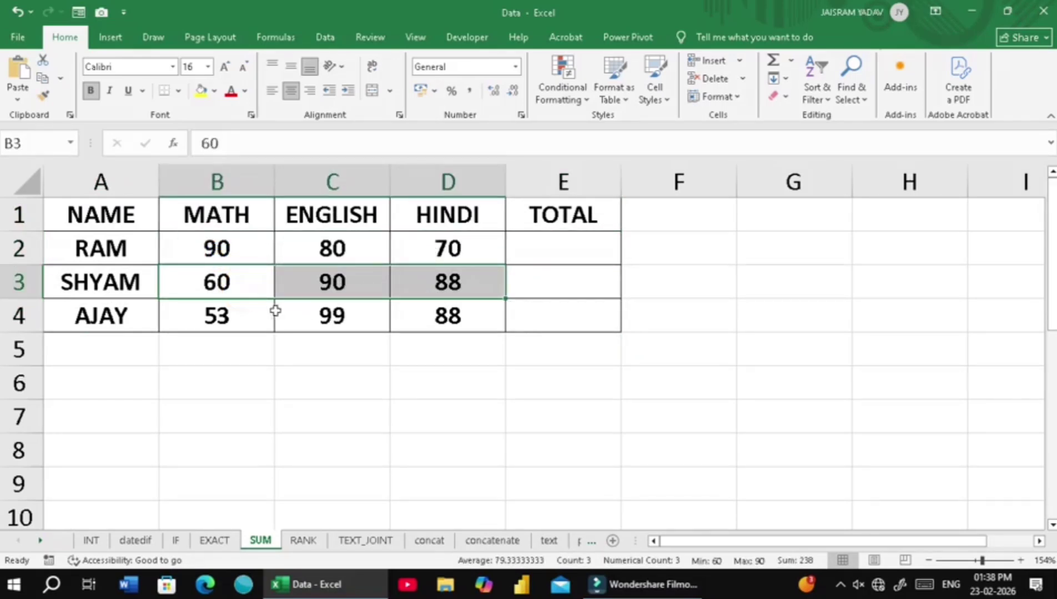
pyautogui.moveTo(240, 319); pyautogui.dragTo(461, 316)
# - Enter =SUM(B2:D2) in E2 under TOTAL and fill it down to E4
pyautogui.click(560, 247)
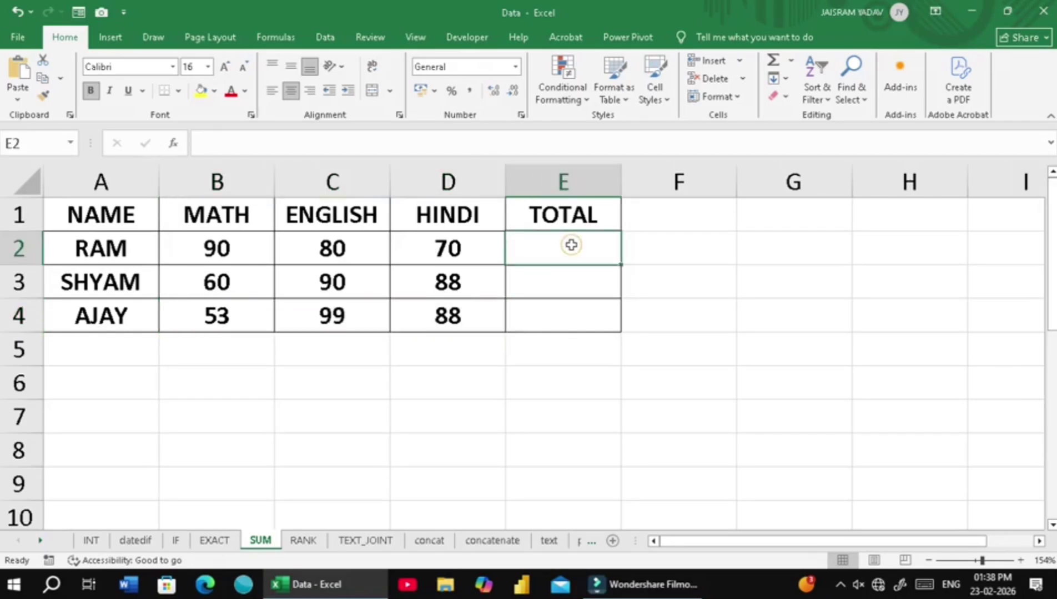
pyautogui.write('=')
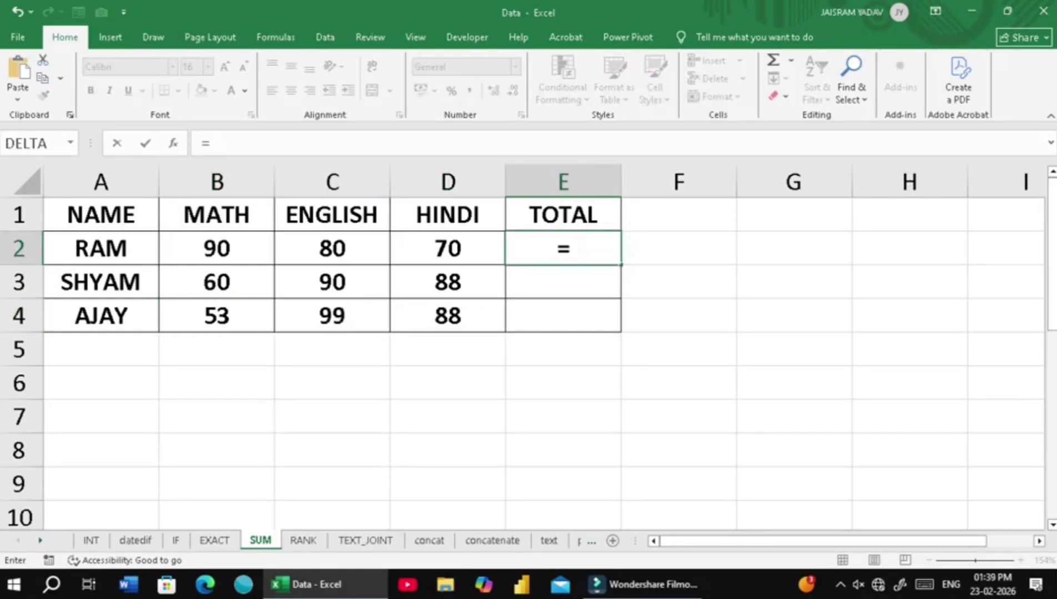
pyautogui.write('SUM')
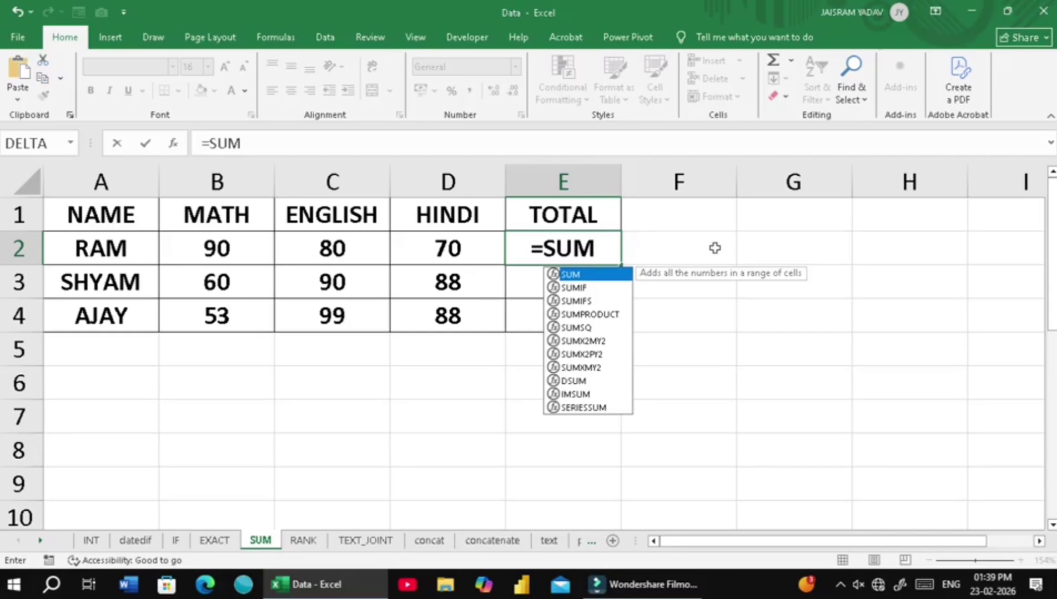
pyautogui.write('(')
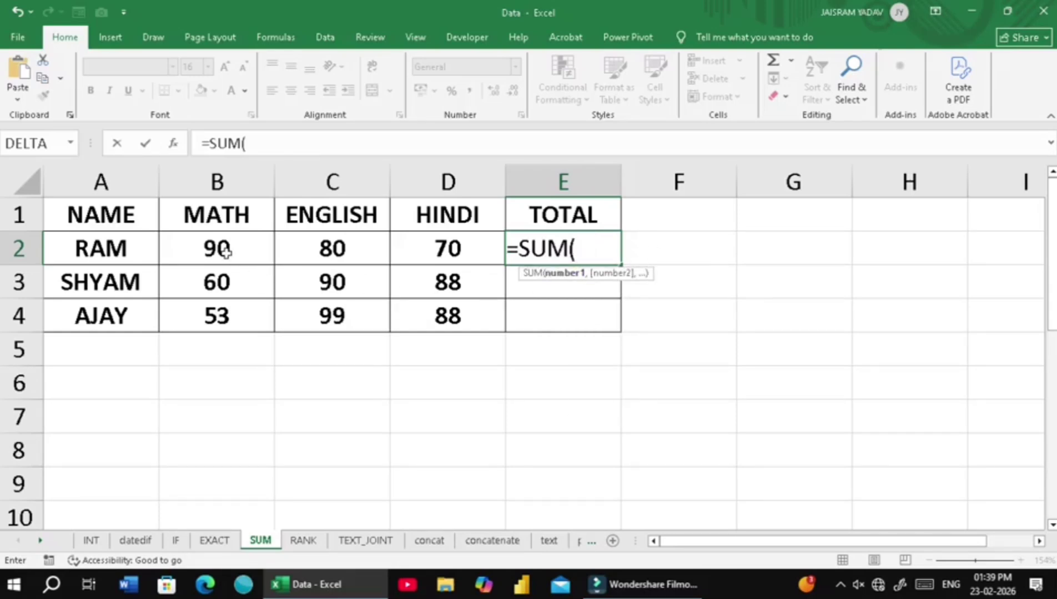
pyautogui.moveTo(225, 251); pyautogui.dragTo(425, 256)
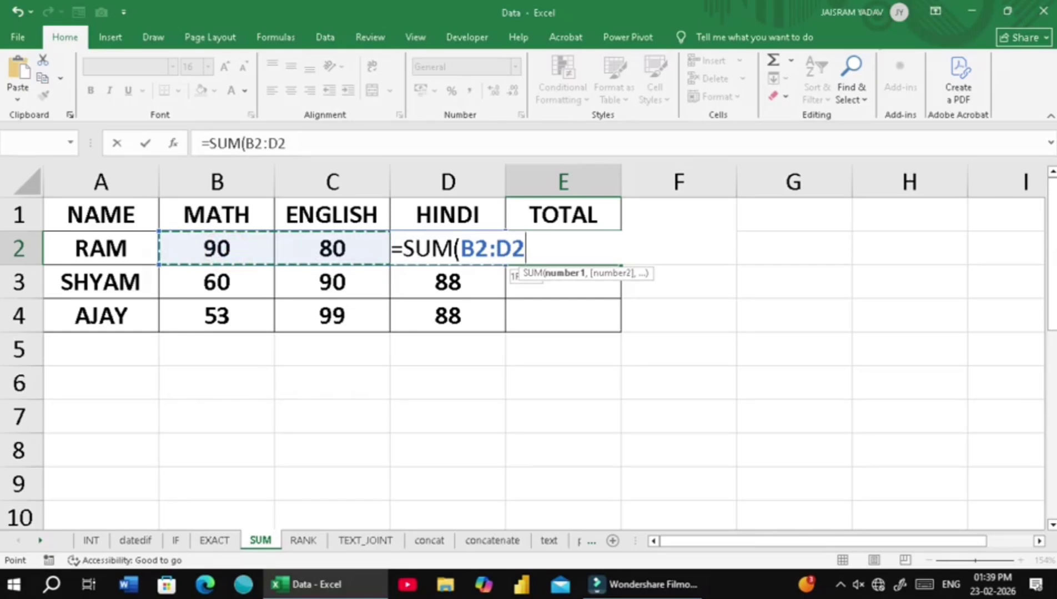
pyautogui.press('Return')
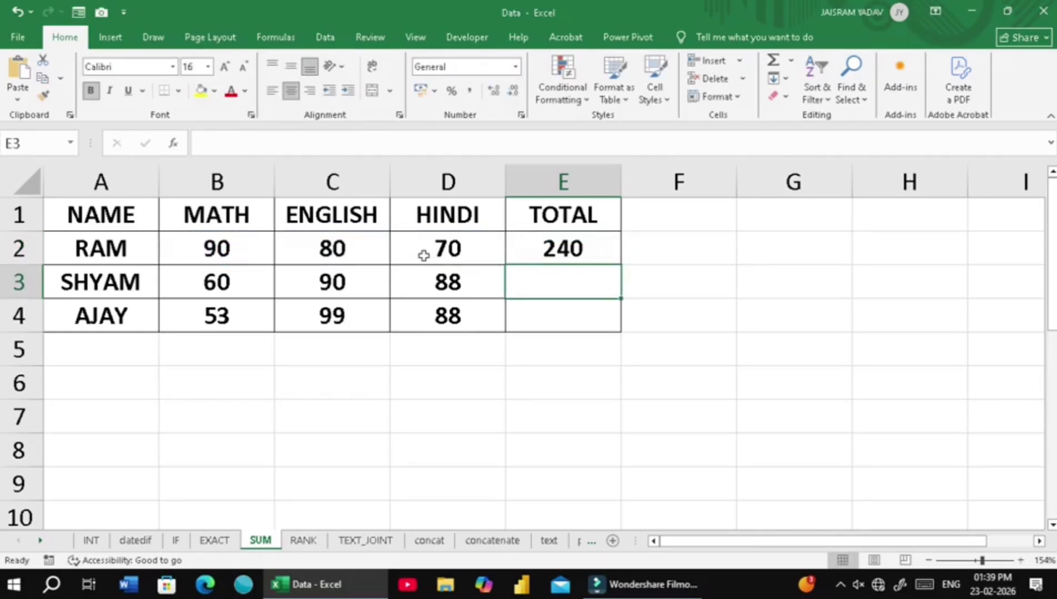
pyautogui.click(606, 255)
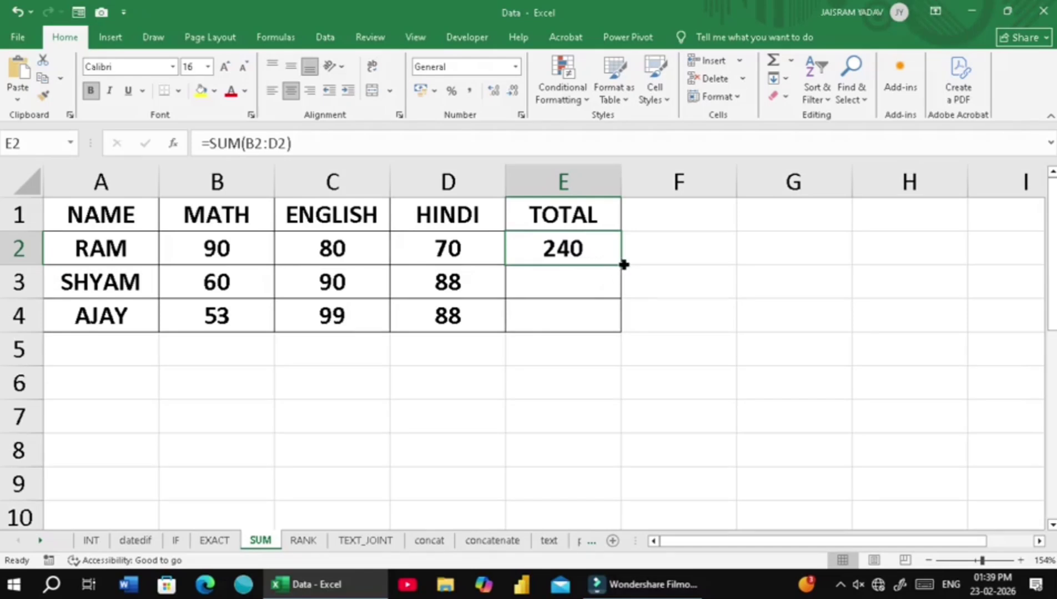
pyautogui.doubleClick(623, 265)
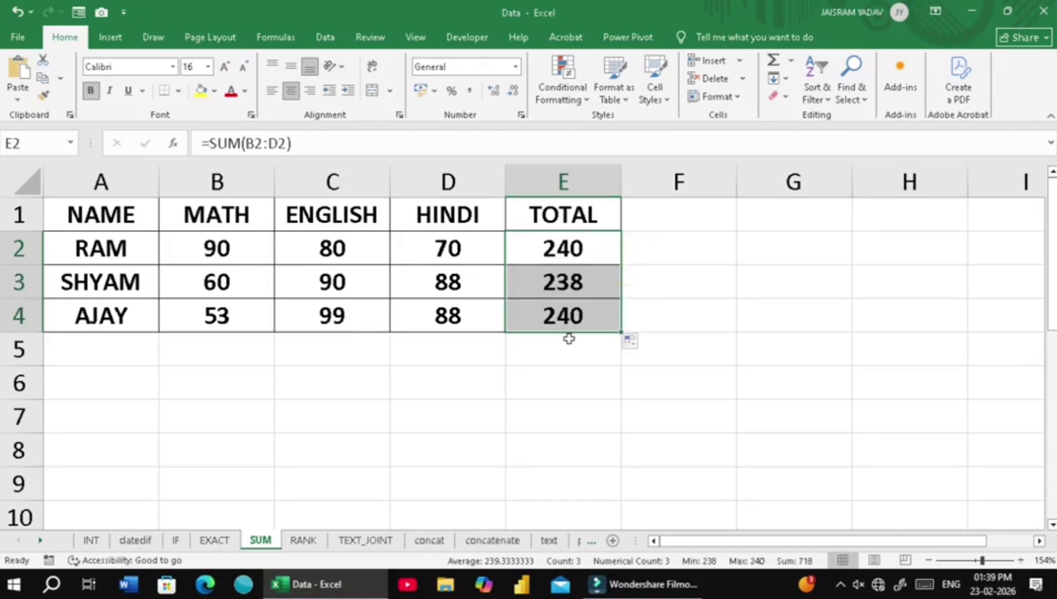
# - Clear the totals in E2:E4 and recreate them with AutoSum over the range B2:E4
pyautogui.press('Delete')
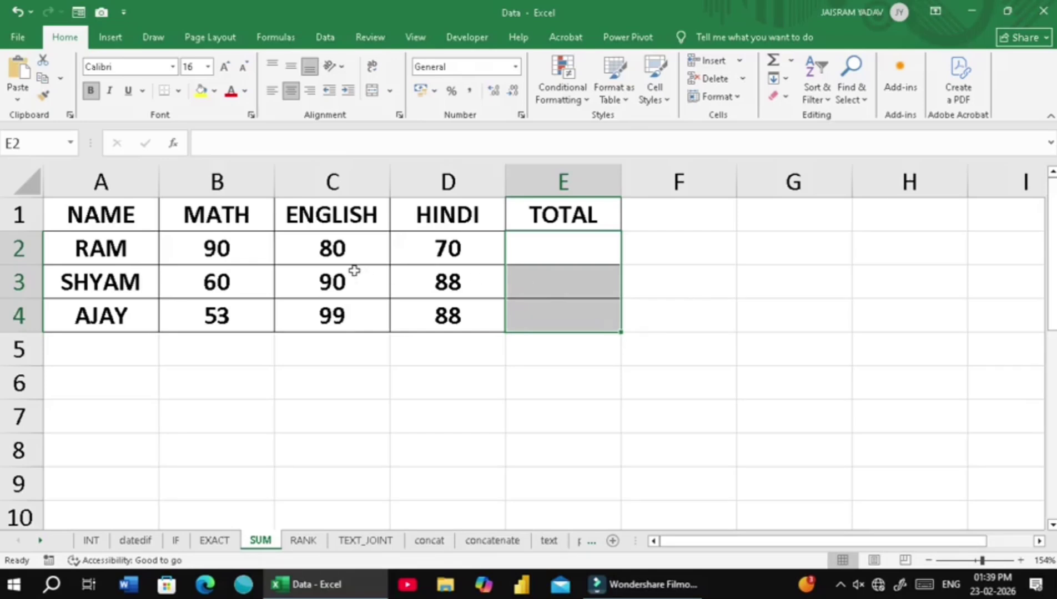
pyautogui.moveTo(242, 257); pyautogui.dragTo(575, 317)
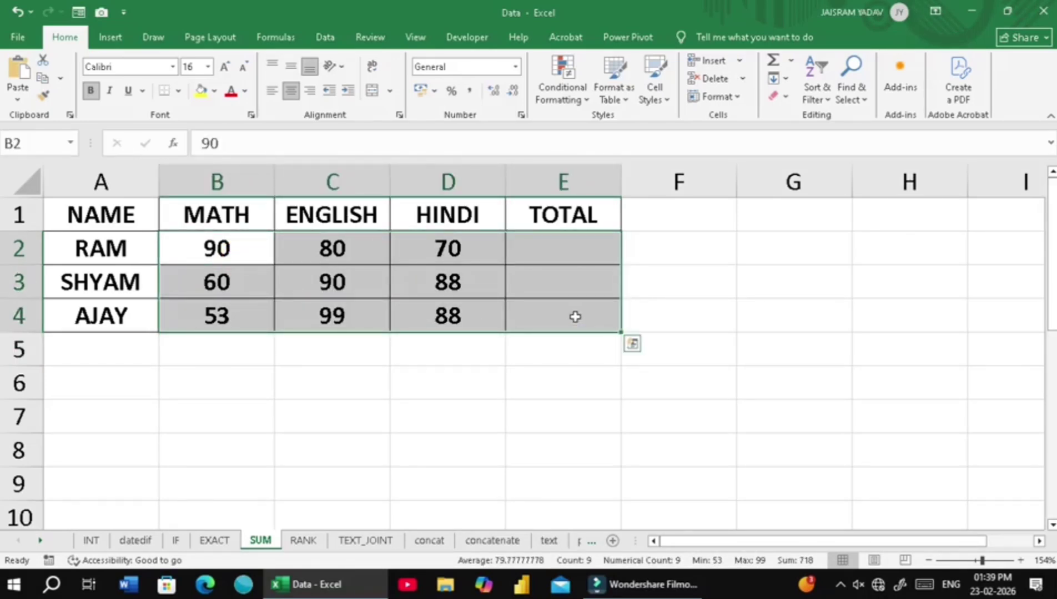
pyautogui.hotkey('alt', '=')
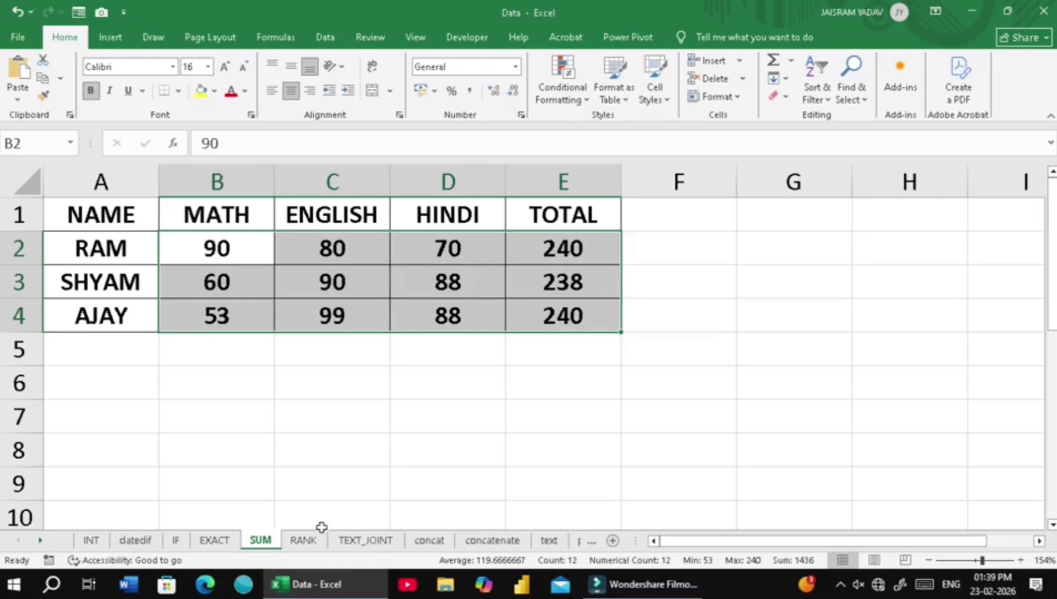
# - On the RANK sheet, widen column F and review the totals in column E
pyautogui.click(304, 541)
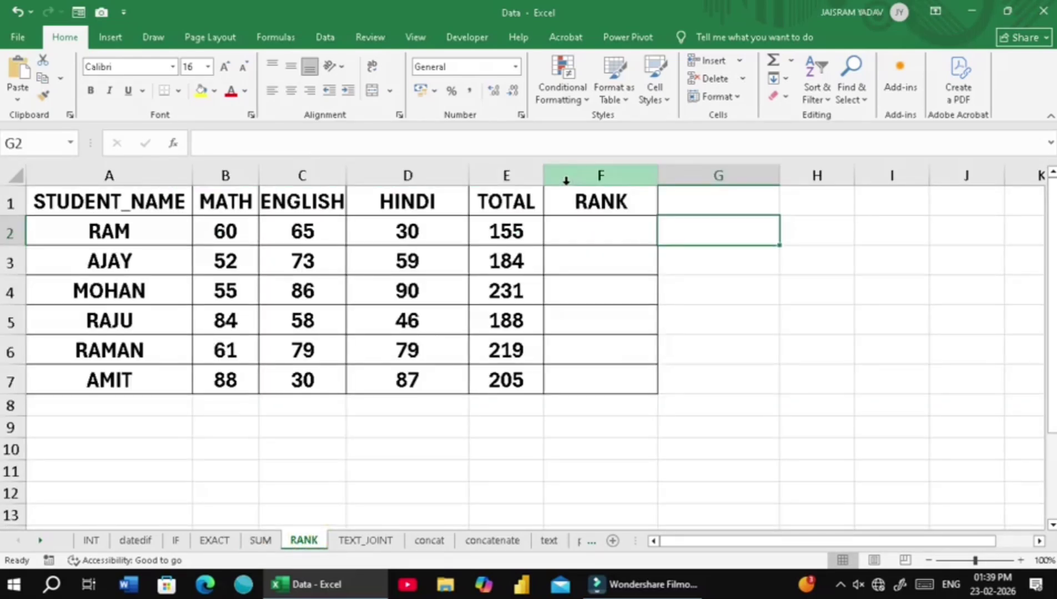
pyautogui.moveTo(656, 177); pyautogui.dragTo(683, 177)
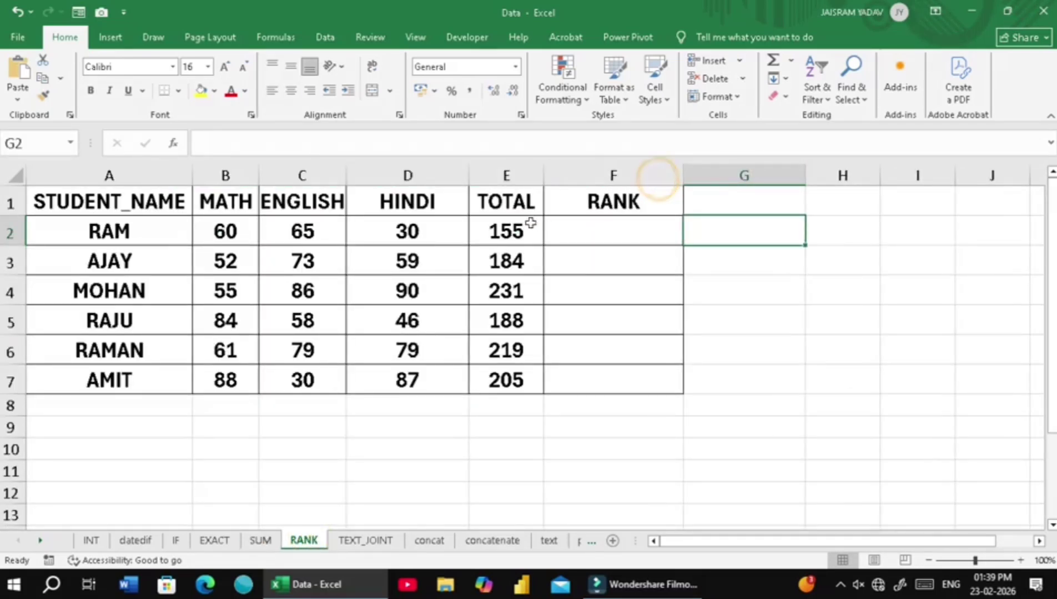
pyautogui.click(524, 236)
pyautogui.moveTo(521, 248); pyautogui.dragTo(519, 382)
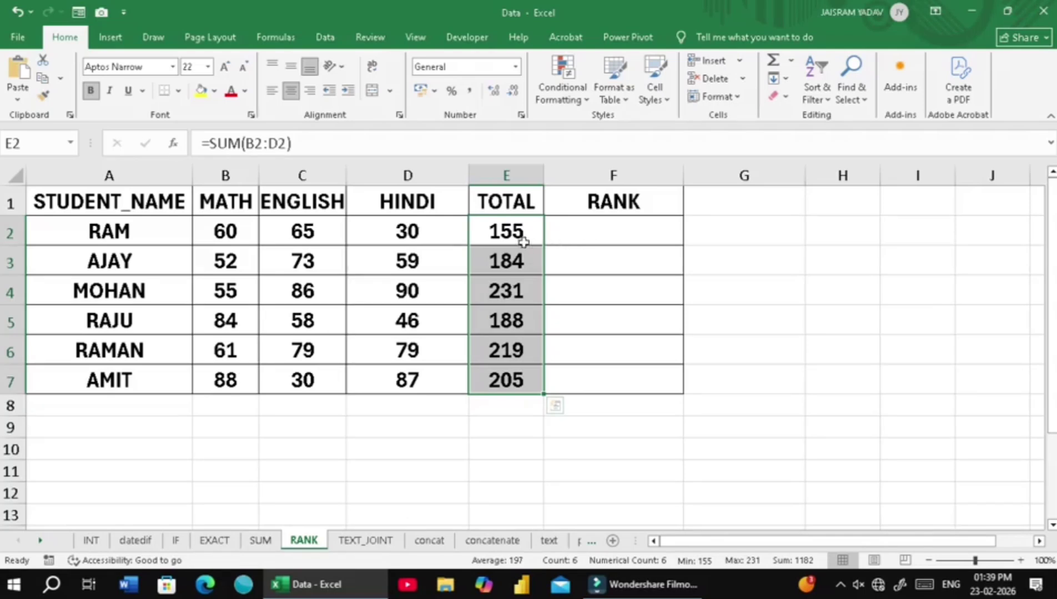
pyautogui.click(525, 175)
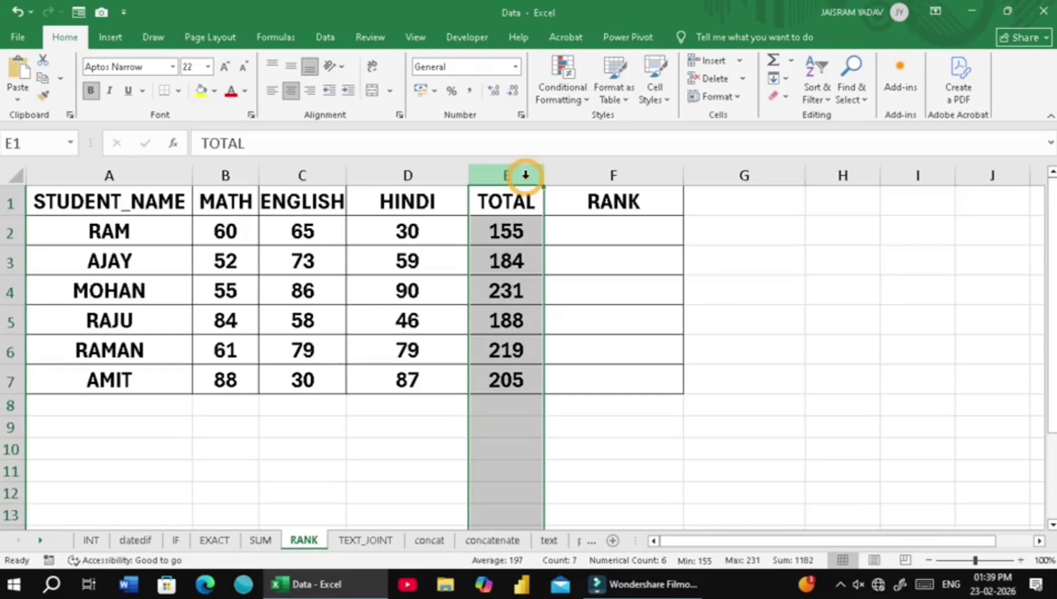
# - Enter =RANK(E2,$E$2:$E$7) in F2 under RANK, with the range of totals locked as absolute
pyautogui.click(587, 225)
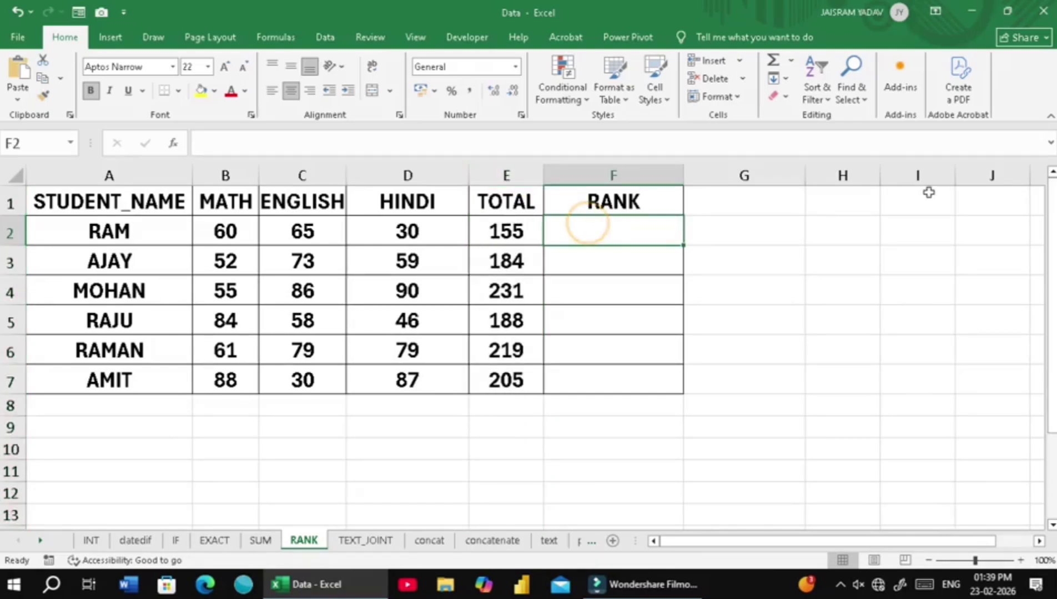
pyautogui.write('=RANK')
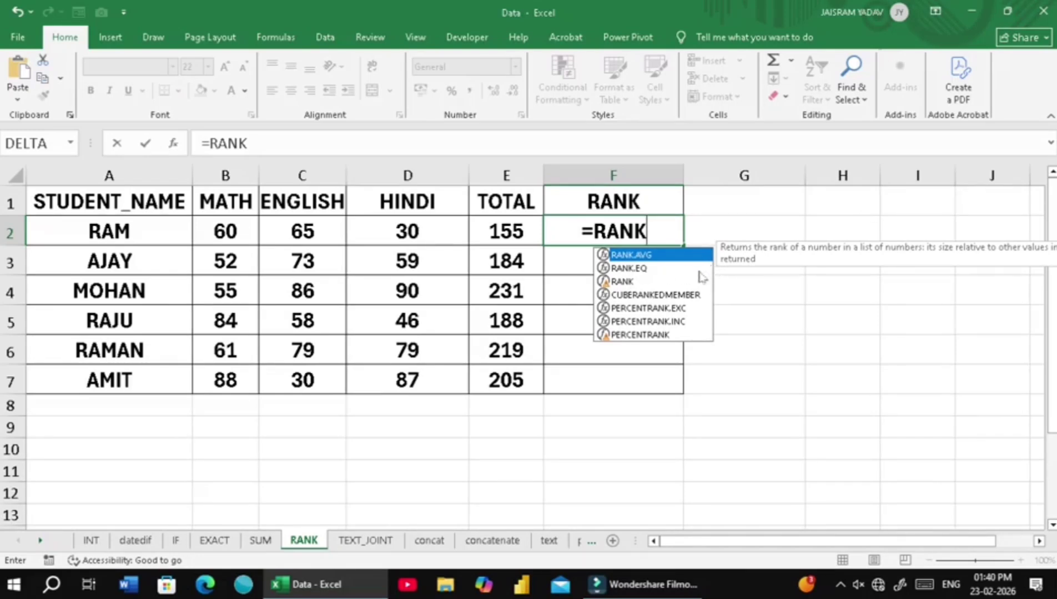
pyautogui.click(622, 283)
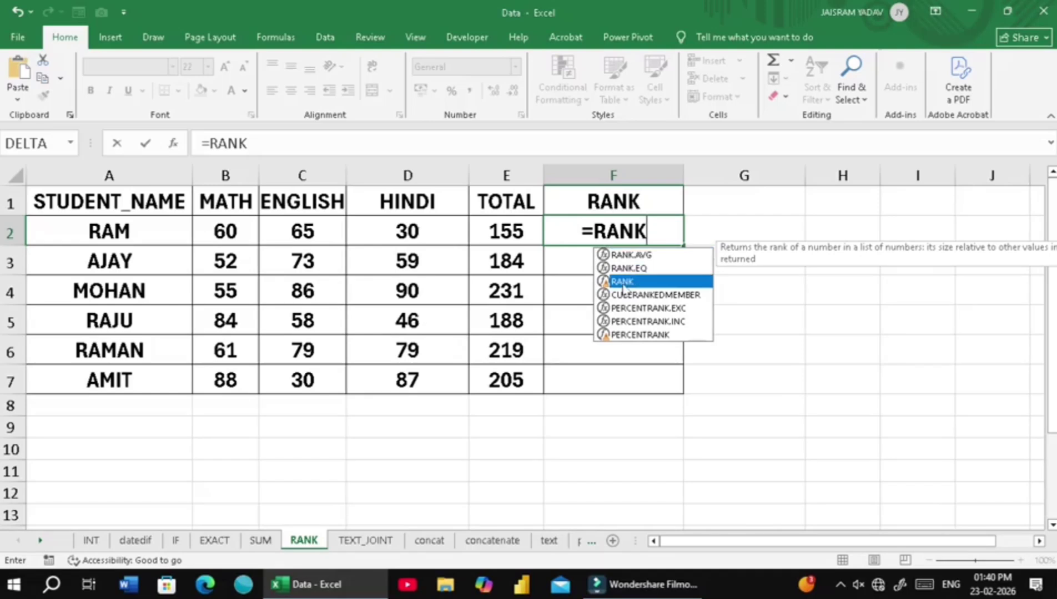
pyautogui.doubleClick(622, 283)
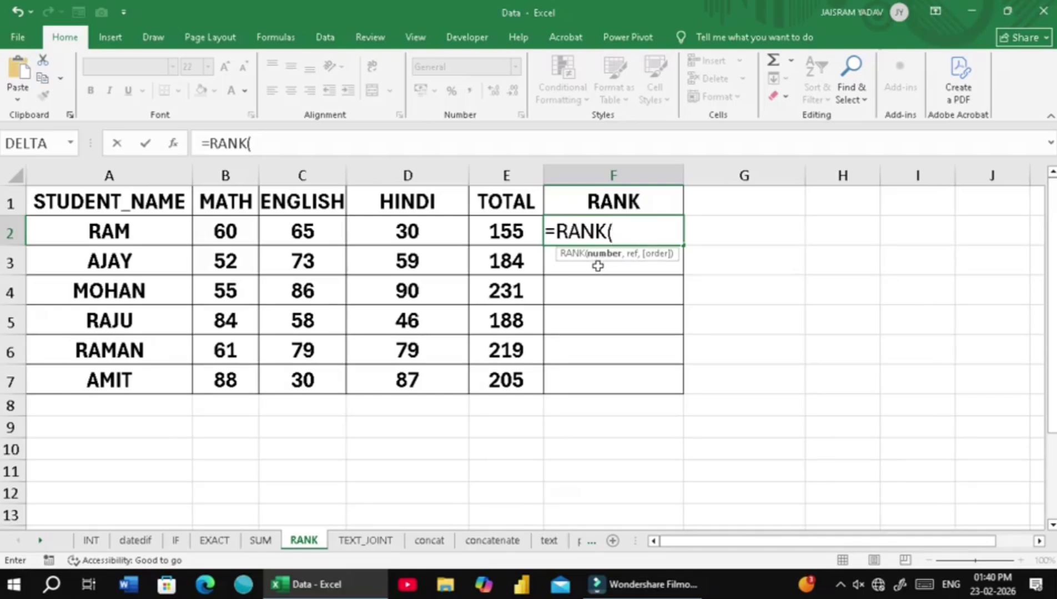
pyautogui.press('Left')
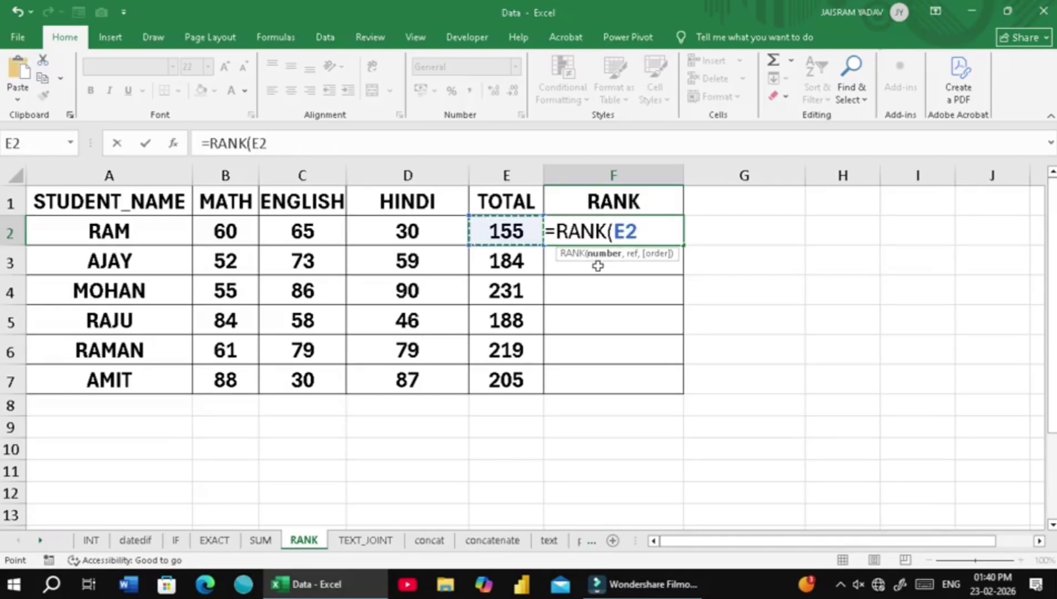
pyautogui.write(',')
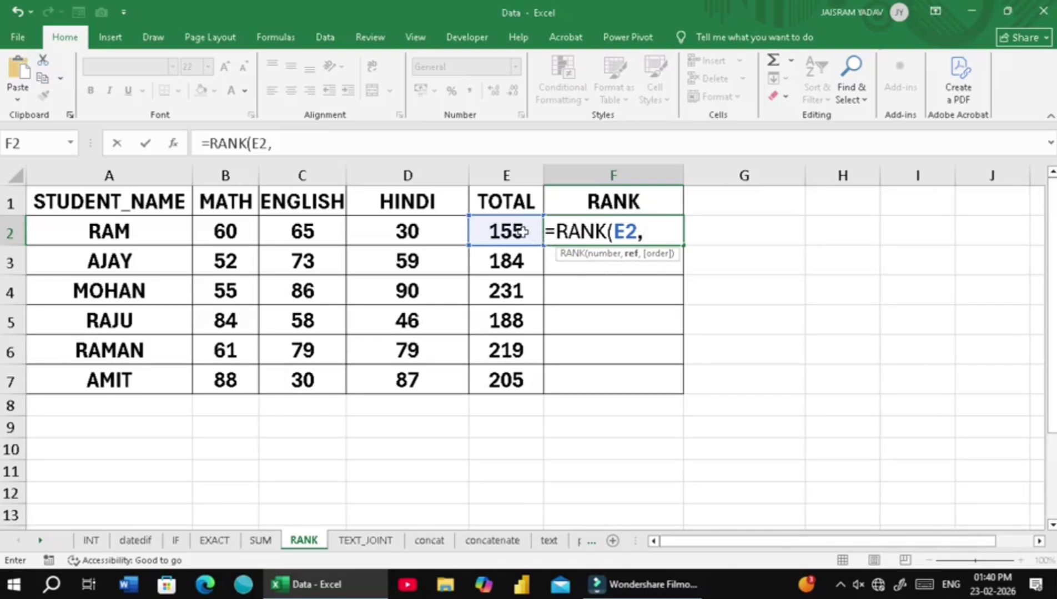
pyautogui.moveTo(516, 231); pyautogui.dragTo(518, 393)
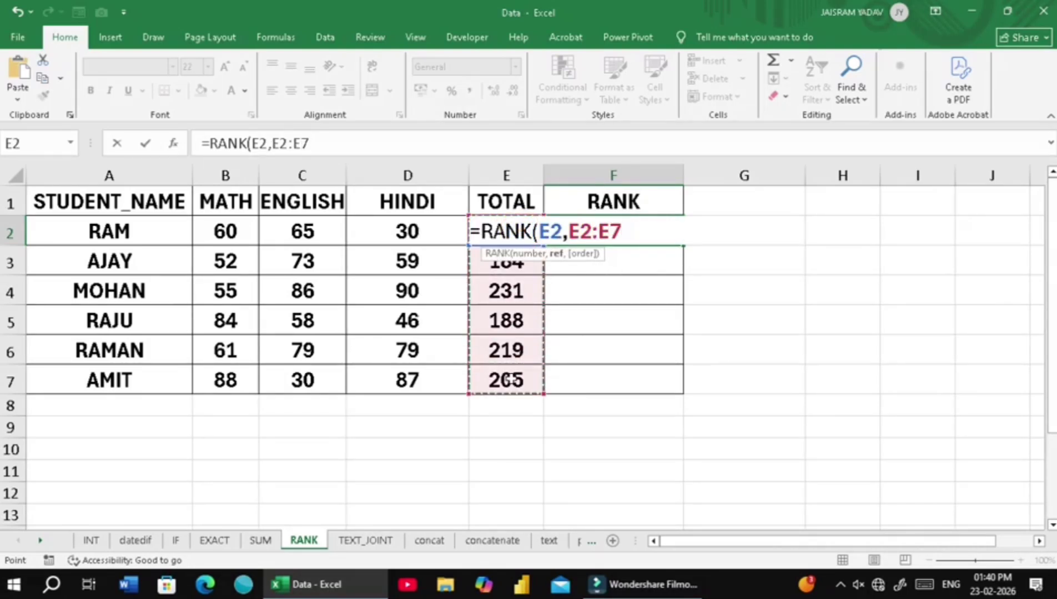
pyautogui.press('F4')
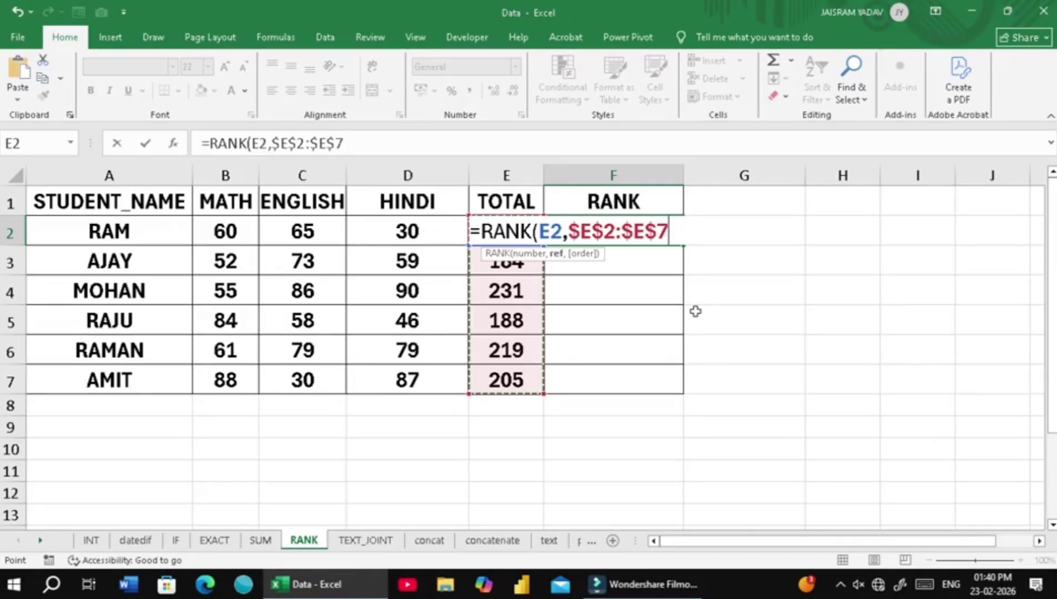
pyautogui.write(')')
pyautogui.press('Return')
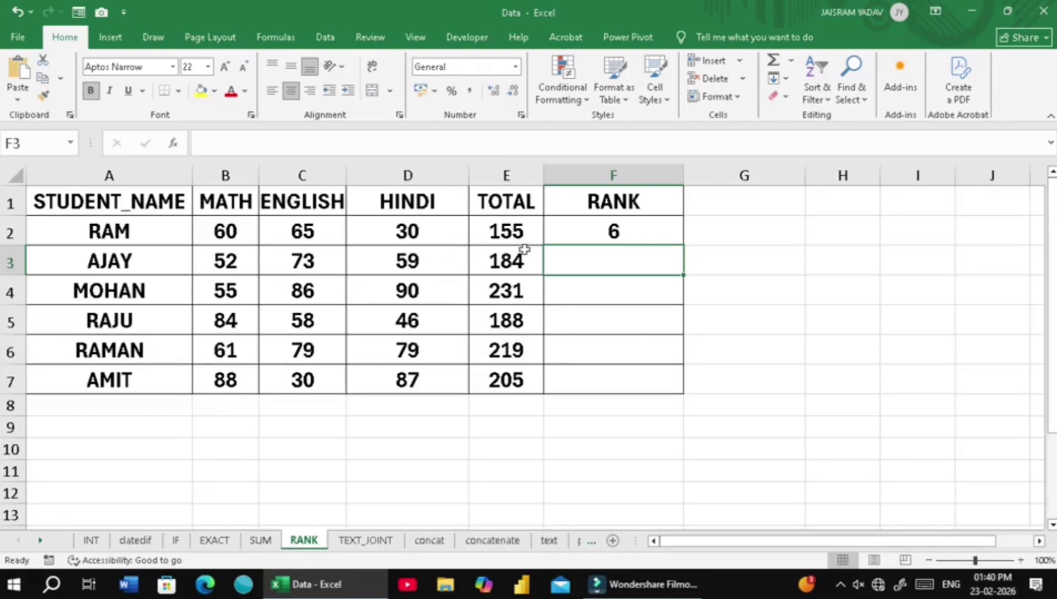
# - Fill the RANK formula in F2 down to F7 and compare the ranks with the totals in rows 4, 6 and 7
pyautogui.click(505, 232)
pyautogui.click(577, 231)
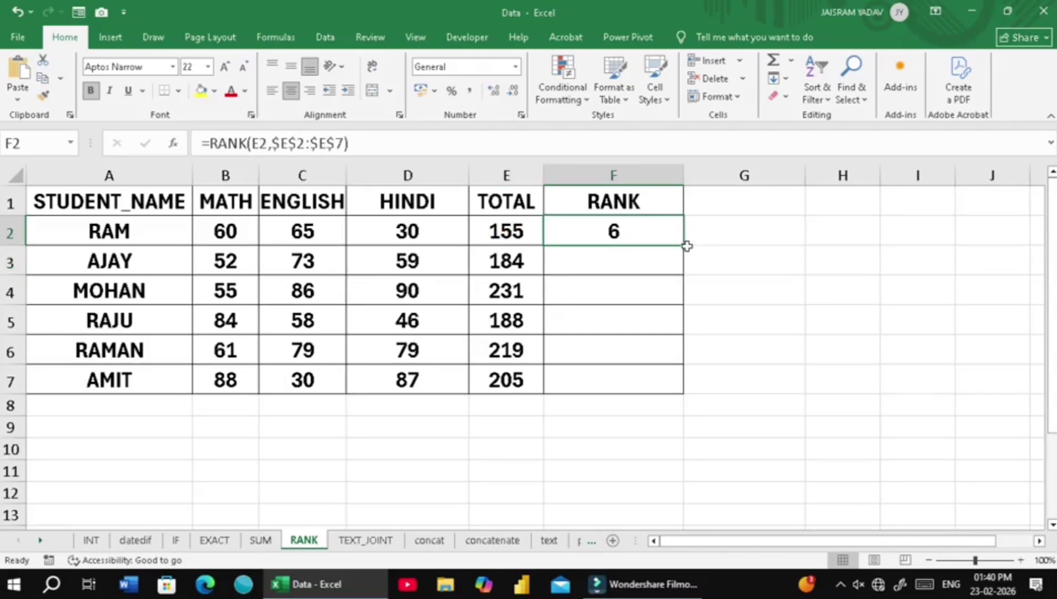
pyautogui.doubleClick(684, 245)
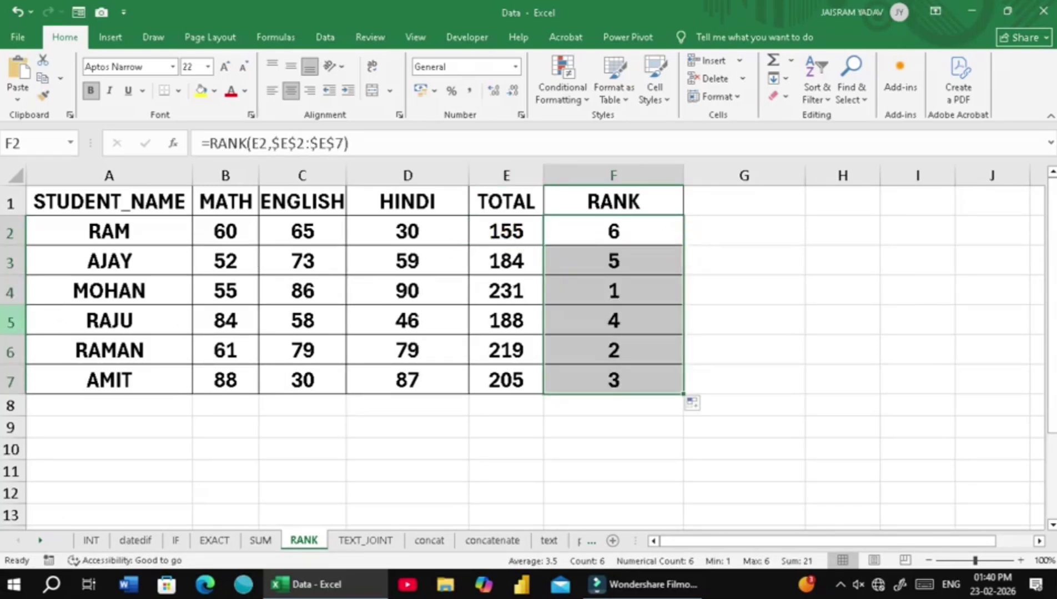
pyautogui.click(499, 292)
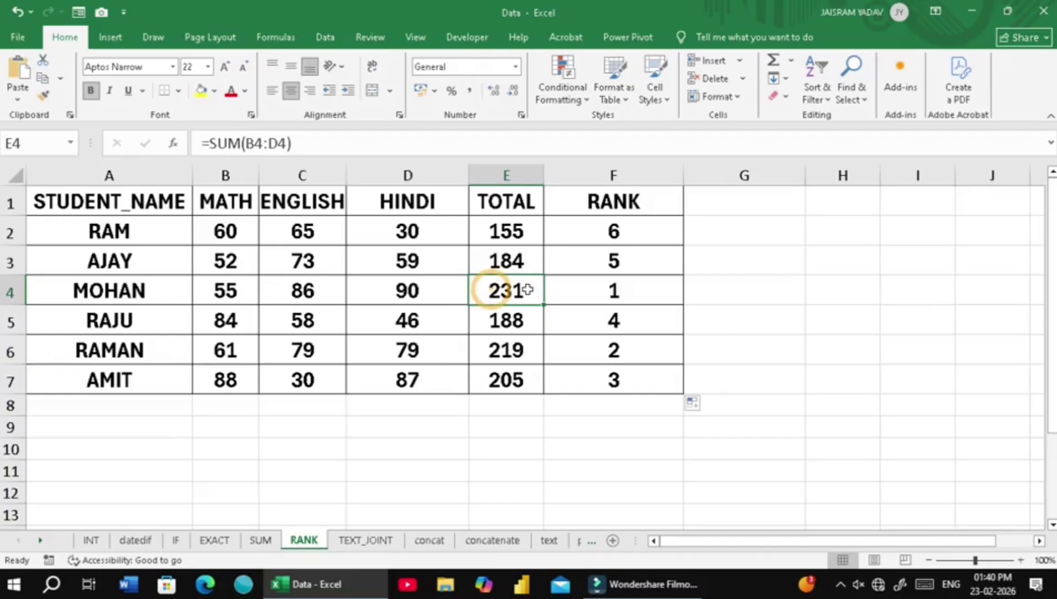
pyautogui.click(627, 291)
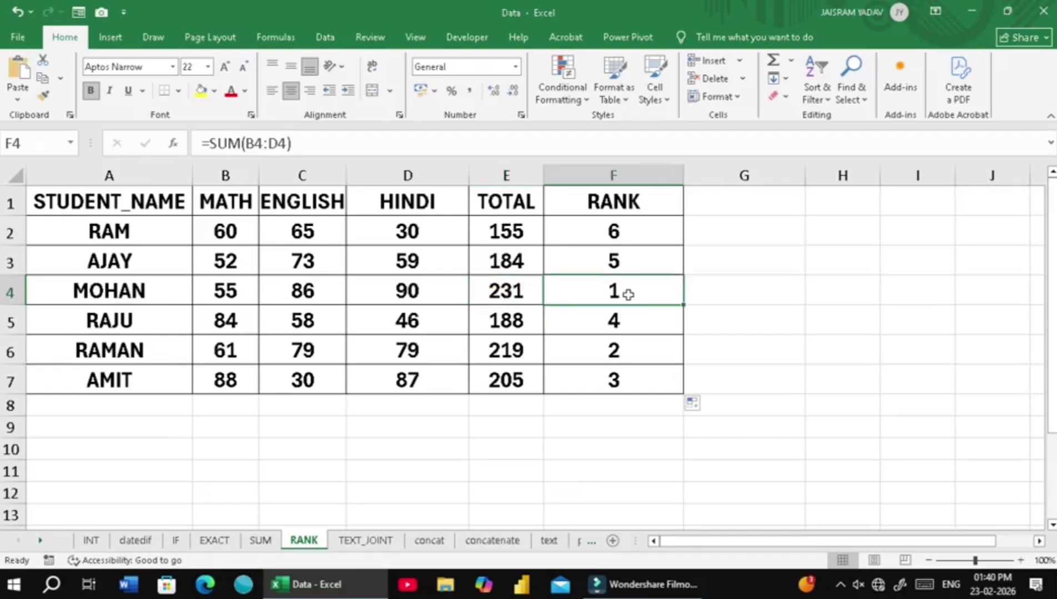
pyautogui.click(491, 351)
pyautogui.click(638, 355)
pyautogui.click(605, 381)
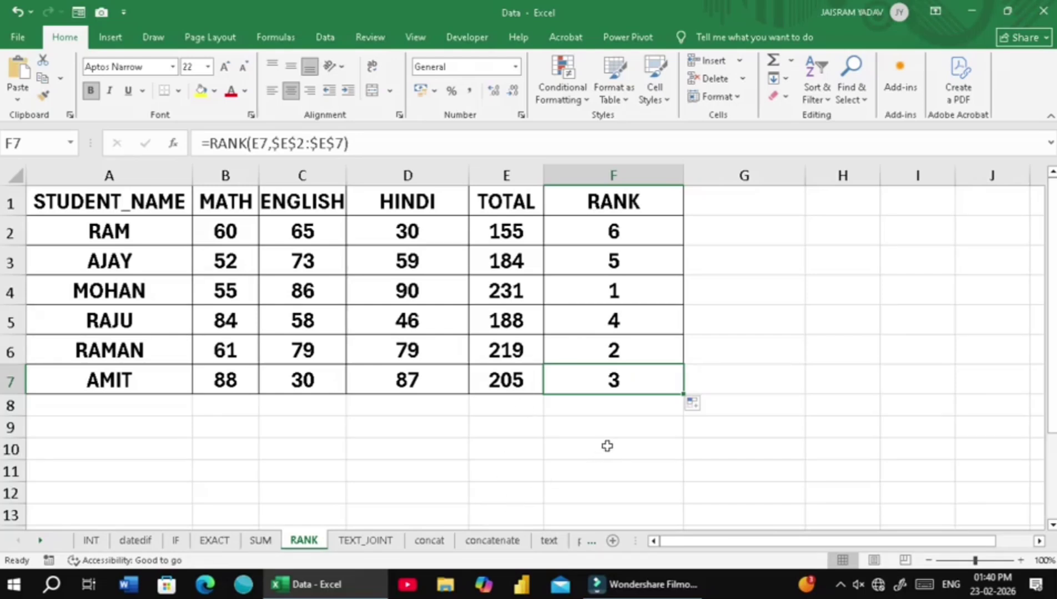
# - On the TEXT_JOINT sheet, widen the Full Name column and review the first and last name cells in row 2
pyautogui.click(382, 542)
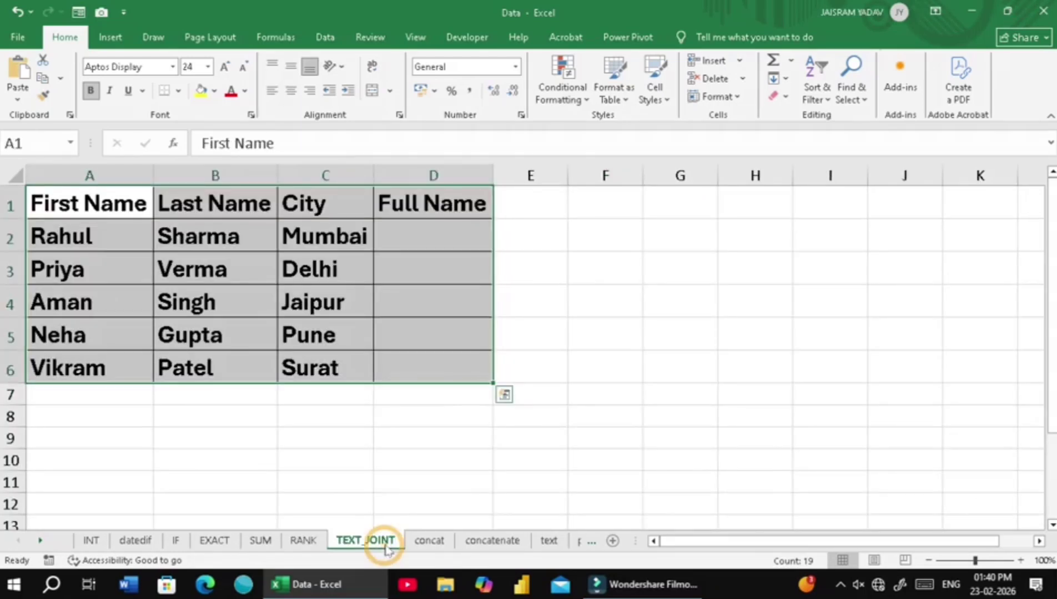
pyautogui.moveTo(493, 175); pyautogui.dragTo(549, 176)
pyautogui.click(64, 238)
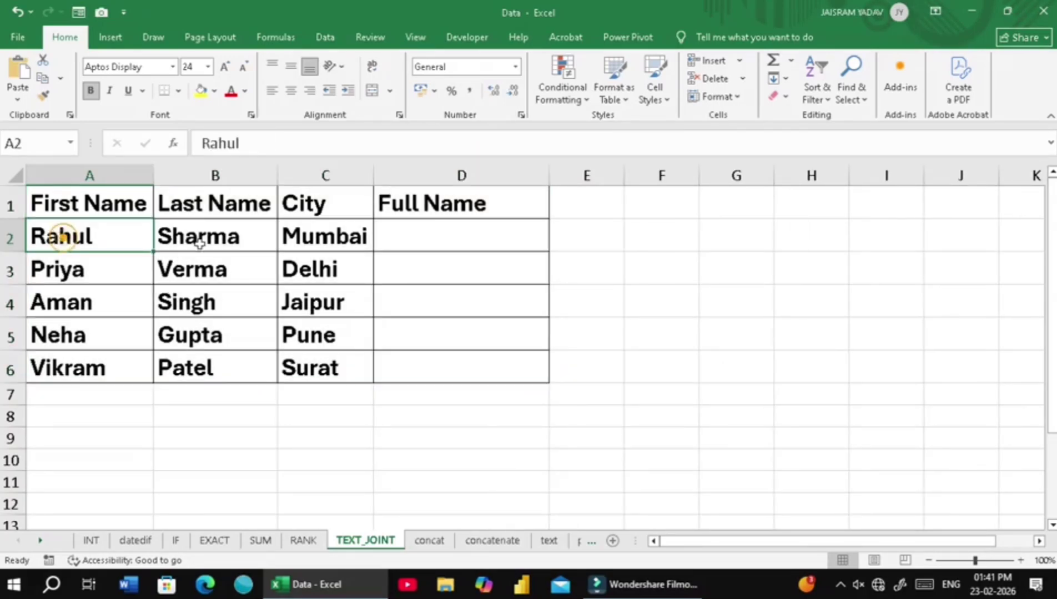
pyautogui.click(238, 208)
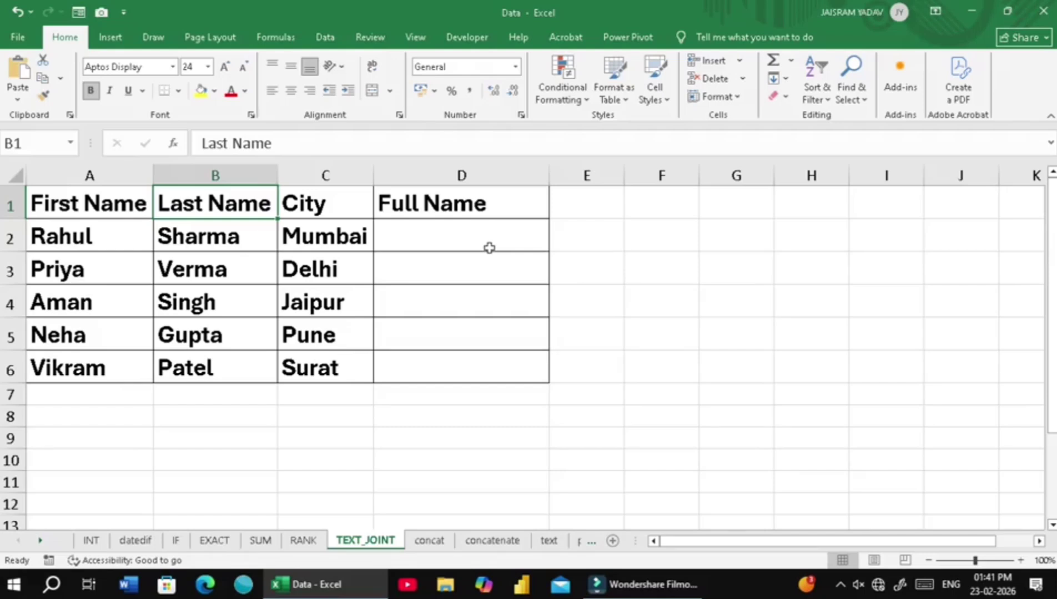
pyautogui.click(136, 243)
pyautogui.click(209, 239)
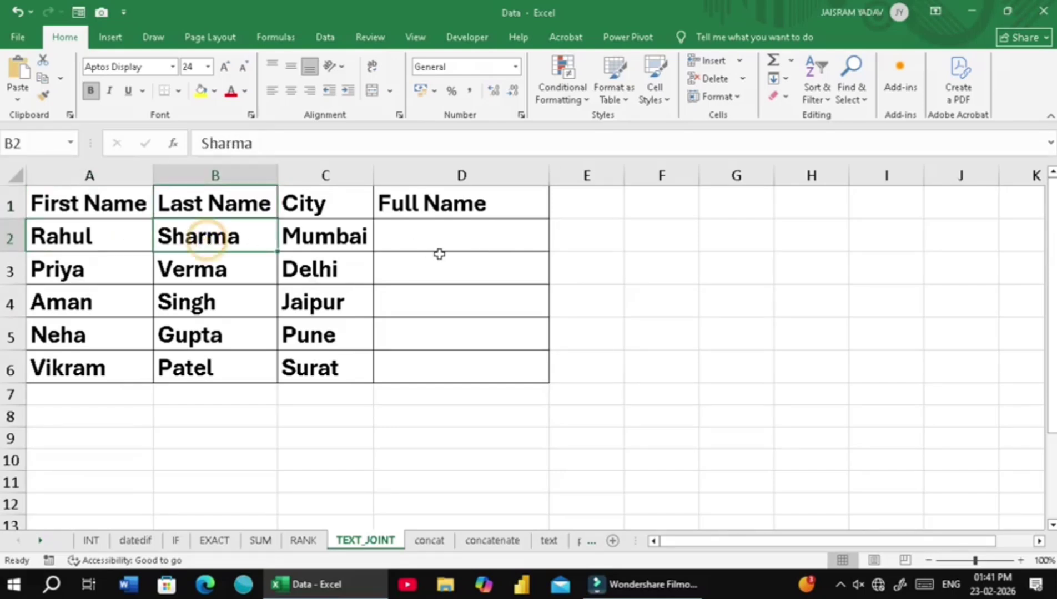
# - Enter =TEXTJOIN("-",TRUE,A2,B2) in D2 under Full Name and fill it down to D6
pyautogui.click(449, 238)
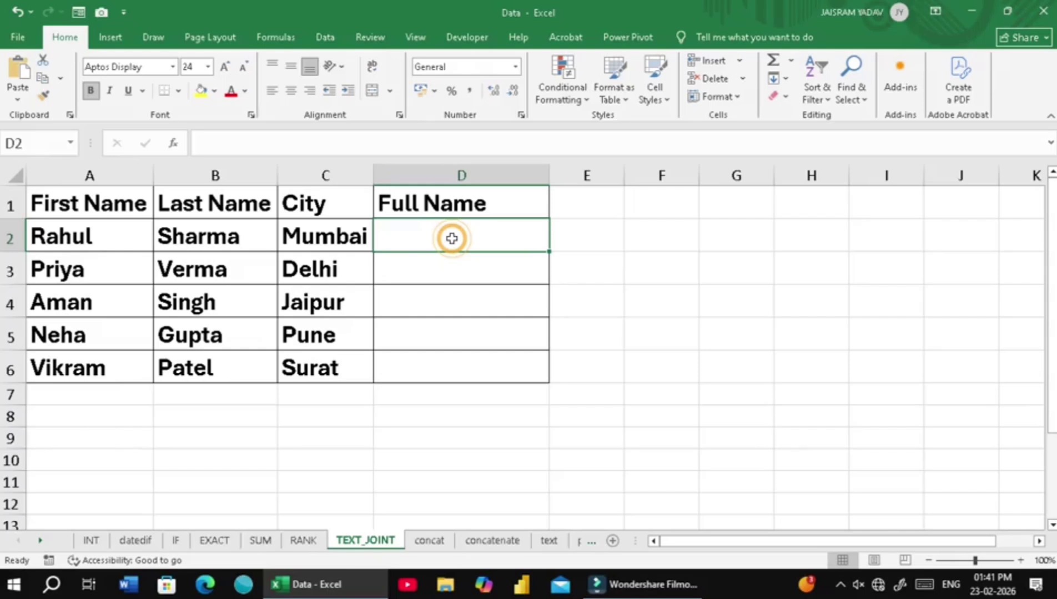
pyautogui.write('=TEX')
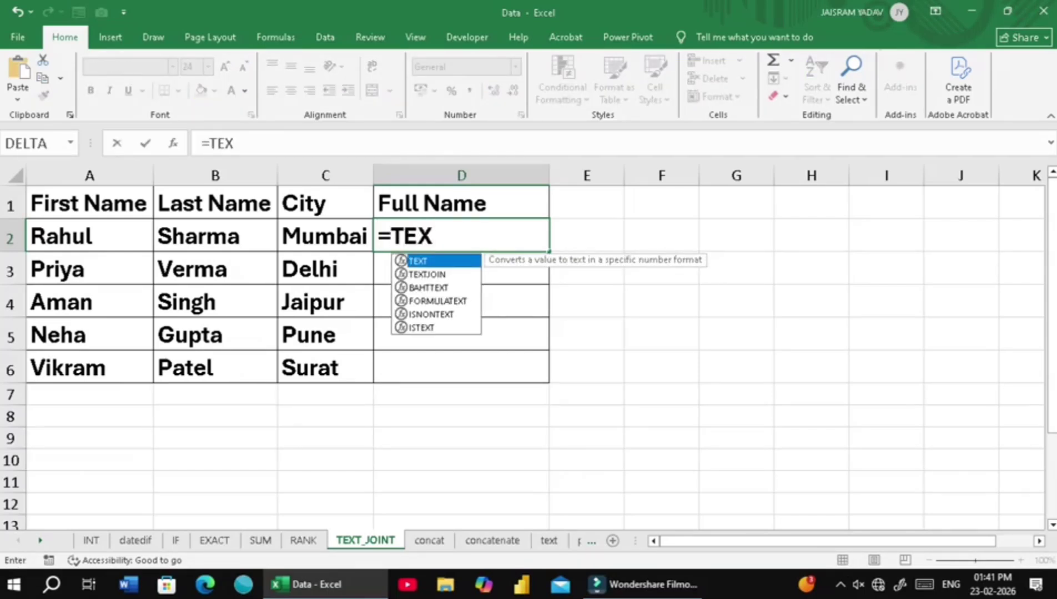
pyautogui.press('Down')
pyautogui.press('Tab')
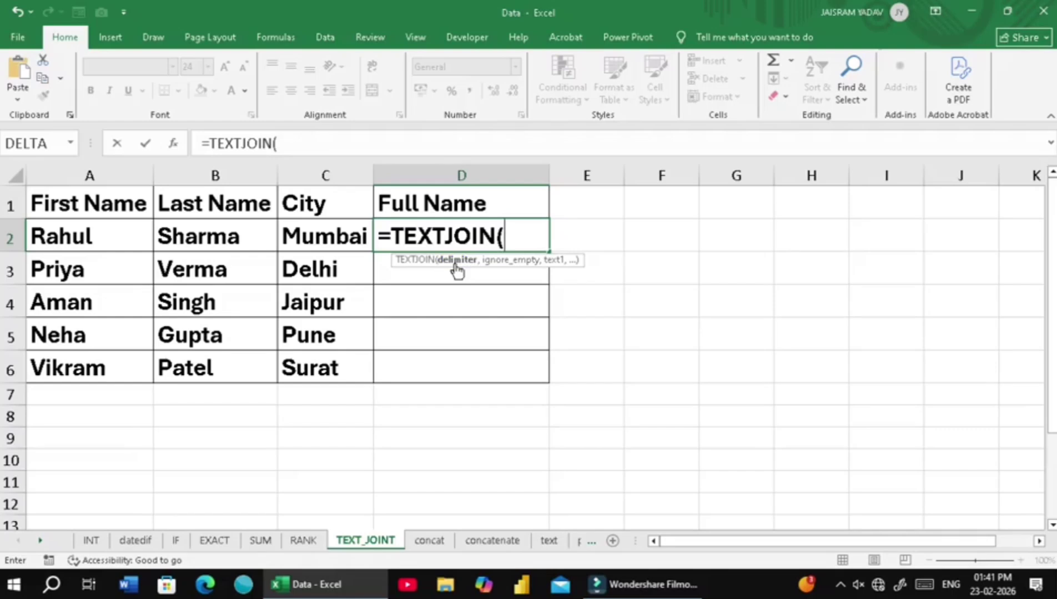
pyautogui.write('"-",')
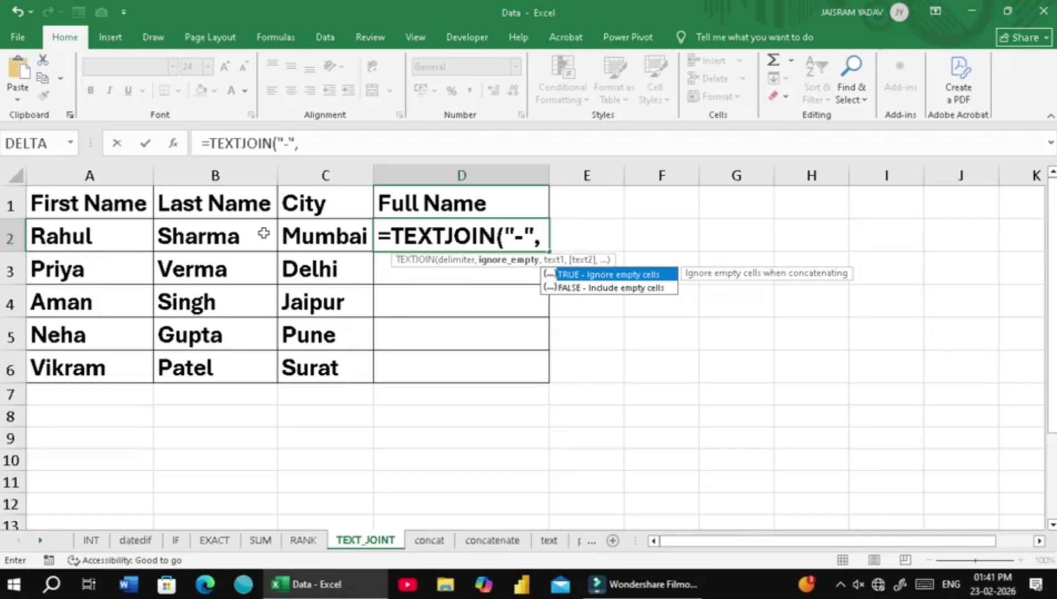
pyautogui.press('Escape')
pyautogui.write('TRUE,')
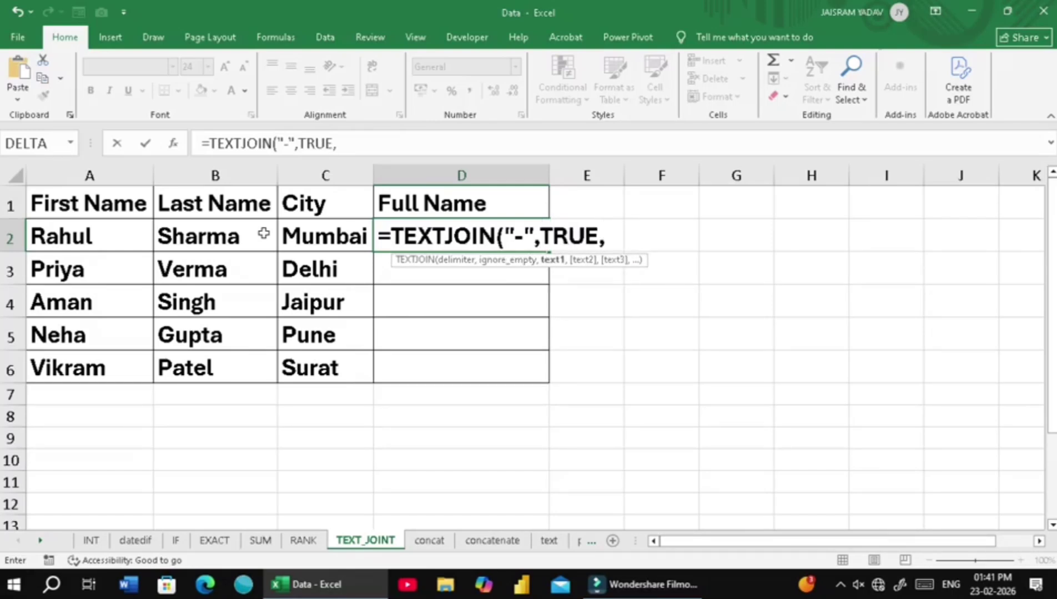
pyautogui.click(114, 245)
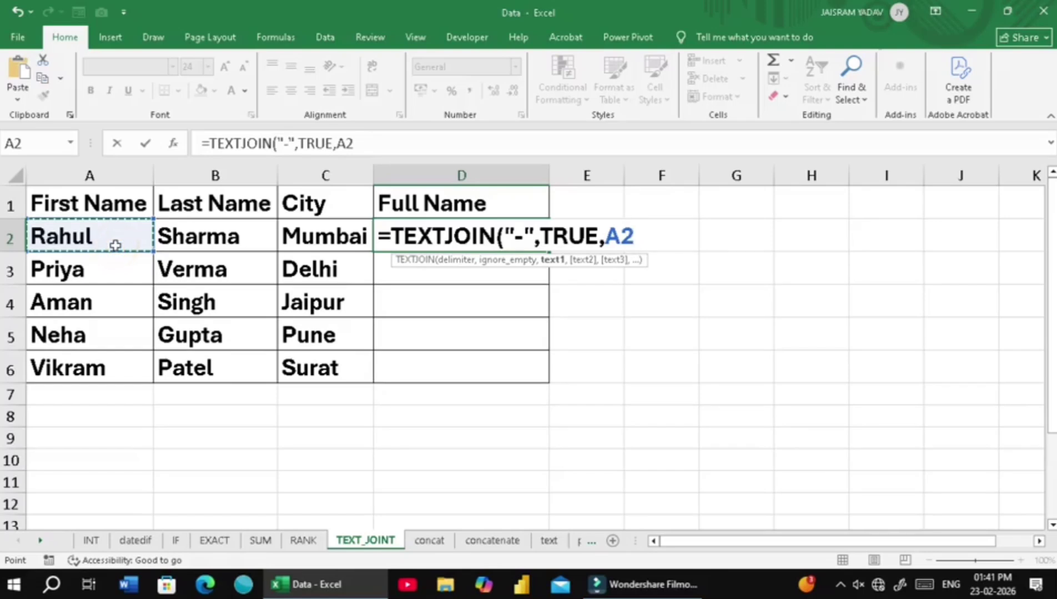
pyautogui.write(',')
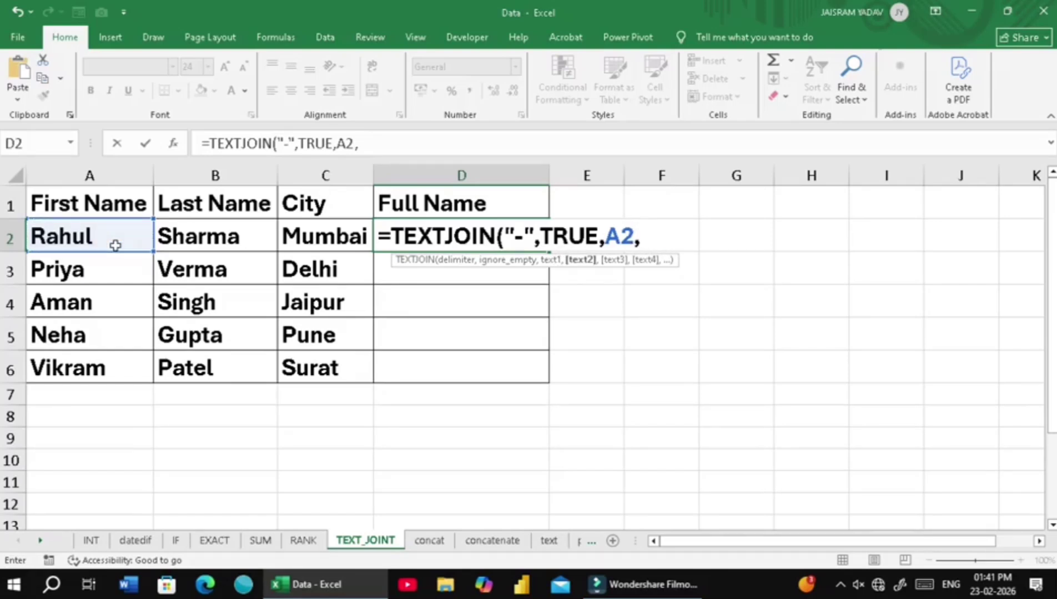
pyautogui.click(198, 247)
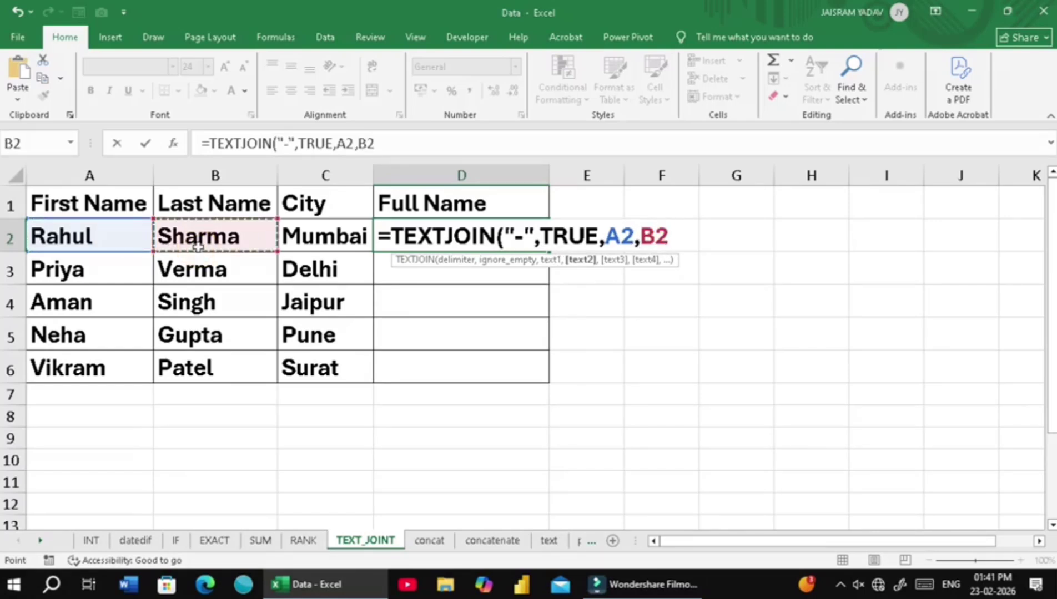
pyautogui.write(')')
pyautogui.press('Return')
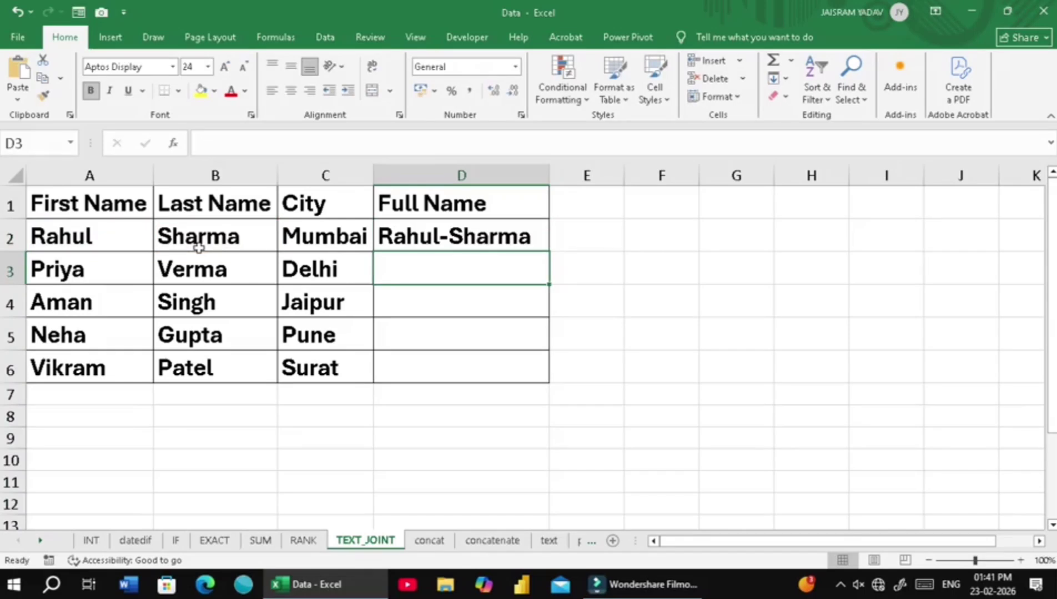
pyautogui.click(503, 237)
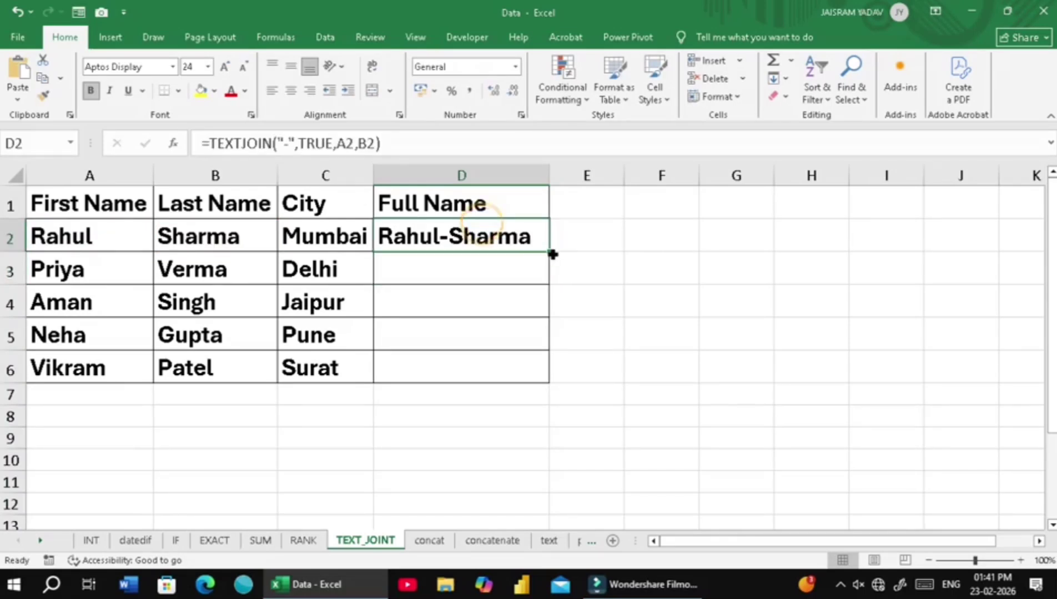
pyautogui.doubleClick(548, 253)
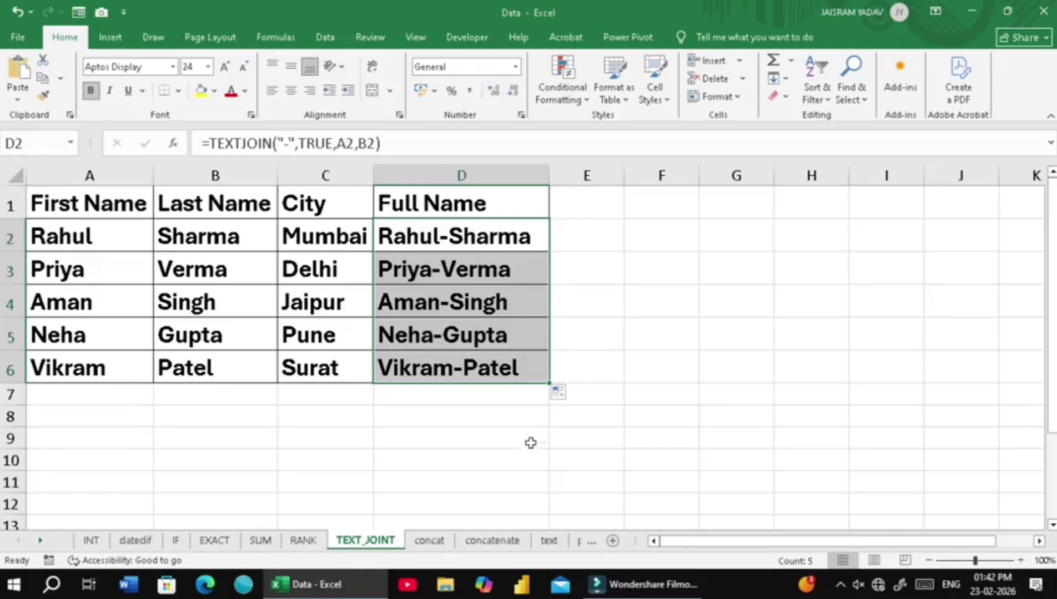
# - Open the concat sheet and widen its Full Name column
pyautogui.click(427, 543)
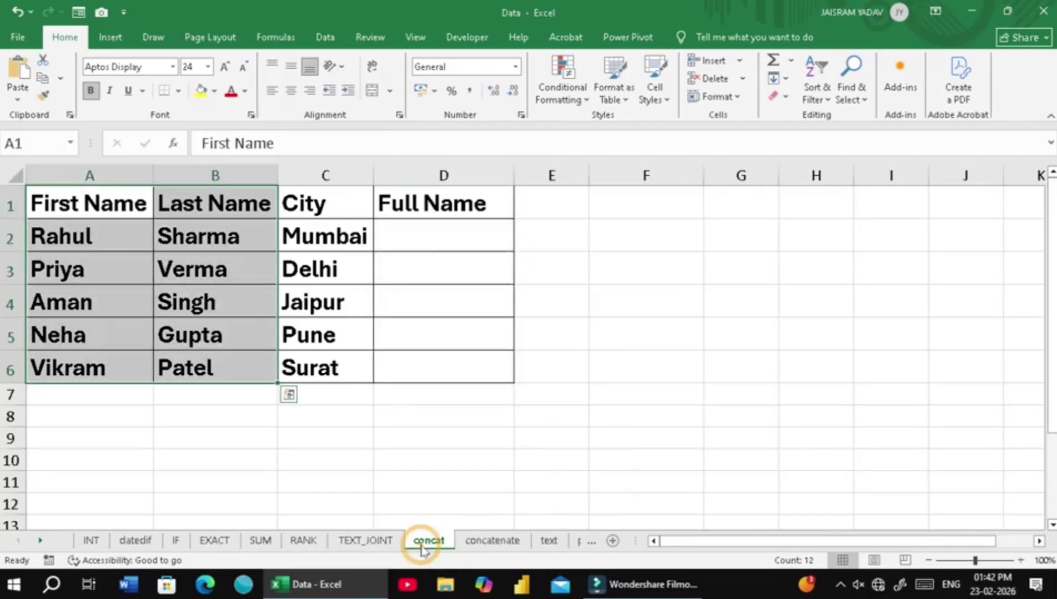
pyautogui.moveTo(517, 176); pyautogui.dragTo(565, 178)
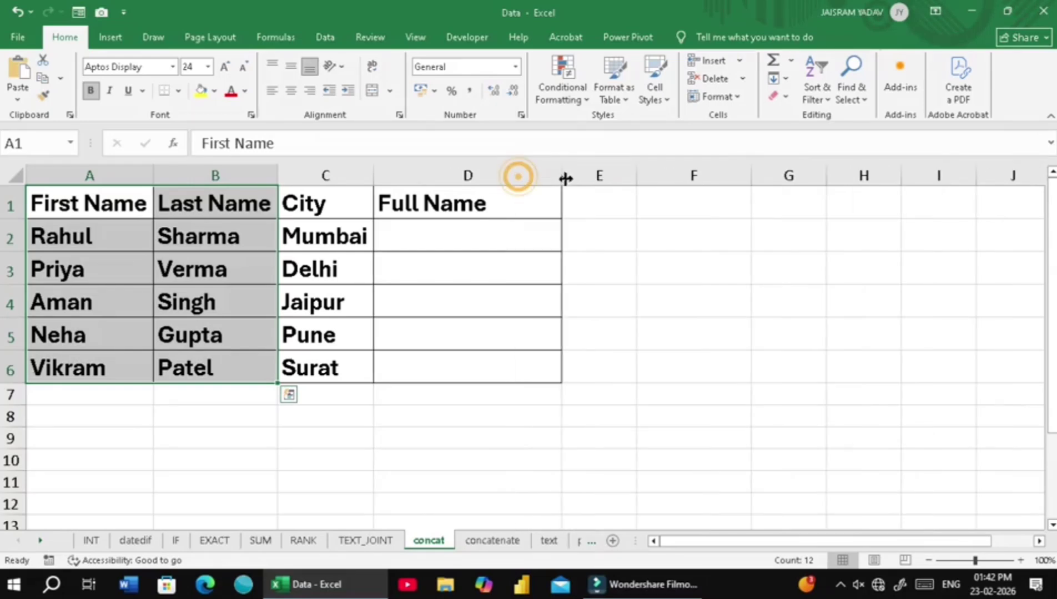
# - Enter =CONCAT(A2:B2) in D2 under Full Name and fill it down to D6
pyautogui.click(455, 233)
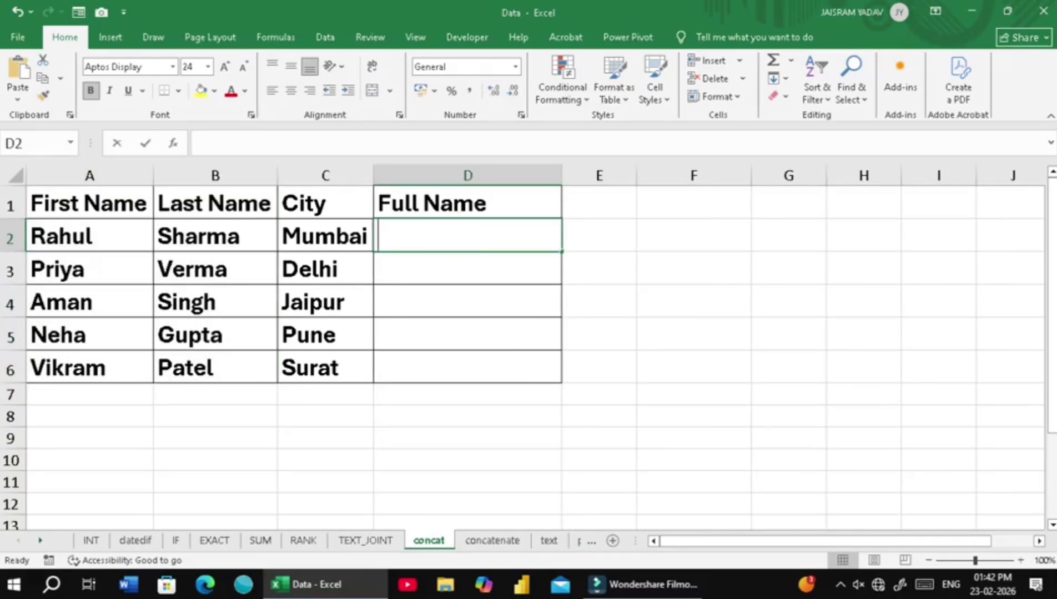
pyautogui.write('=CON')
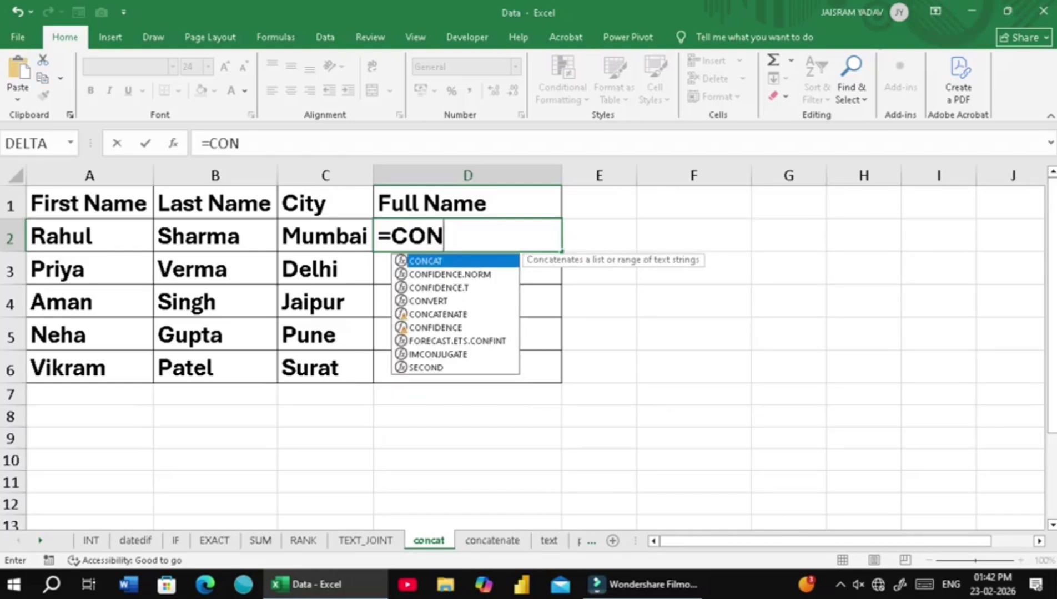
pyautogui.press('Tab')
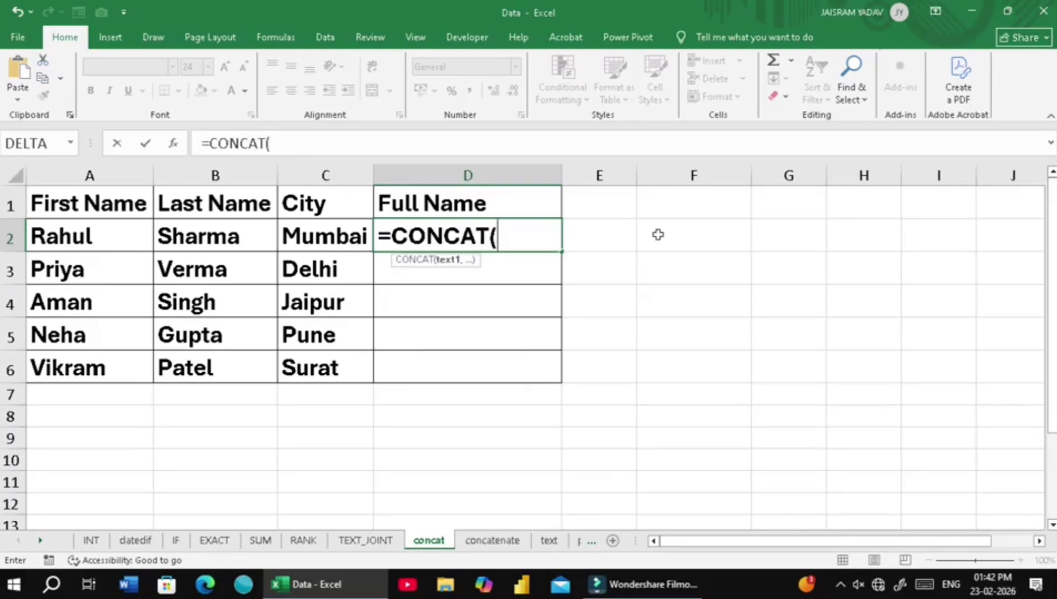
pyautogui.moveTo(97, 239); pyautogui.dragTo(193, 240)
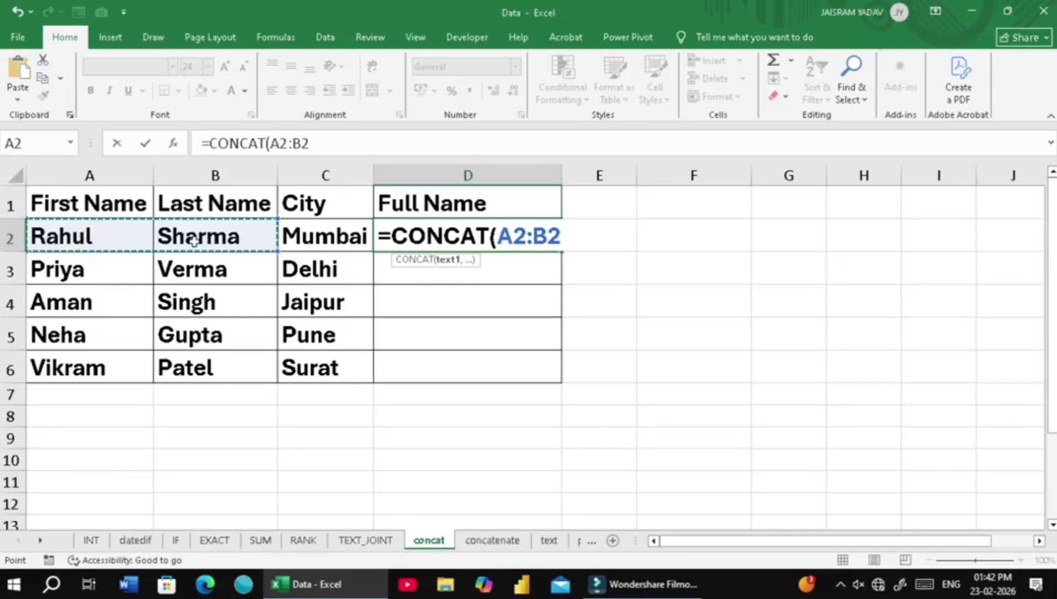
pyautogui.press('Return')
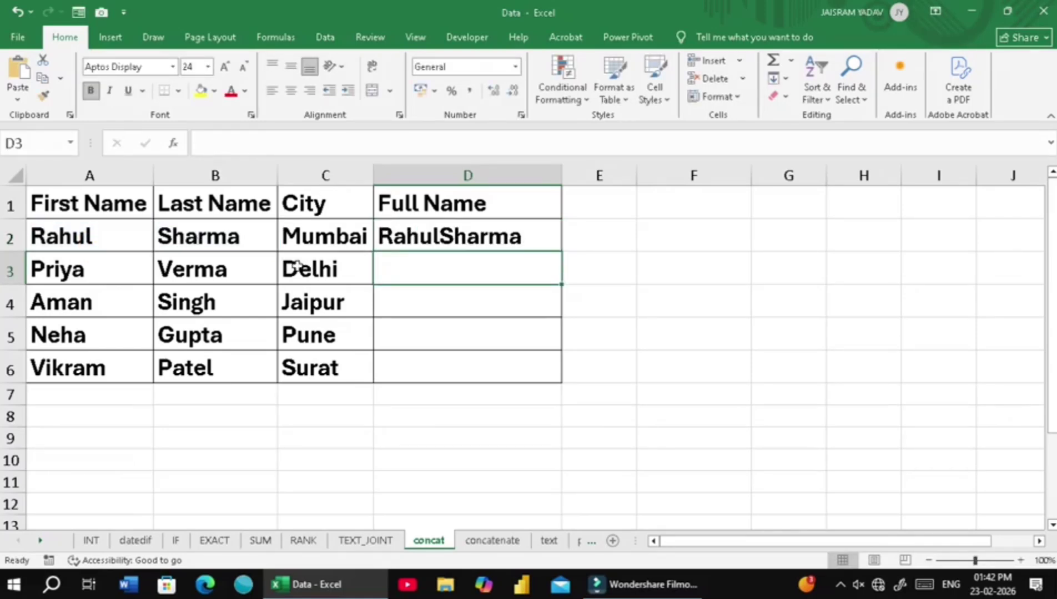
pyautogui.click(487, 231)
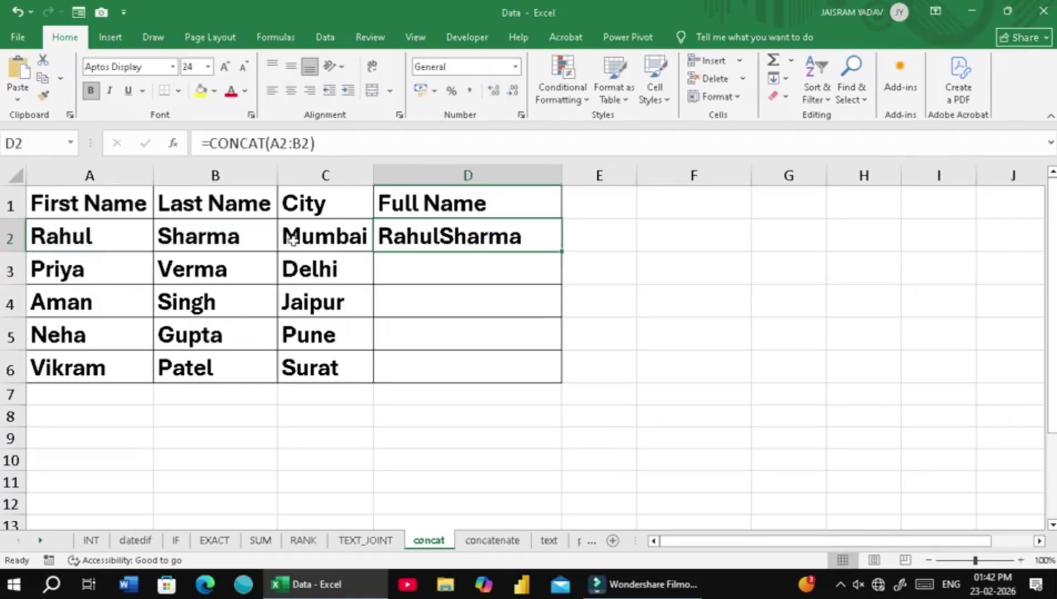
pyautogui.doubleClick(563, 254)
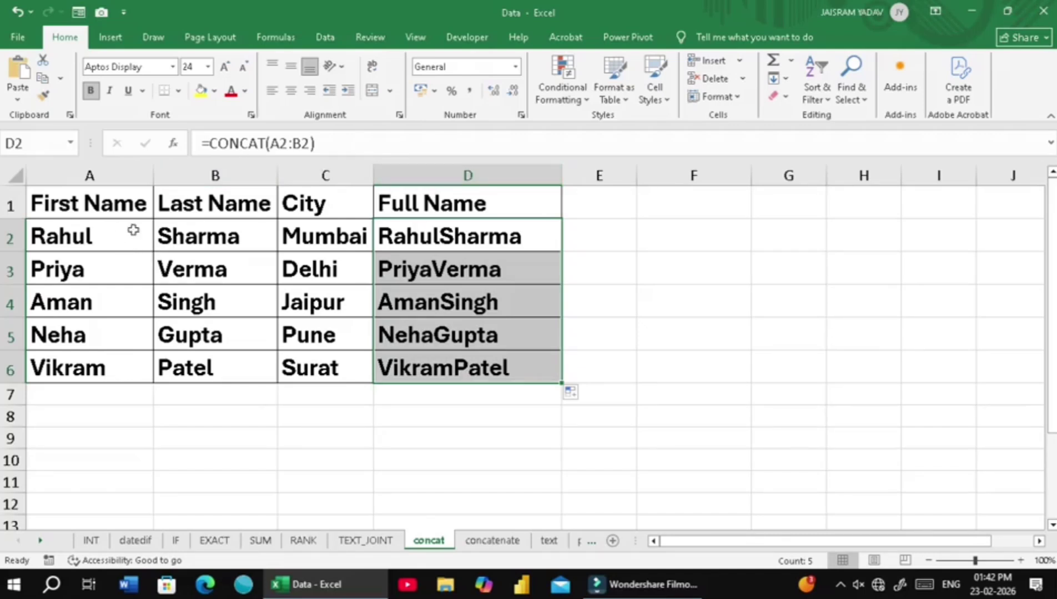
# - Clear D2 and enter =CONCAT(A2:C2) there to join the first name, last name and city
pyautogui.click(547, 236)
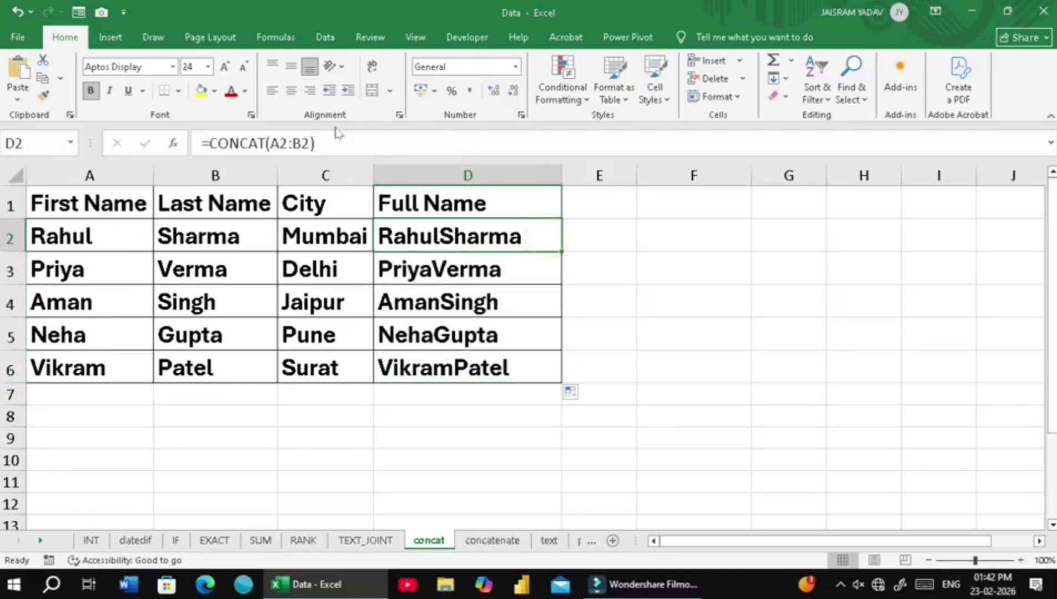
pyautogui.press('Delete')
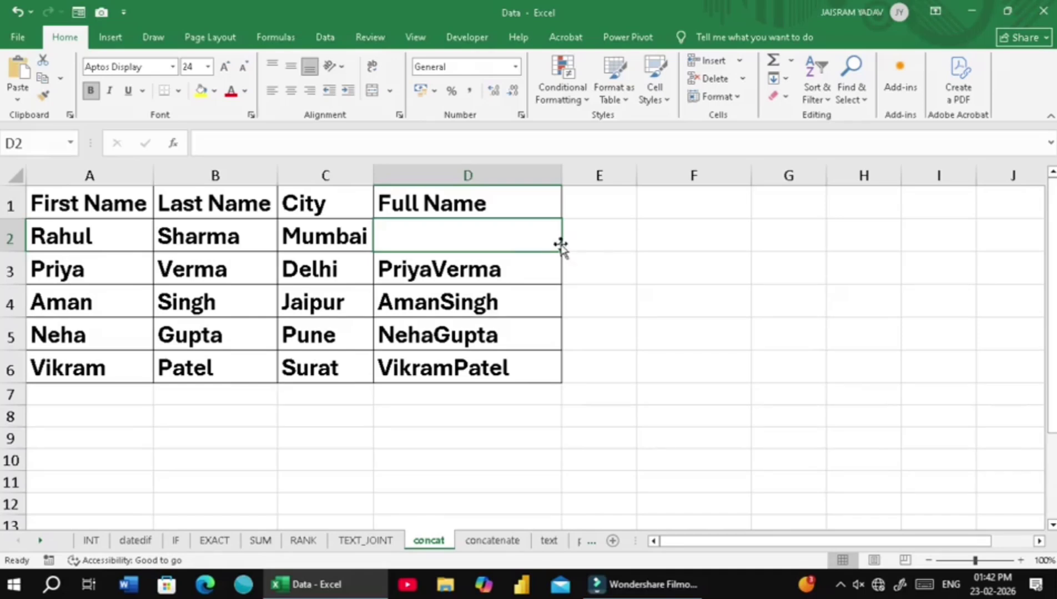
pyautogui.click(493, 236)
pyautogui.write('=C')
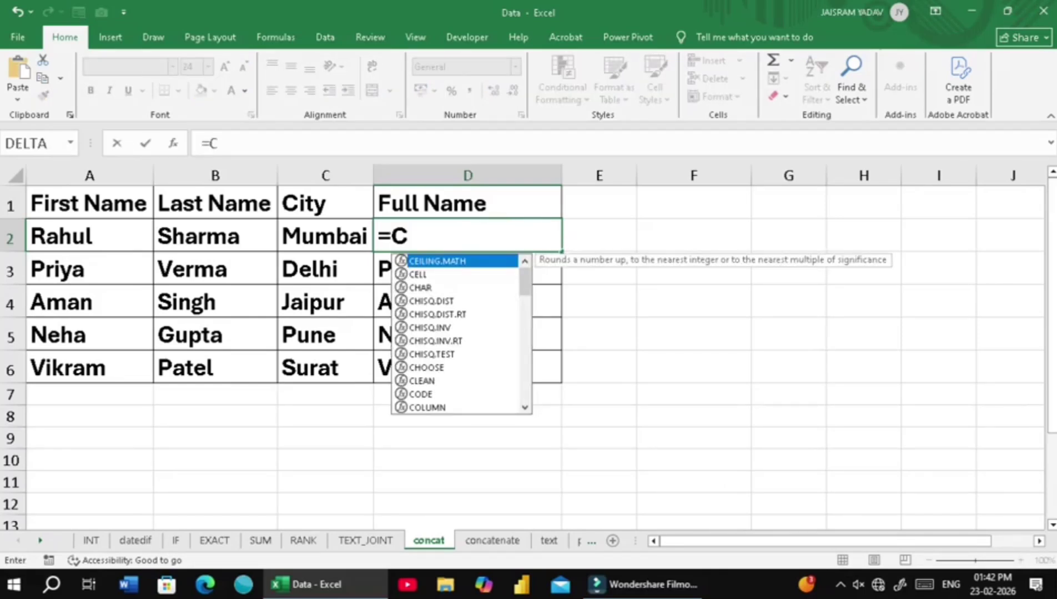
pyautogui.write('ONCAT(')
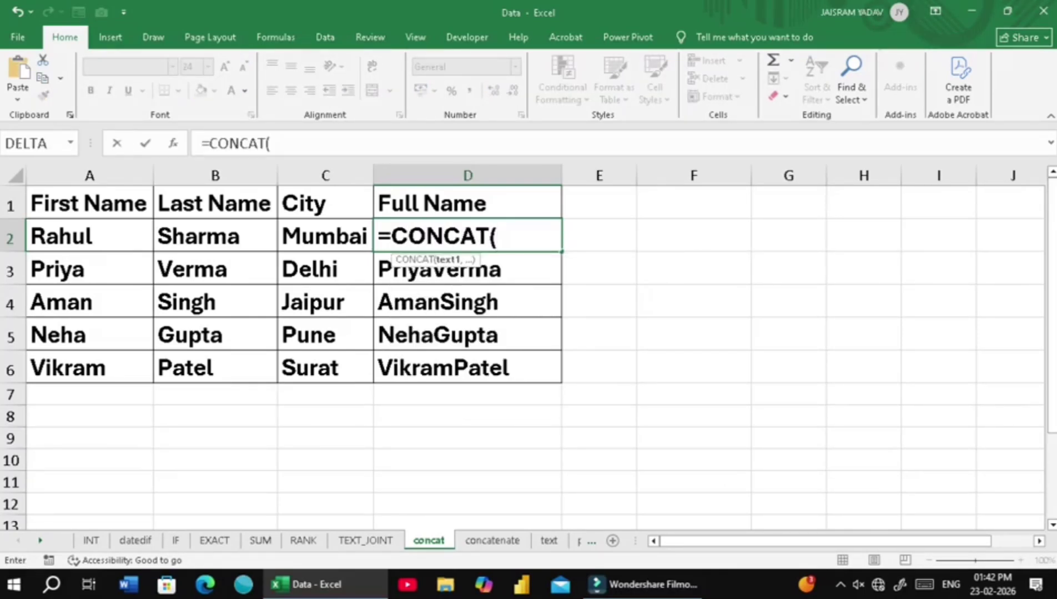
pyautogui.moveTo(111, 242); pyautogui.dragTo(328, 242)
pyautogui.press('Return')
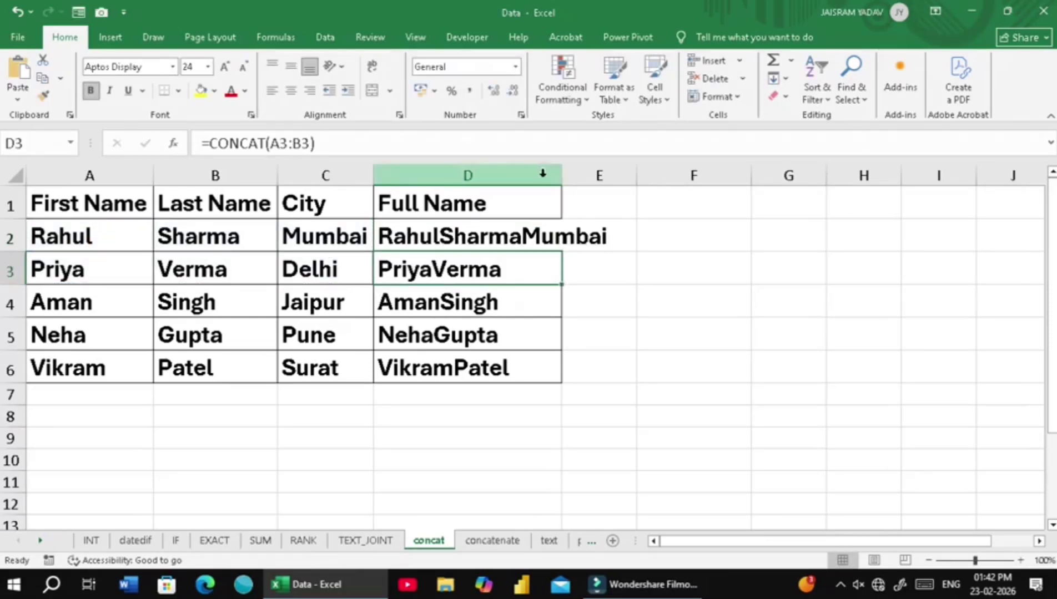
# - Fit the Full Name column's width to its contents and fill the D2 formula down to D6
pyautogui.doubleClick(561, 175)
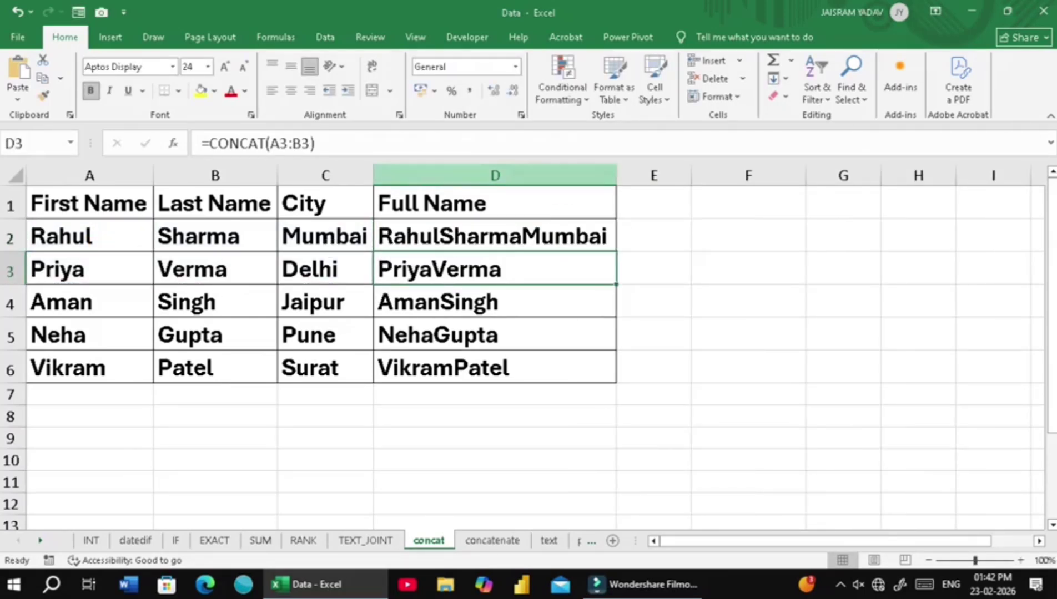
pyautogui.click(575, 222)
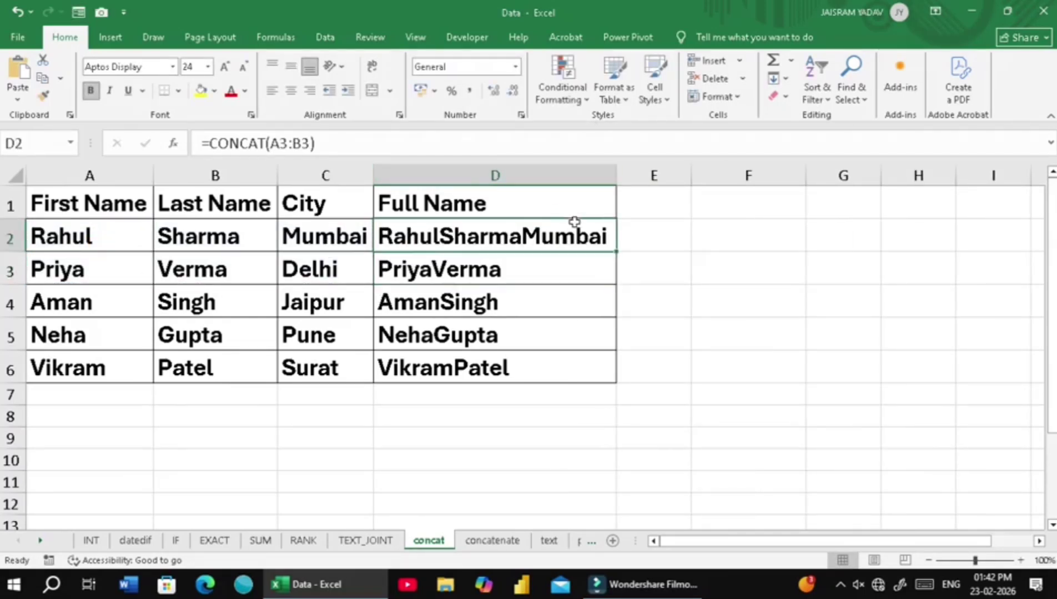
pyautogui.doubleClick(615, 251)
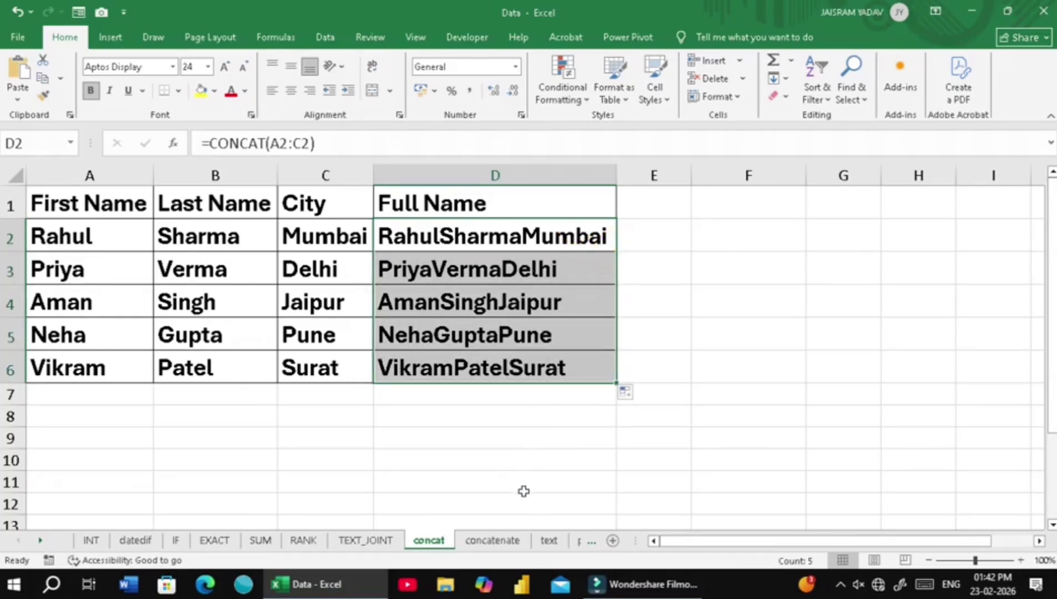
# - Open the concatenate sheet and widen its Concatenate column
pyautogui.click(491, 541)
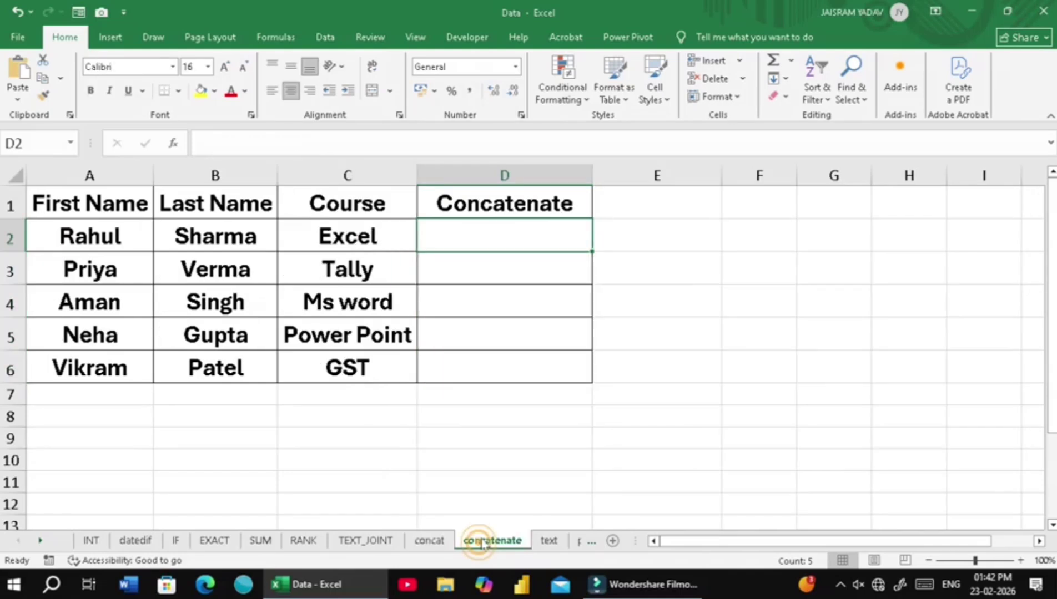
pyautogui.moveTo(591, 176); pyautogui.dragTo(654, 176)
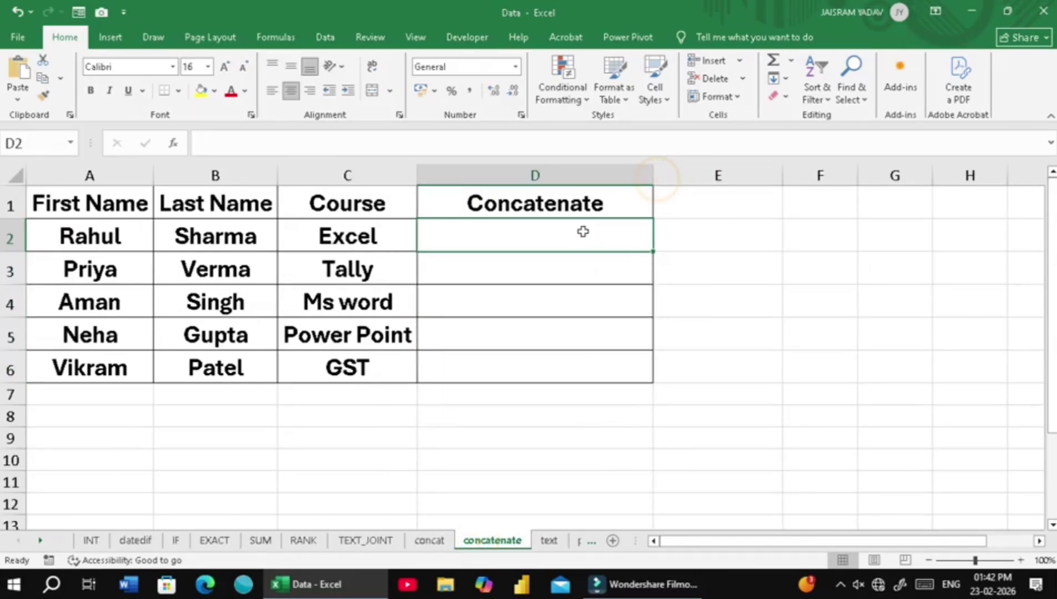
# - Enter =CONCATENATE(A2,B2) in D2 under Concatenate and fill it down to D6
pyautogui.click(582, 232)
pyautogui.write('=')
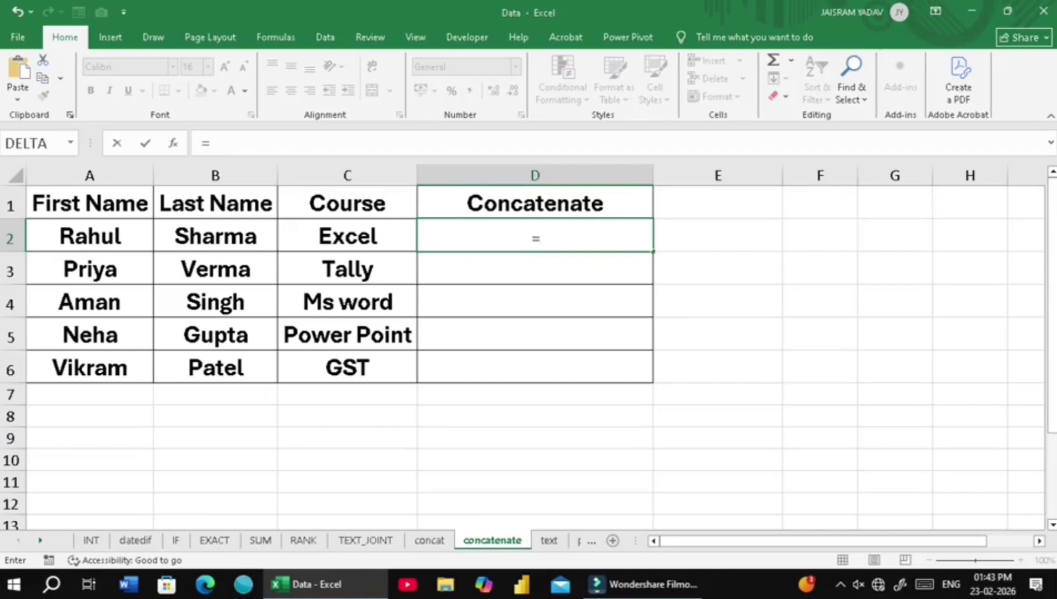
pyautogui.write('CONCA')
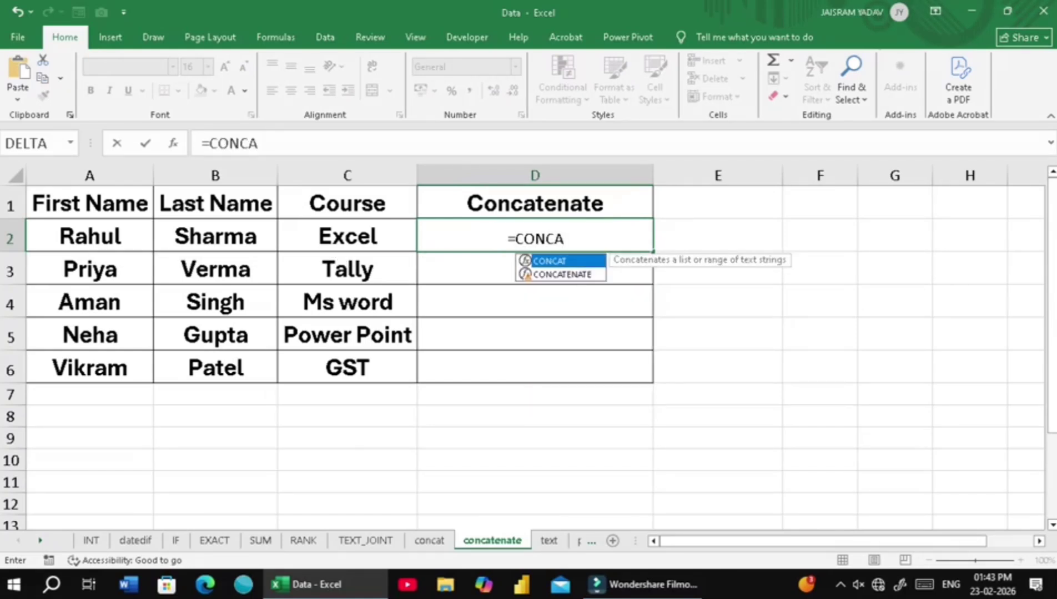
pyautogui.press('Down')
pyautogui.press('Tab')
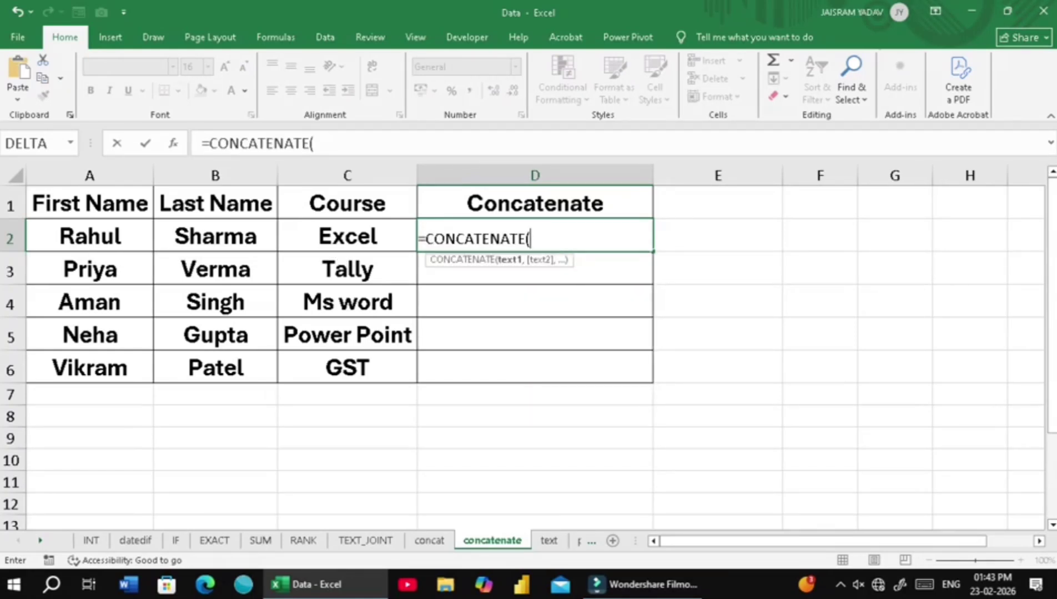
pyautogui.click(134, 232)
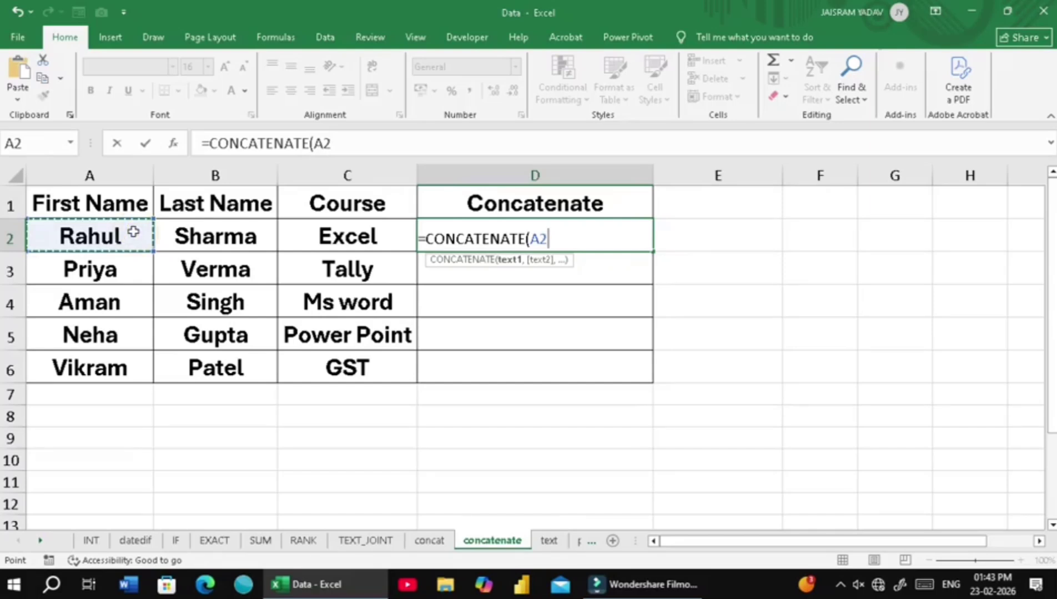
pyautogui.write(',')
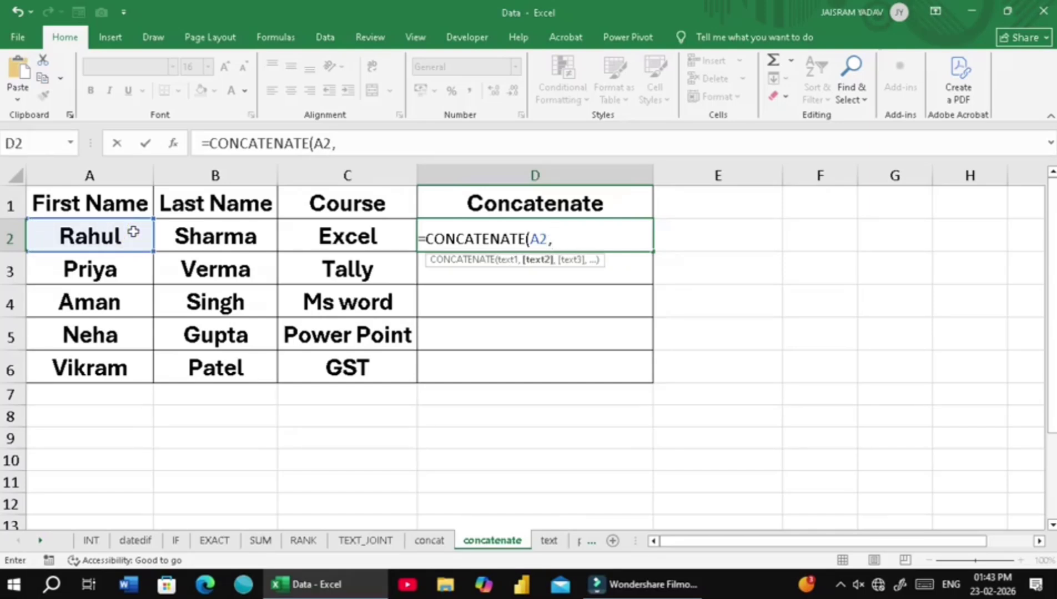
pyautogui.click(244, 233)
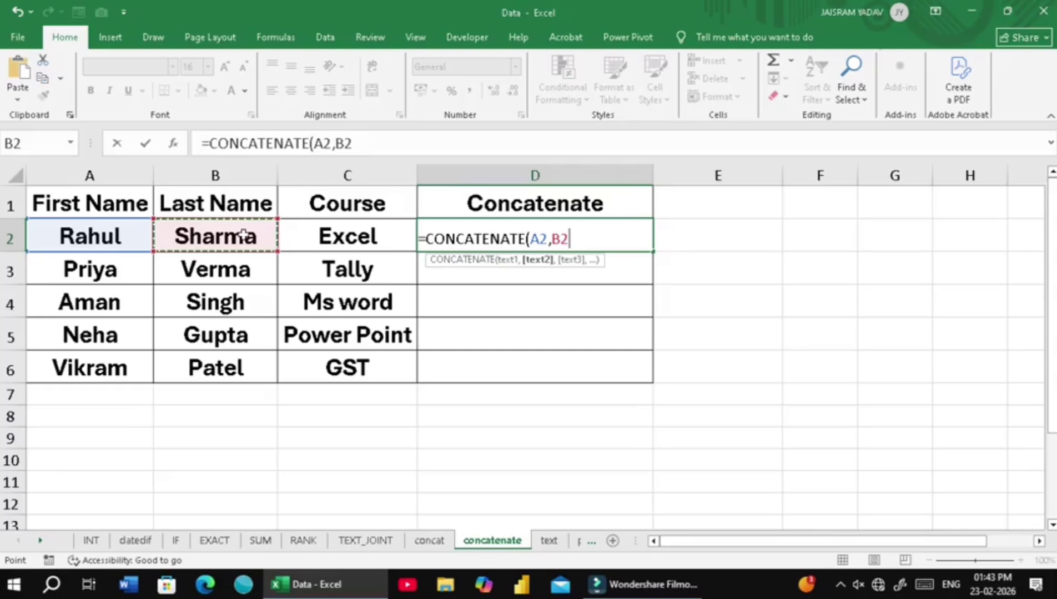
pyautogui.press('Return')
pyautogui.click(497, 235)
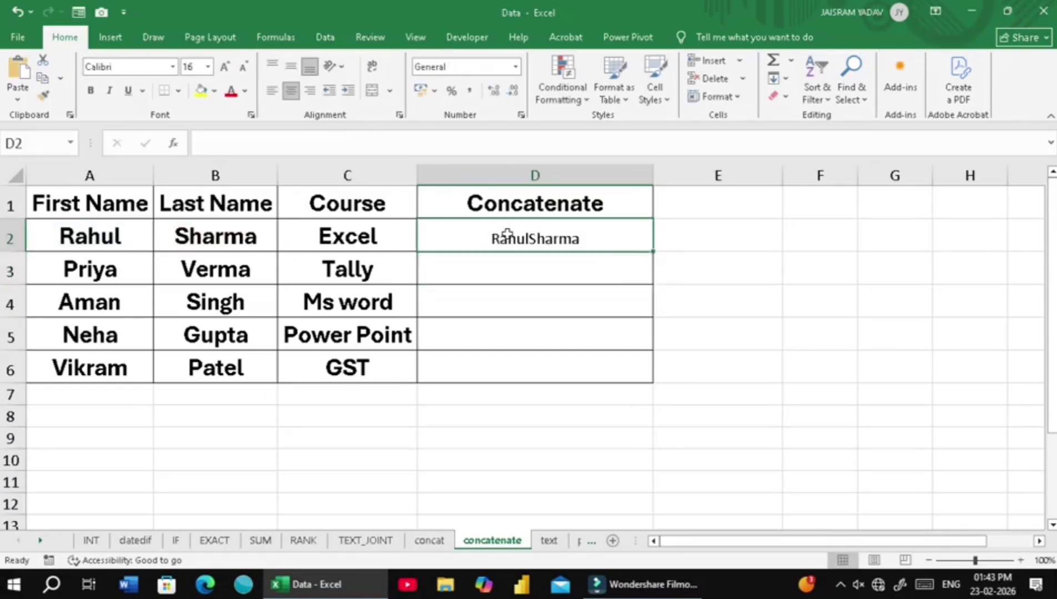
pyautogui.doubleClick(653, 254)
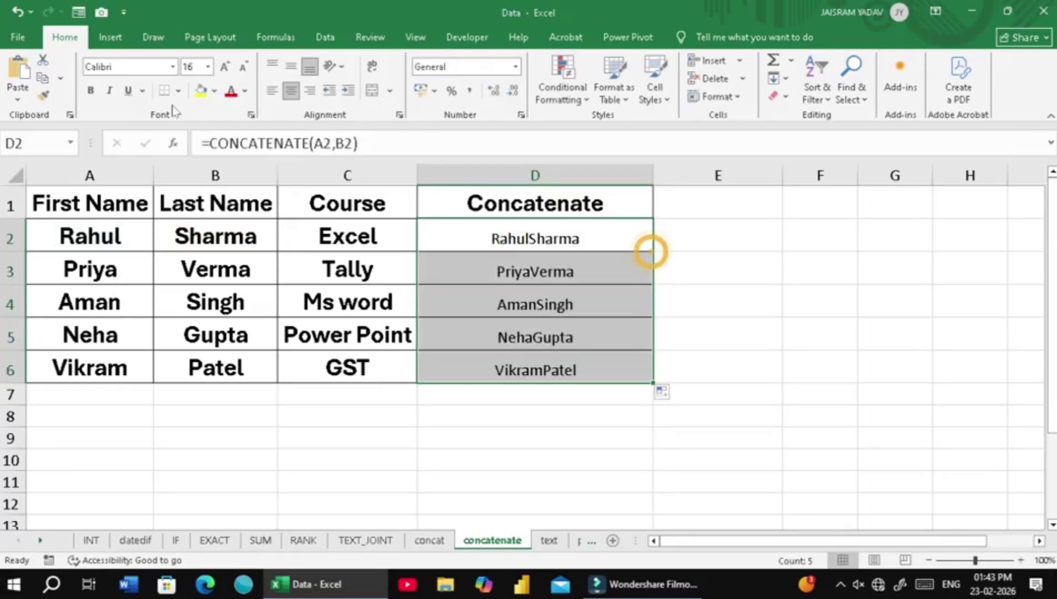
# - Make the joined names in D2:D6 bold and increase their font size to 22
pyautogui.click(89, 90)
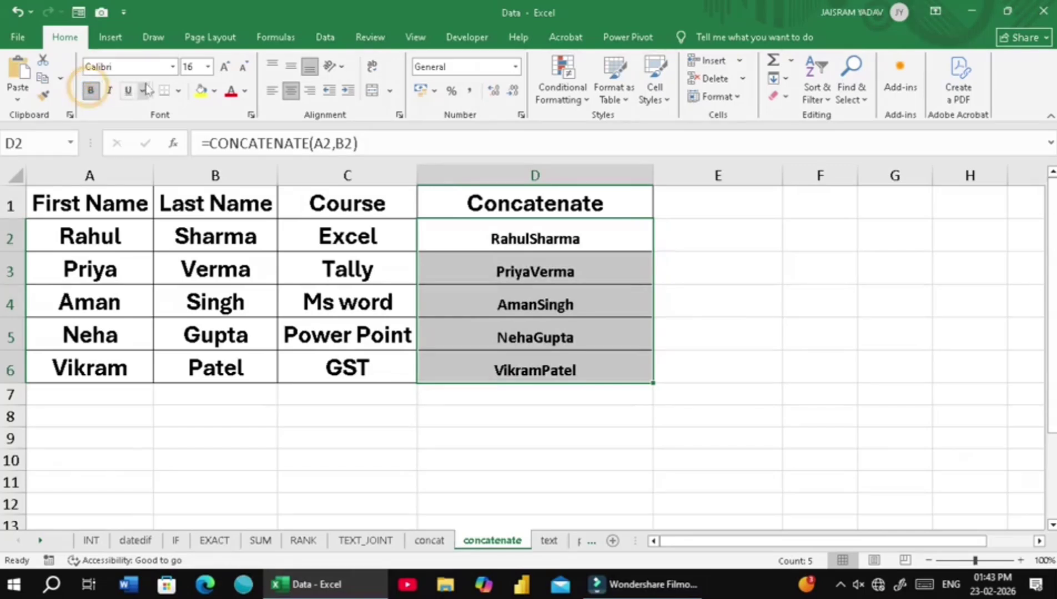
pyautogui.click(223, 67)
pyautogui.click(223, 67)
pyautogui.click(224, 67)
pyautogui.click(223, 67)
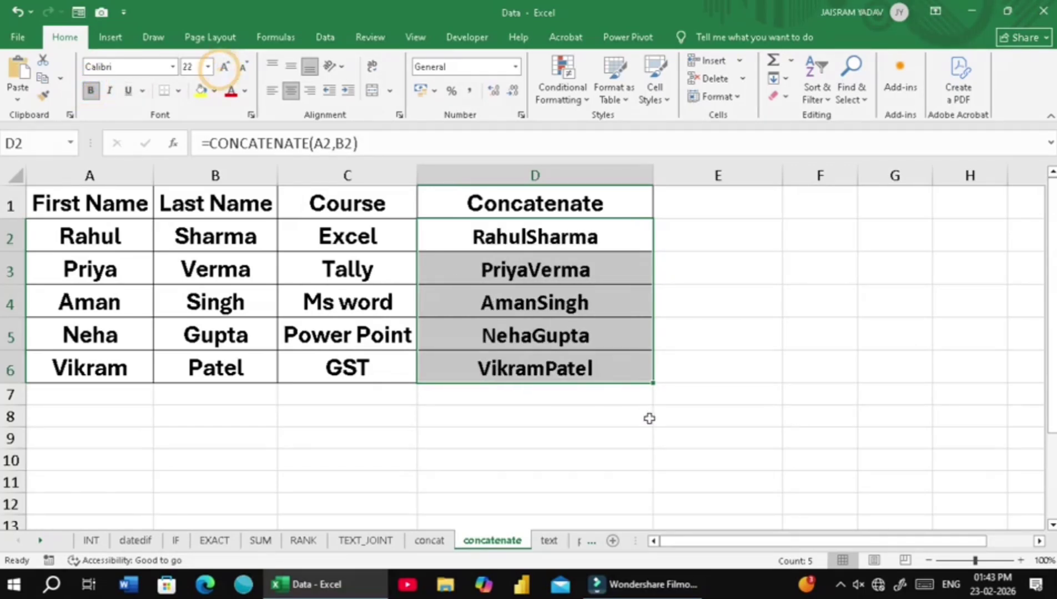
# - Compare the CONCAT formula and results on the concat sheet with those on the concatenate sheet
pyautogui.click(429, 541)
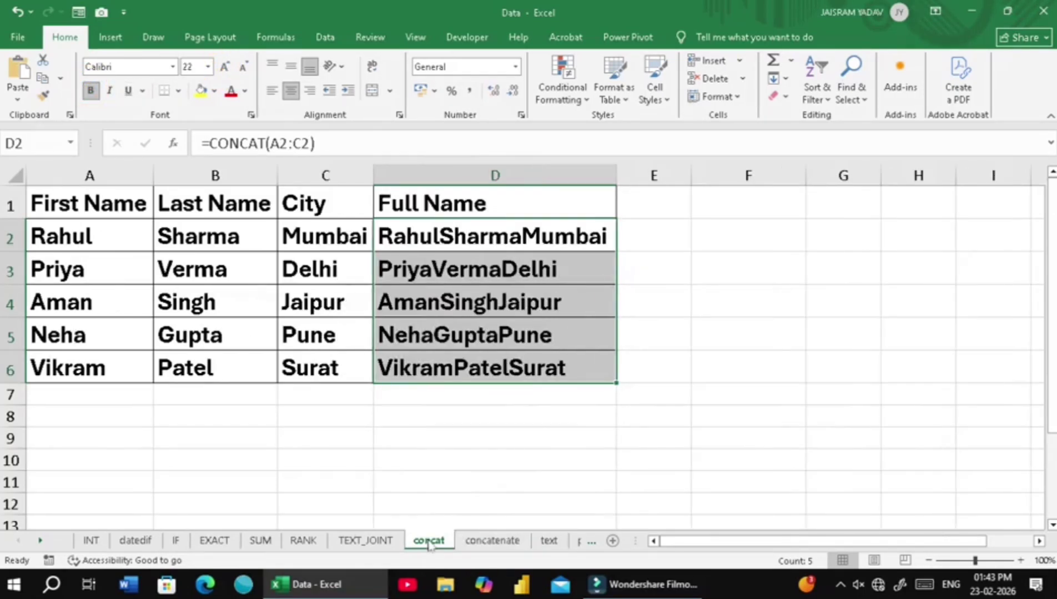
pyautogui.click(492, 541)
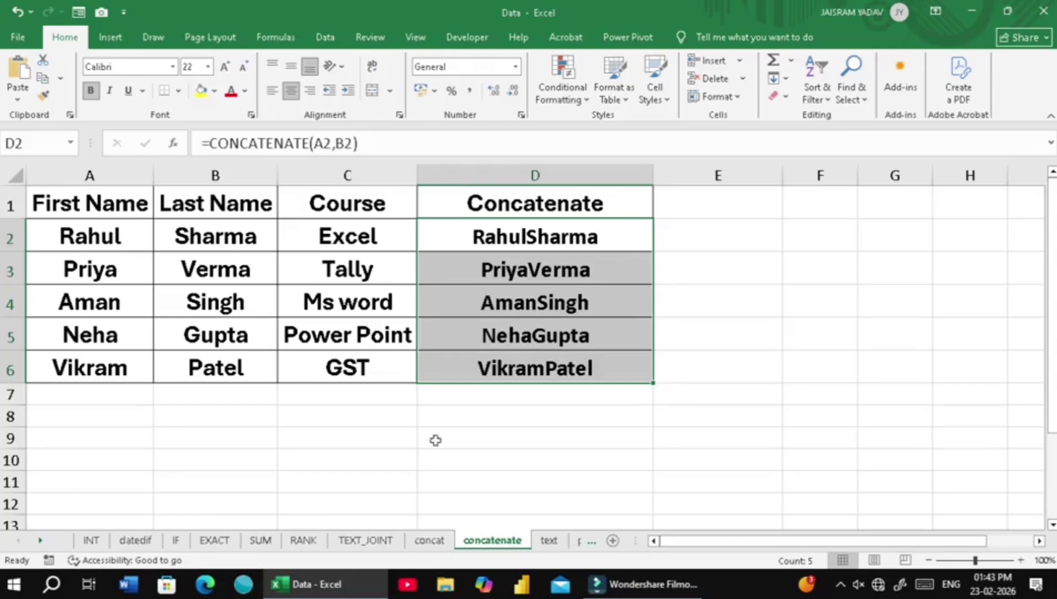
pyautogui.click(436, 541)
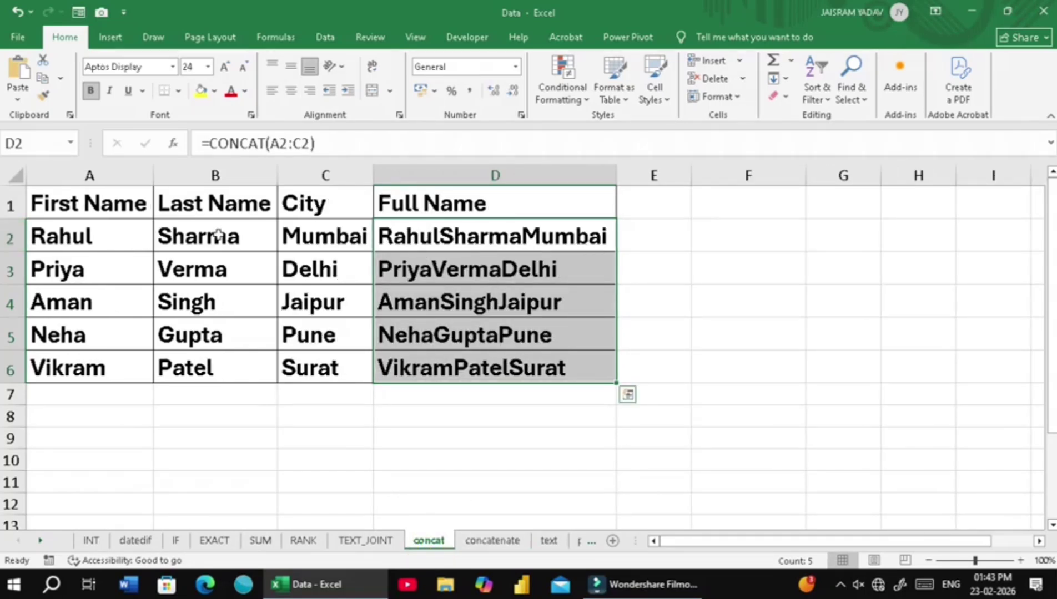
pyautogui.click(492, 541)
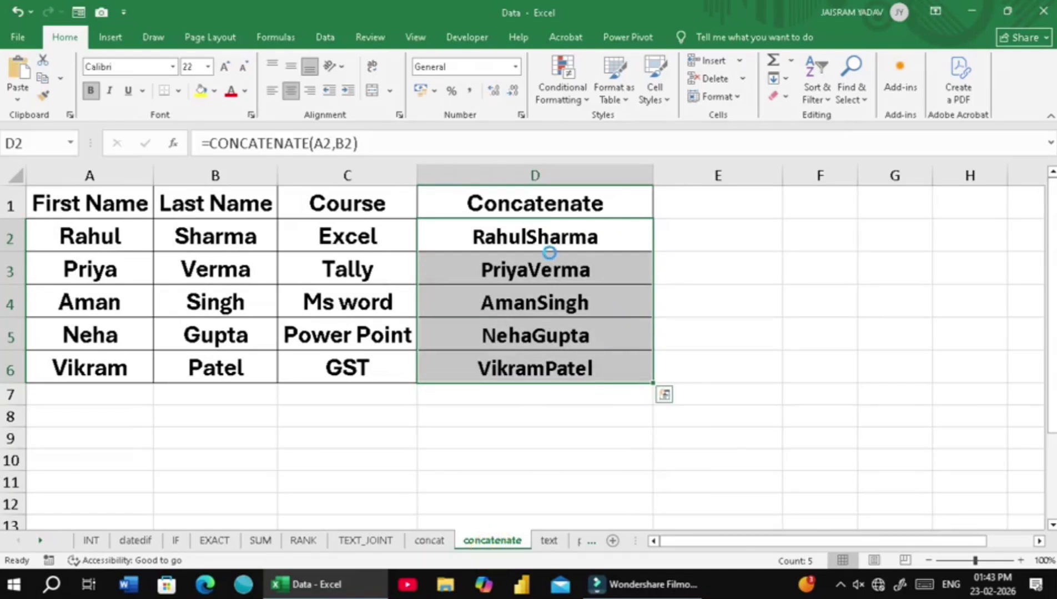
# - Replace the joined names in D2:D6 with a trial CONCATENATE over the range A2:C2 in D2, and clear it again
pyautogui.press('Delete')
pyautogui.write('=CO')
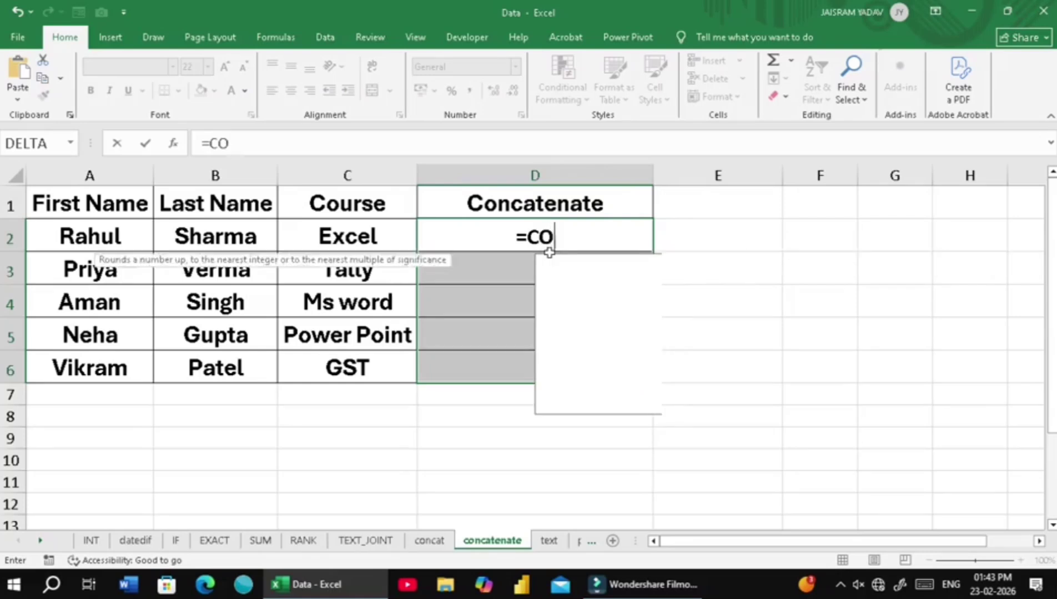
pyautogui.write('NCA')
pyautogui.press('Down')
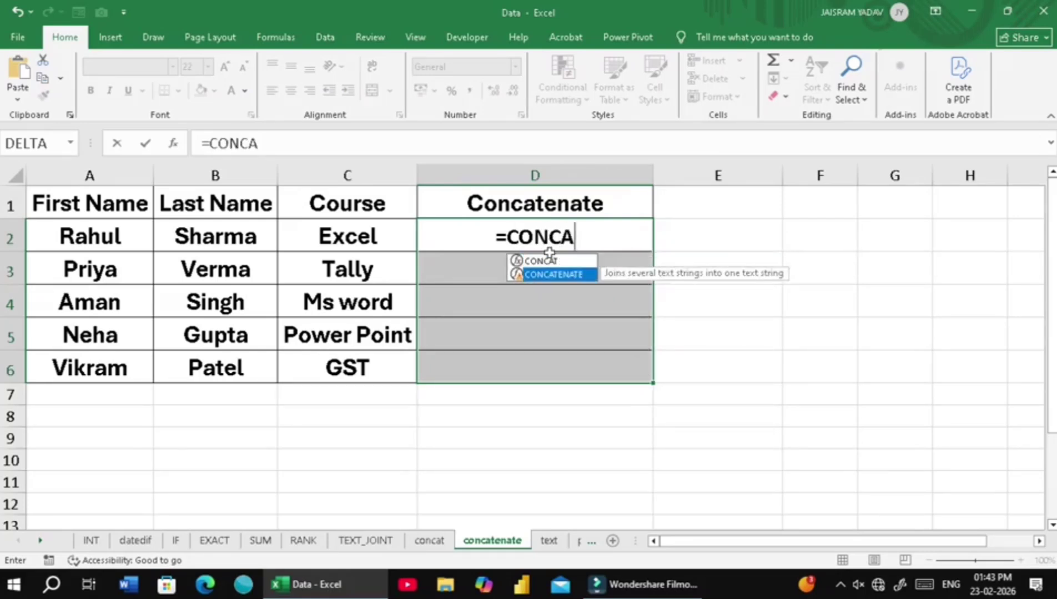
pyautogui.press('Tab')
pyautogui.moveTo(111, 249); pyautogui.dragTo(343, 238)
pyautogui.press('Return')
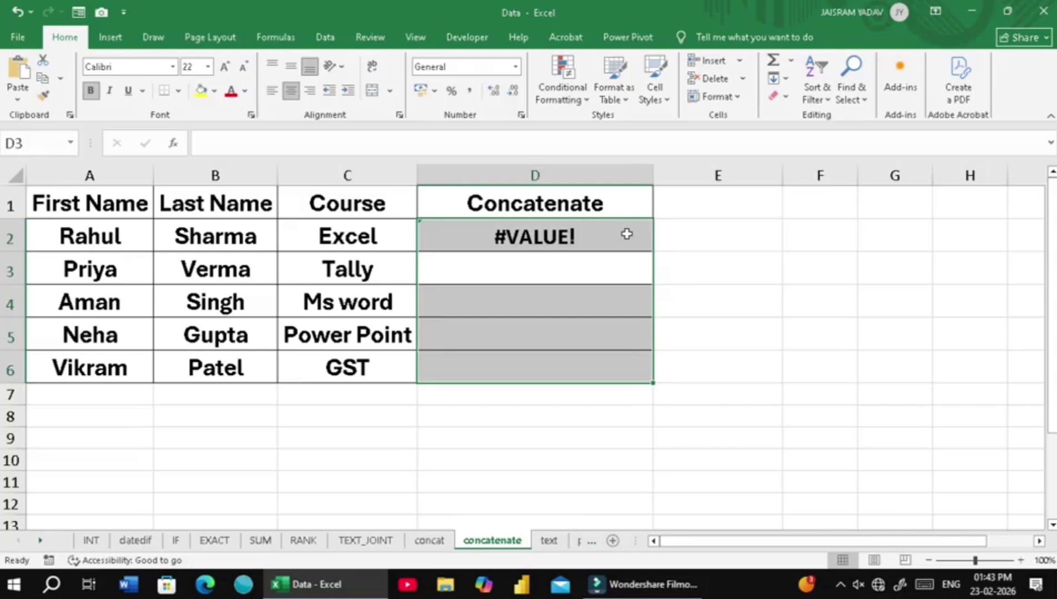
pyautogui.press('Delete')
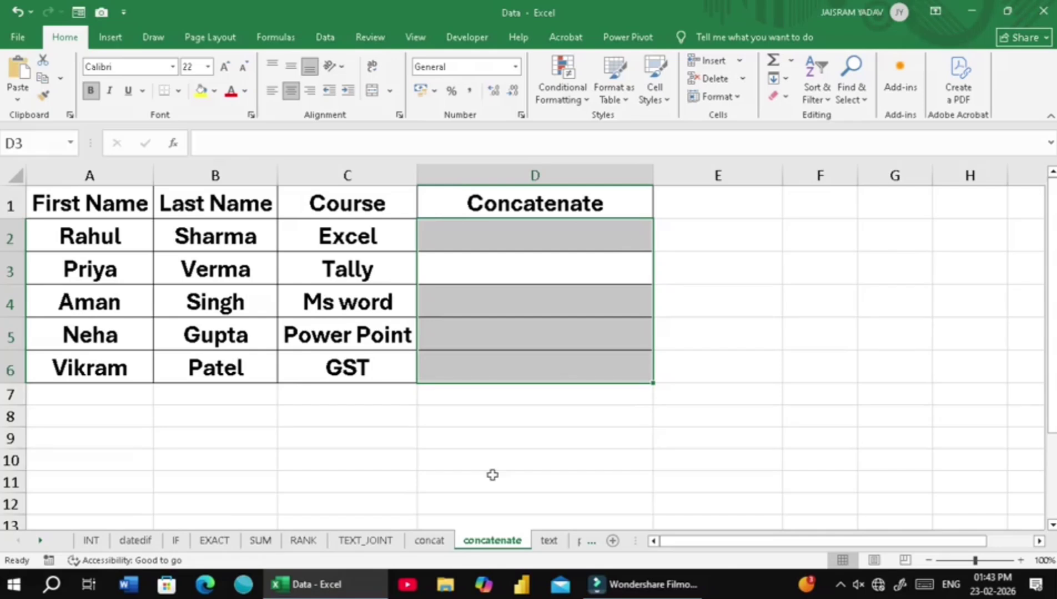
# - Review the TEXTJOIN results on the TEXT_JOINT sheet and the concat sheet, and return to the concatenate sheet
pyautogui.click(365, 541)
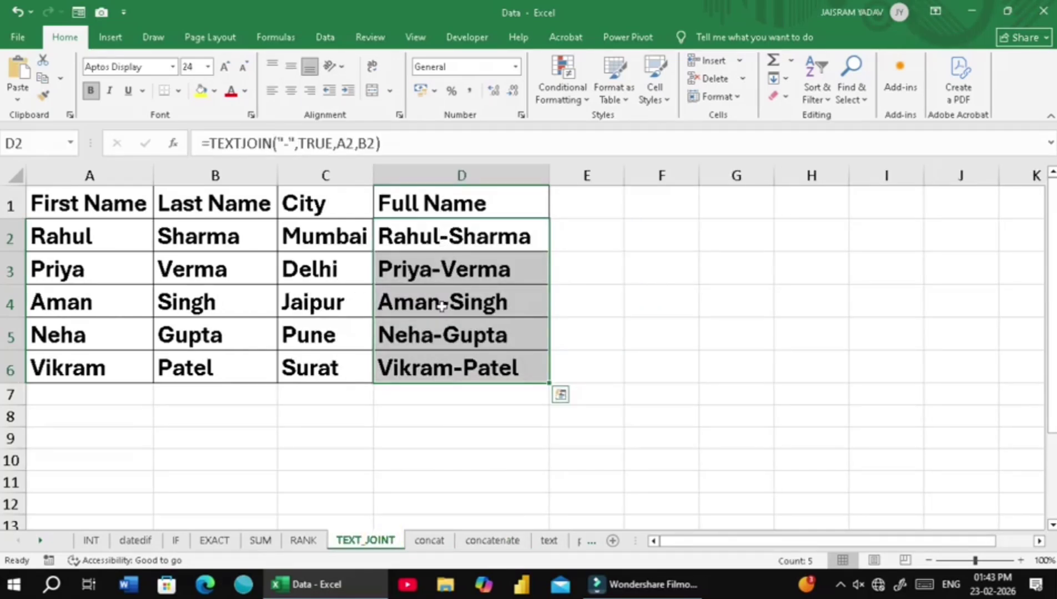
pyautogui.click(429, 540)
pyautogui.click(479, 542)
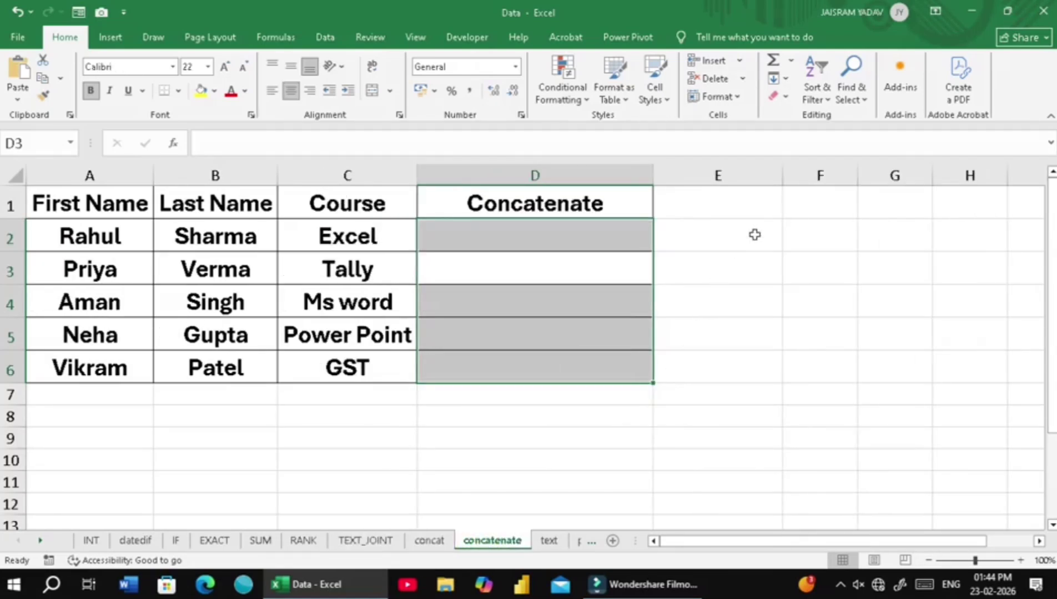
# - Widen column E and enter =A2&"-"&B2 in E2 to join the first and last names with a hyphen
pyautogui.moveTo(783, 175); pyautogui.dragTo(822, 175)
pyautogui.click(750, 216)
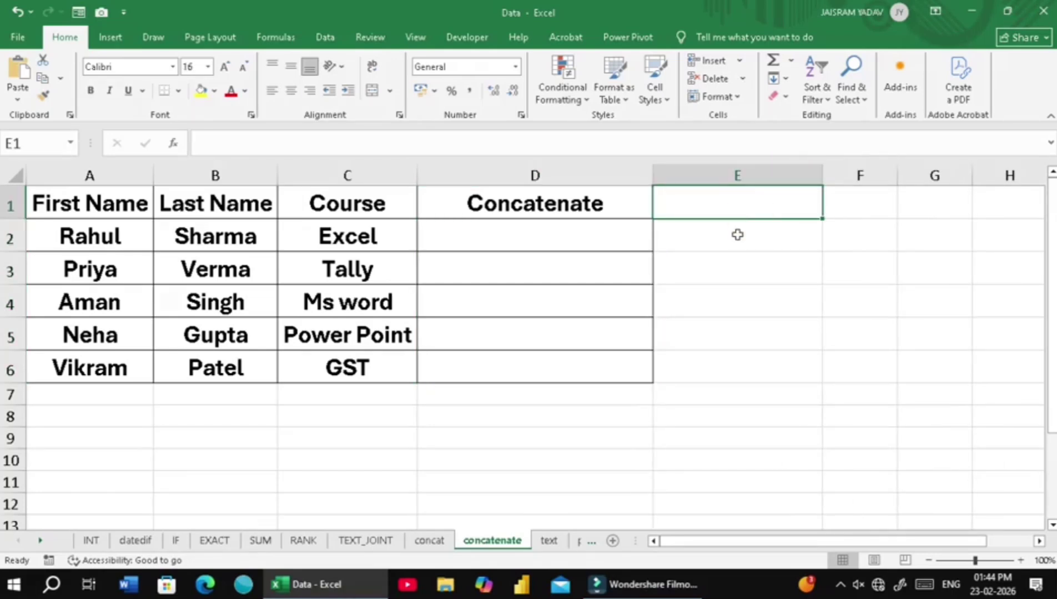
pyautogui.click(736, 235)
pyautogui.write('=')
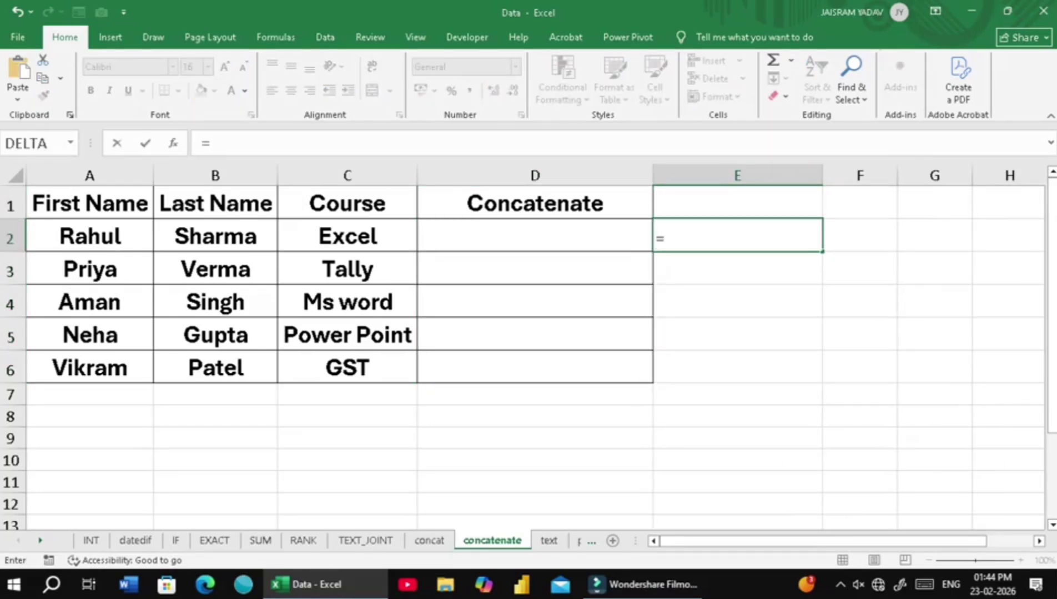
pyautogui.press('Left')
pyautogui.press('Left')
pyautogui.press('Left')
pyautogui.press('Left')
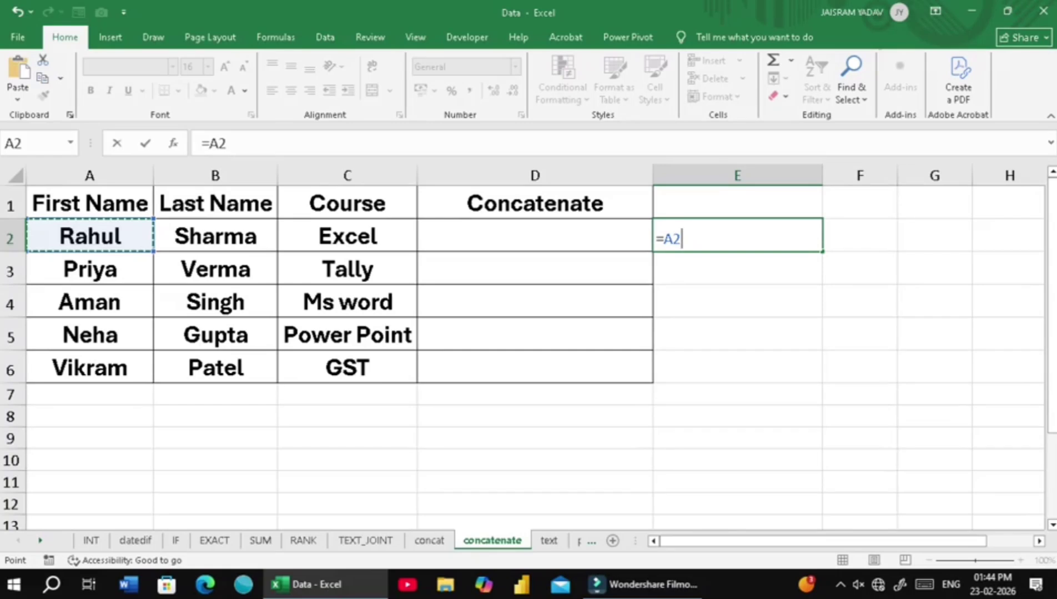
pyautogui.write('&')
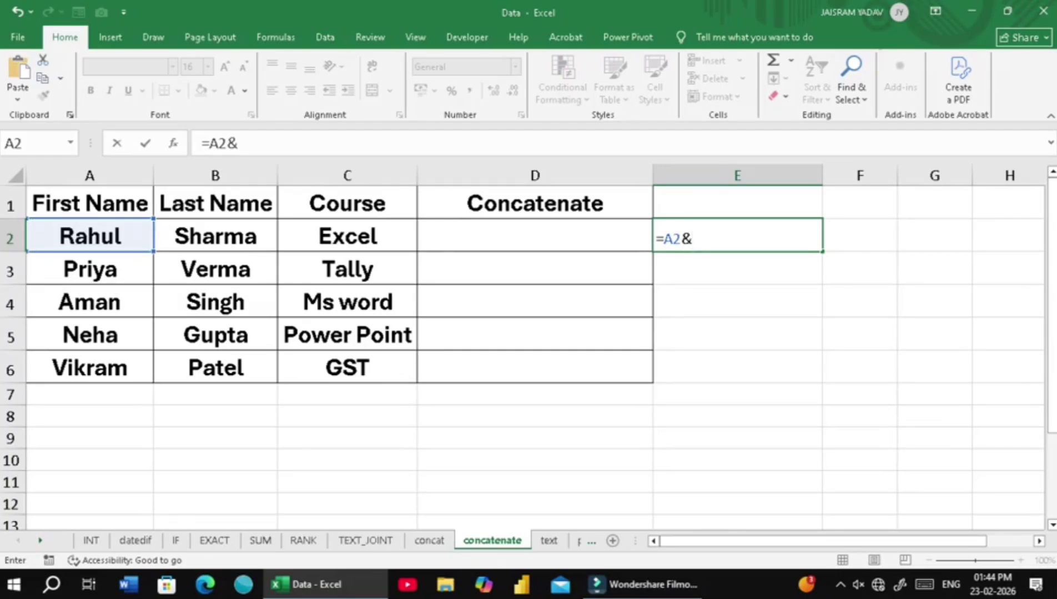
pyautogui.write('"')
pyautogui.write('-"&')
pyautogui.click(231, 233)
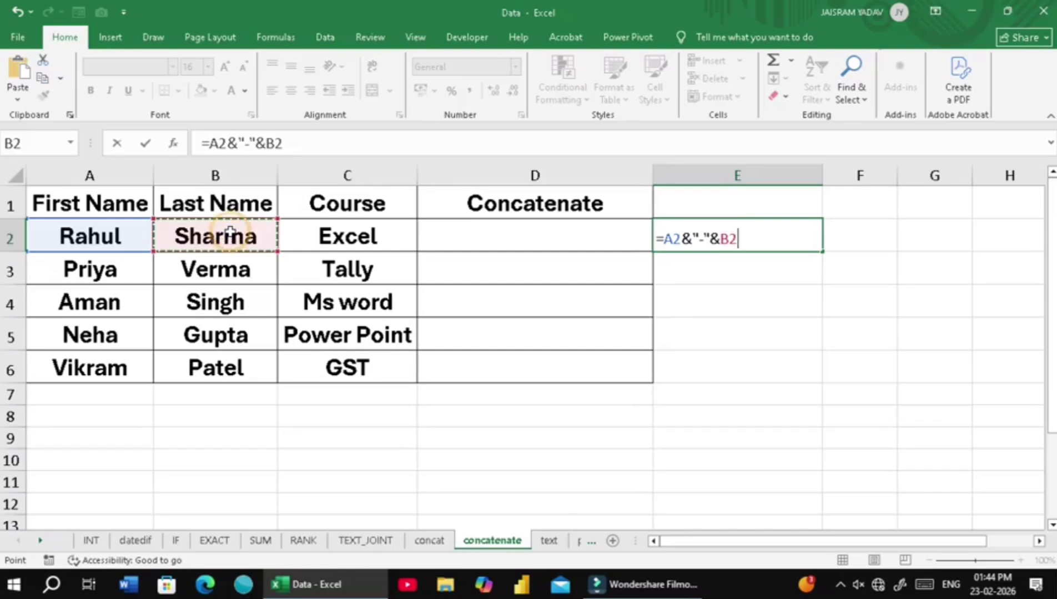
pyautogui.press('Return')
# - Fill the hyphen formula down to E6 and make E2:E6 bold at font size 22
pyautogui.click(681, 238)
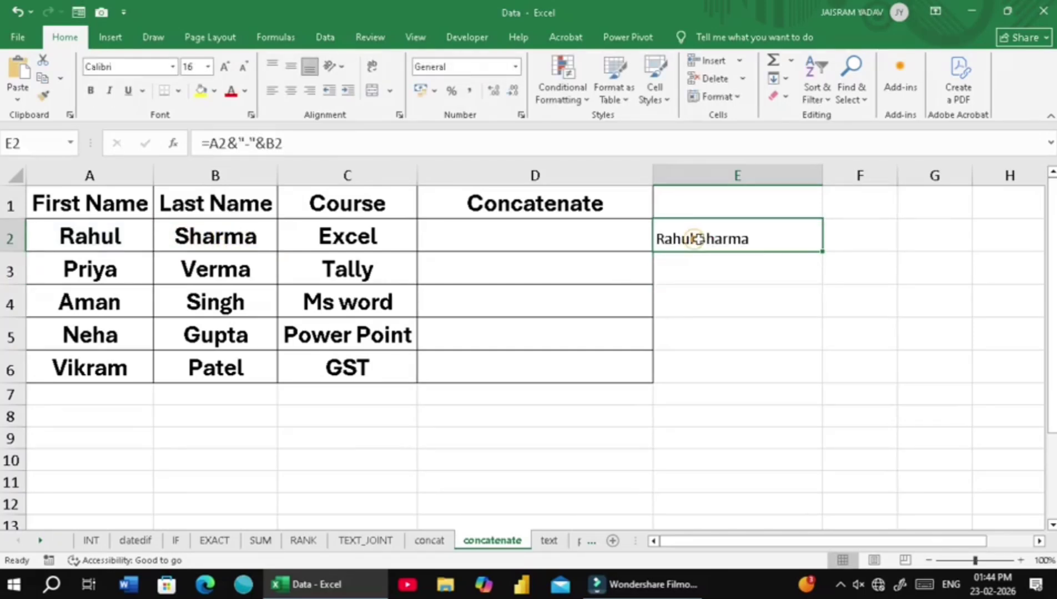
pyautogui.doubleClick(824, 250)
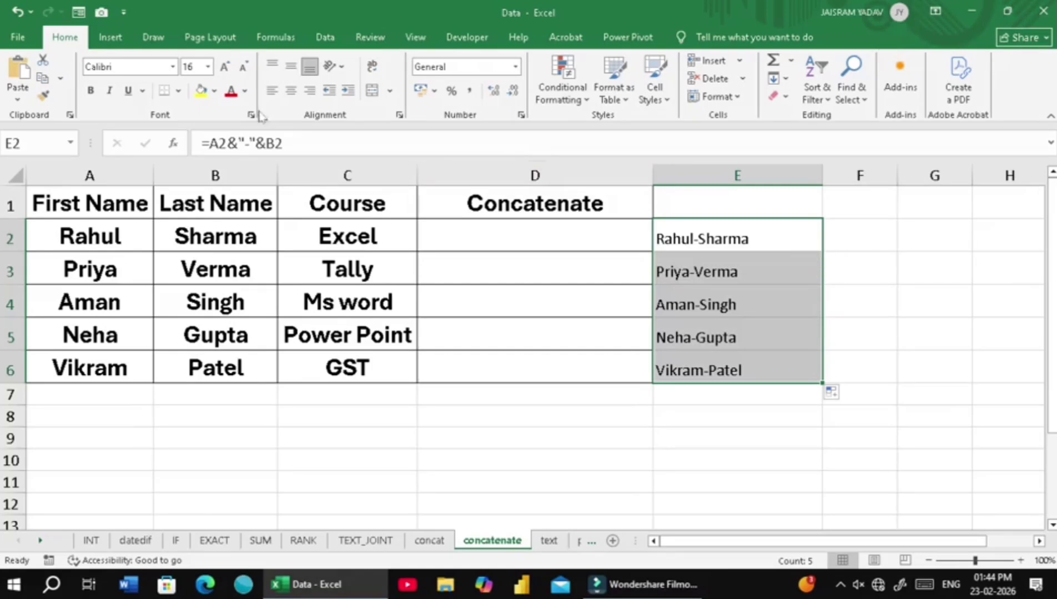
pyautogui.click(91, 90)
pyautogui.click(225, 67)
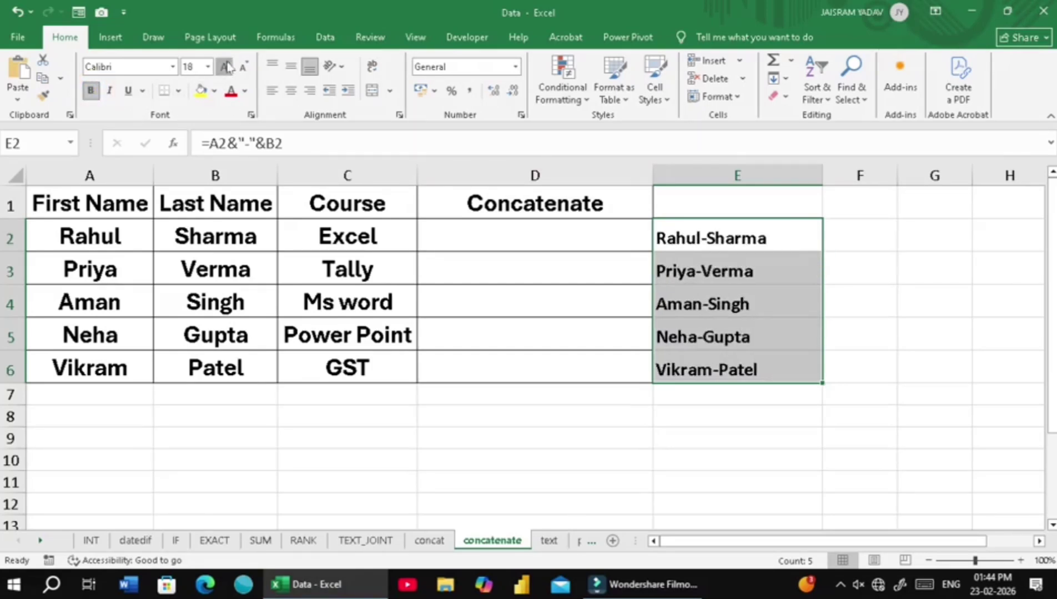
pyautogui.click(225, 67)
pyautogui.click(225, 67)
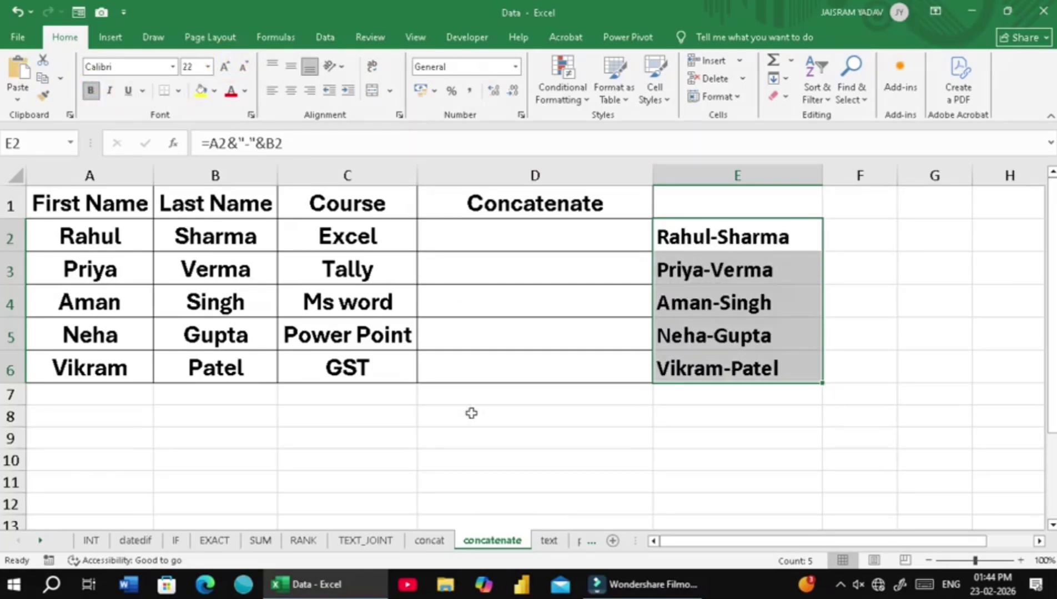
# - Open the text sheet and examine the dates in A2:A7 beside the empty Text column
pyautogui.click(549, 541)
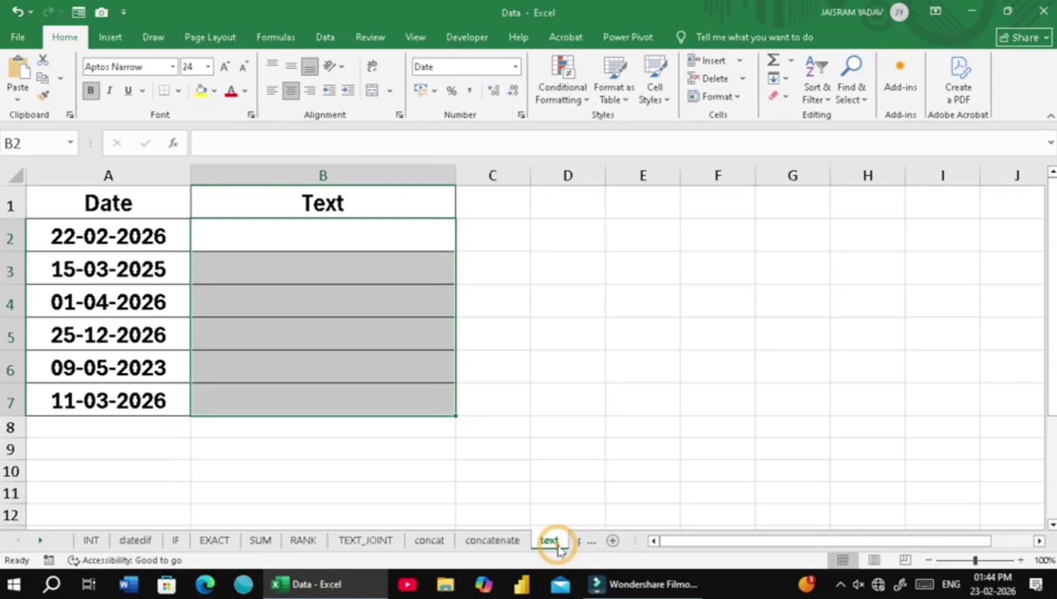
pyautogui.moveTo(99, 231); pyautogui.dragTo(98, 400)
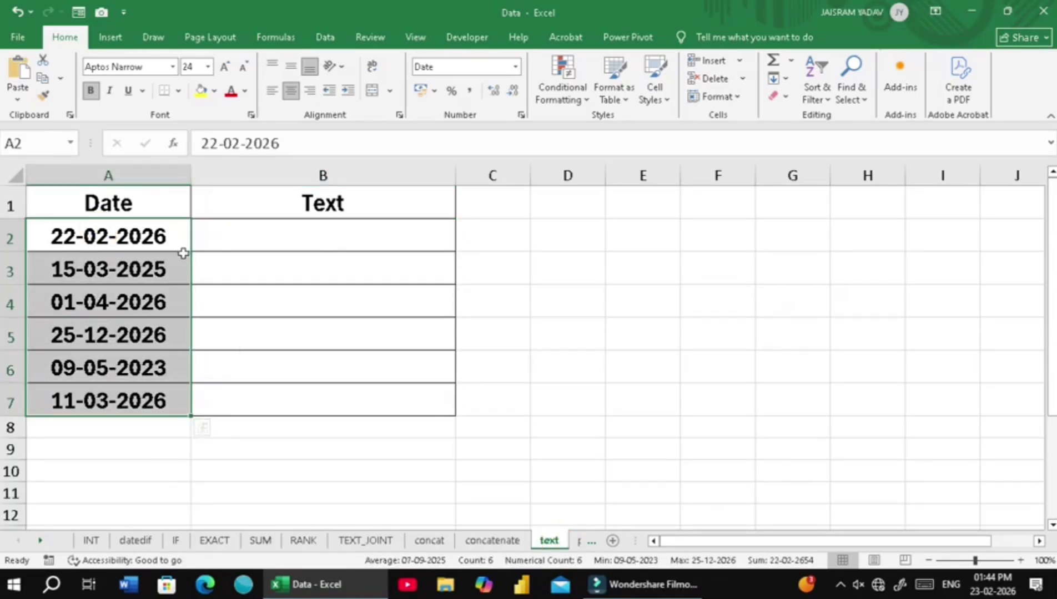
pyautogui.click(256, 256)
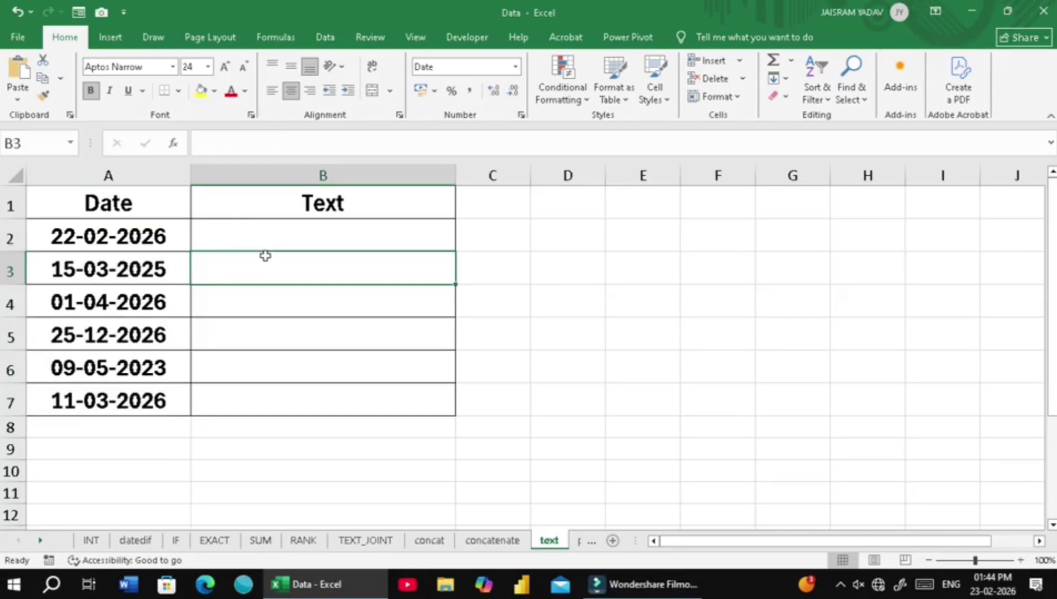
pyautogui.click(366, 238)
pyautogui.click(366, 238)
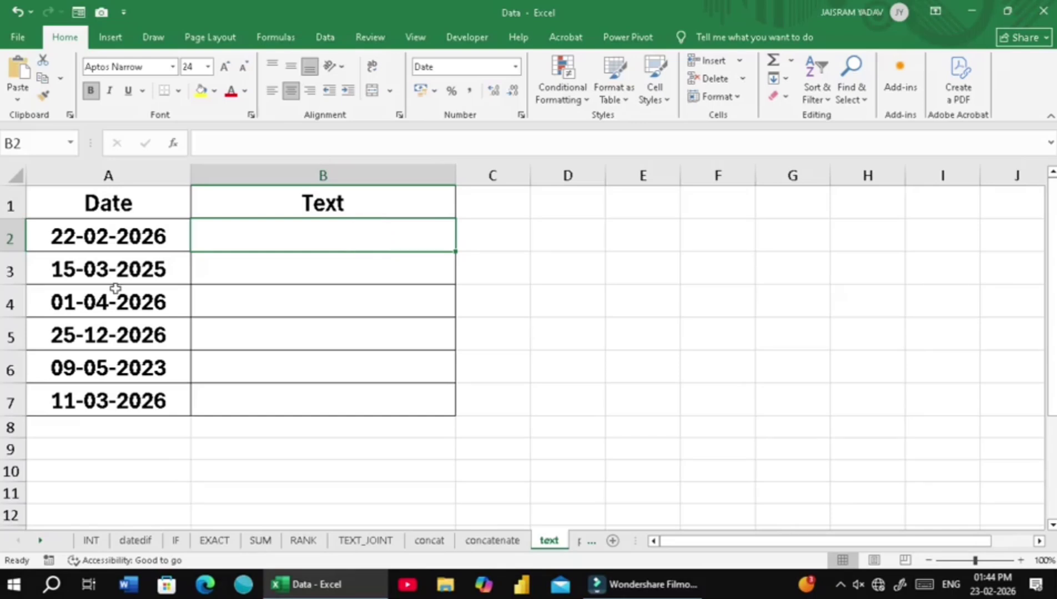
pyautogui.click(96, 239)
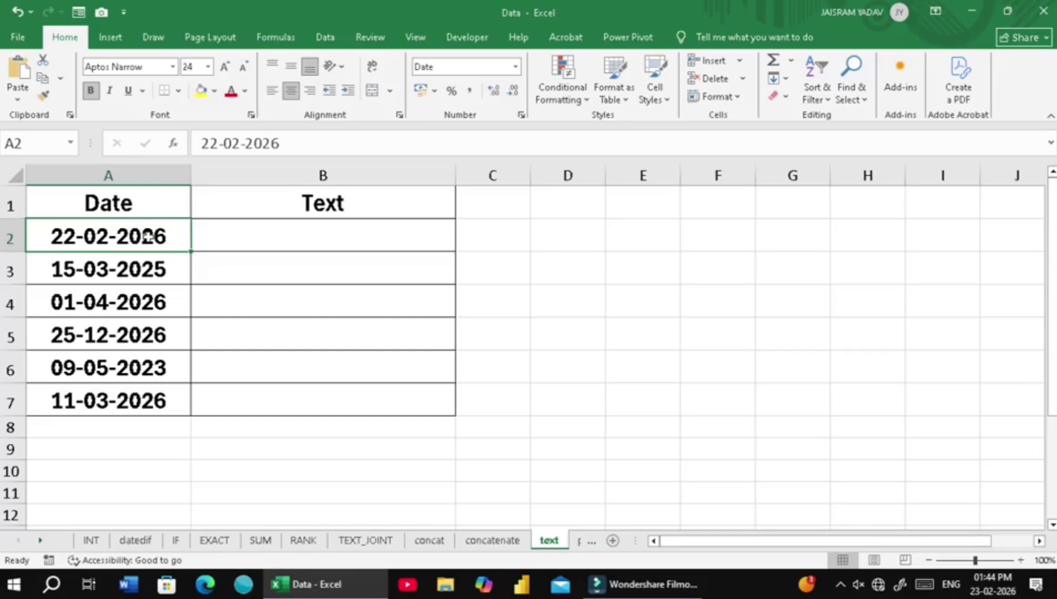
# - Enter =TEXT(A2,"YYYY-MMMM-DDDD") in B2 to write the date as year, month name and weekday
pyautogui.click(231, 238)
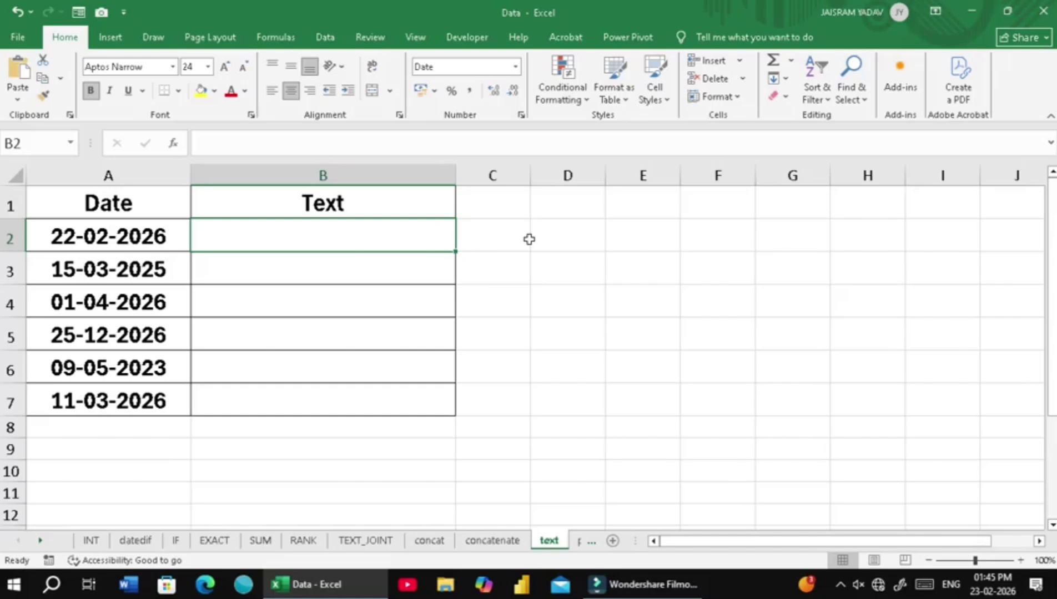
pyautogui.write('=')
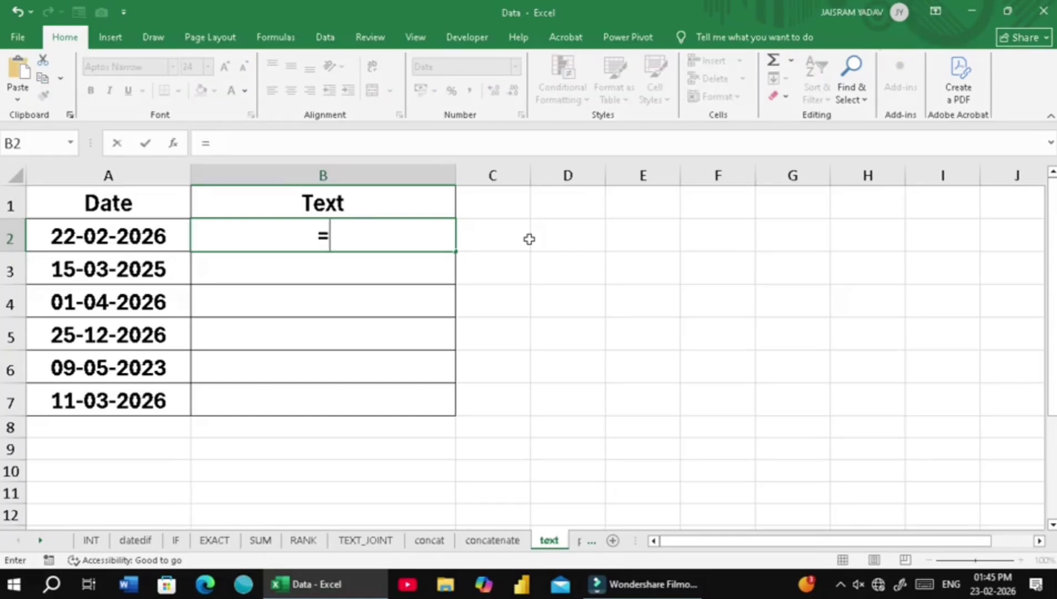
pyautogui.write('TEXT(')
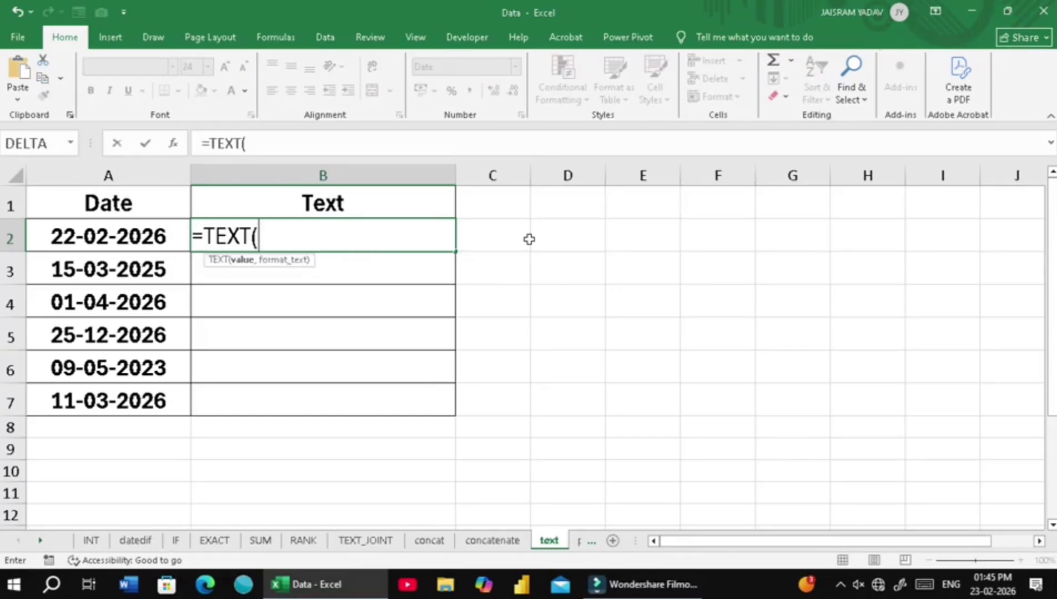
pyautogui.press('Left')
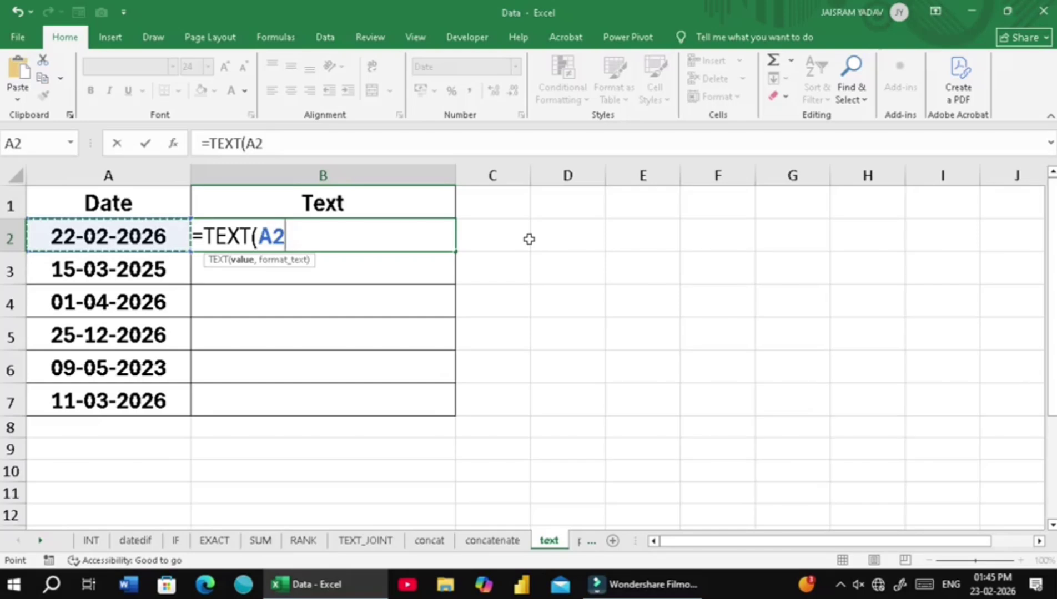
pyautogui.write(',')
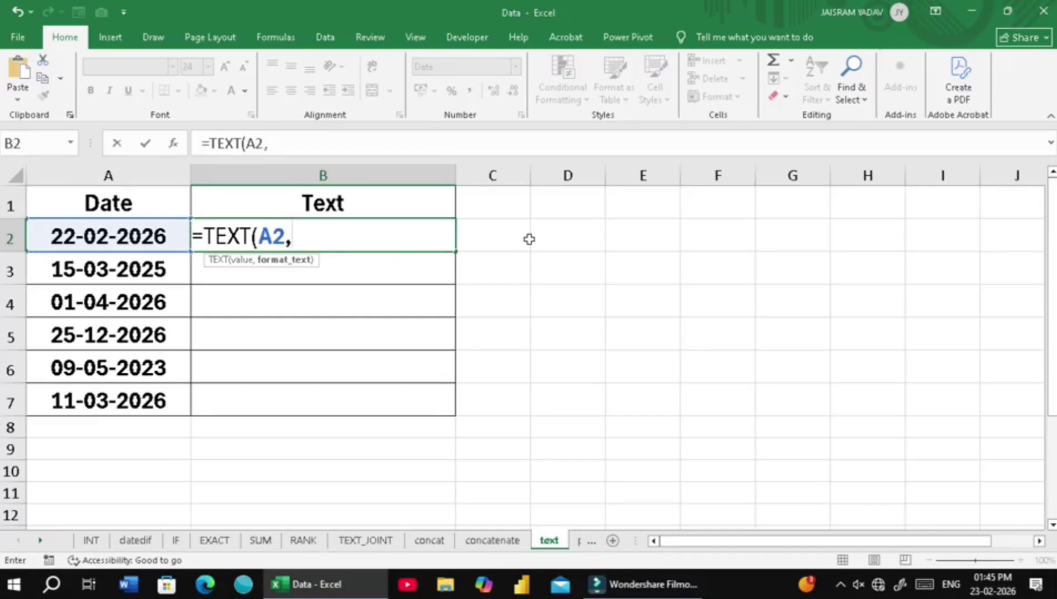
pyautogui.write('"YYYY')
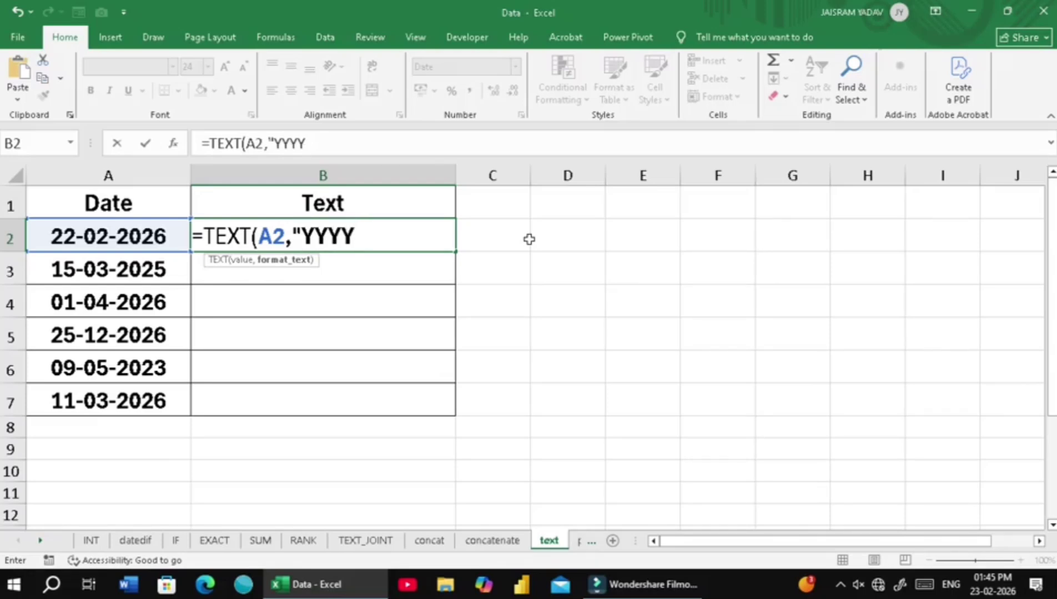
pyautogui.write('-MMM')
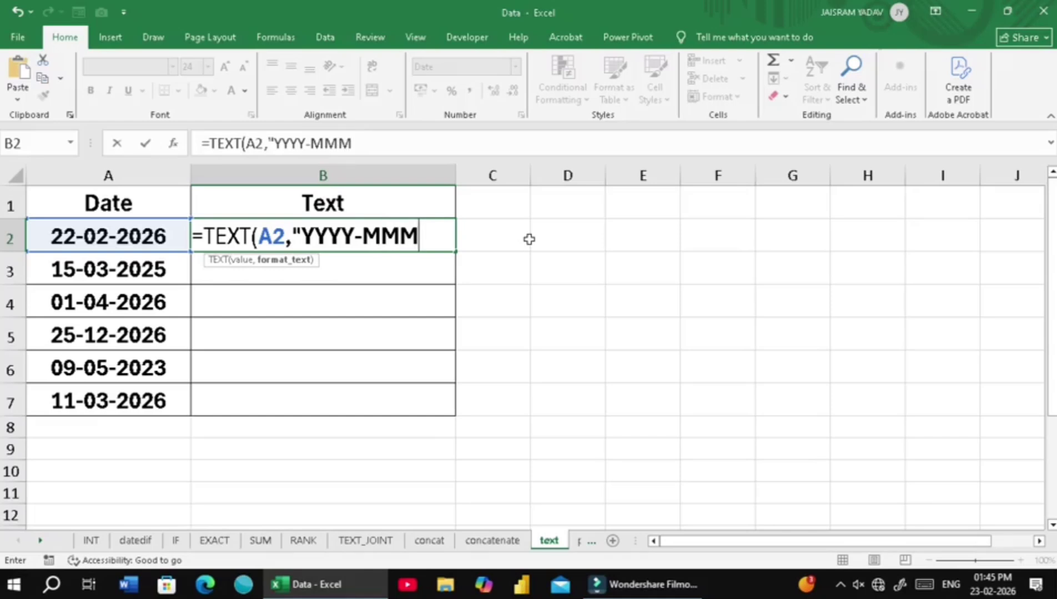
pyautogui.write('M-DDDD')
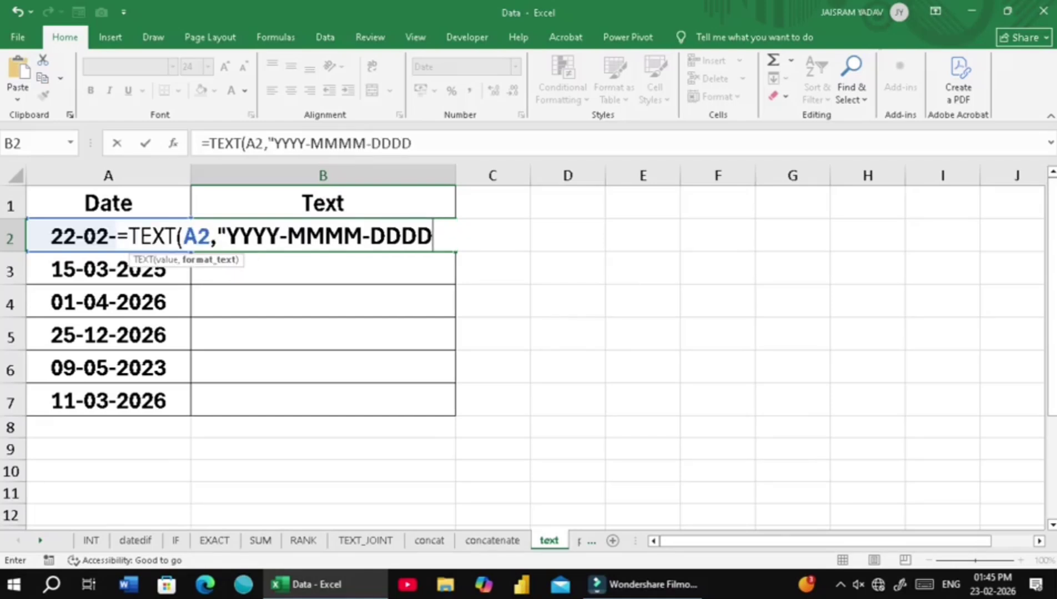
pyautogui.write('")')
pyautogui.press('Return')
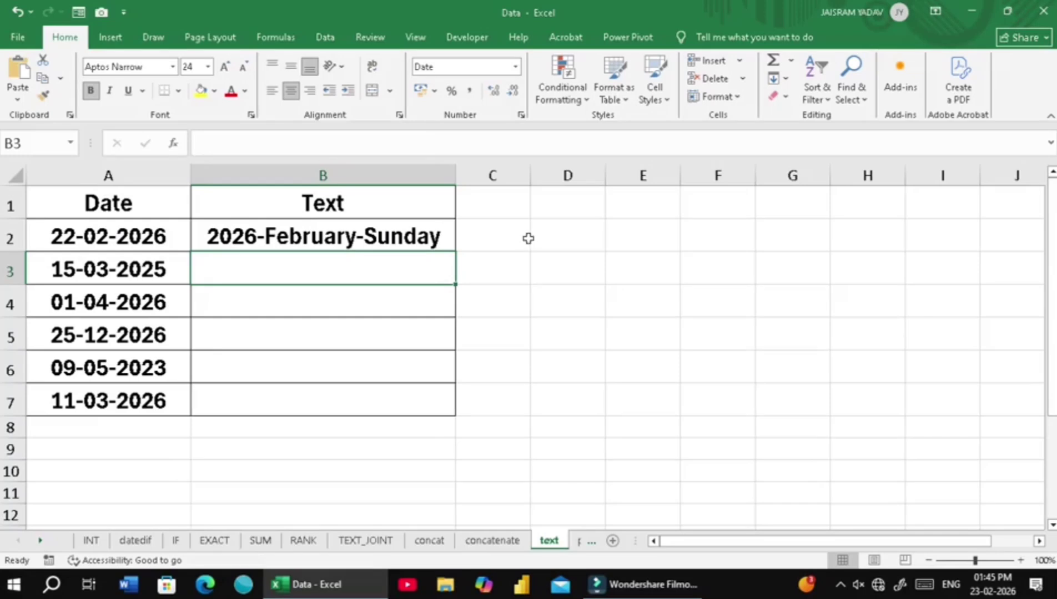
# - Fill the TEXT formula down from B2 to B7 and check the formula in B2
pyautogui.click(404, 241)
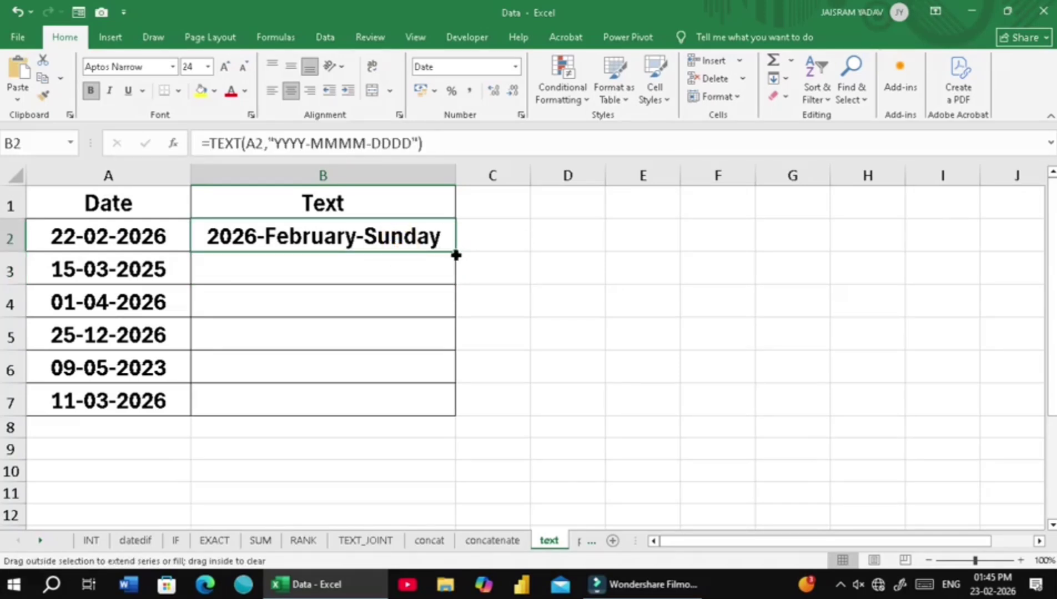
pyautogui.doubleClick(455, 255)
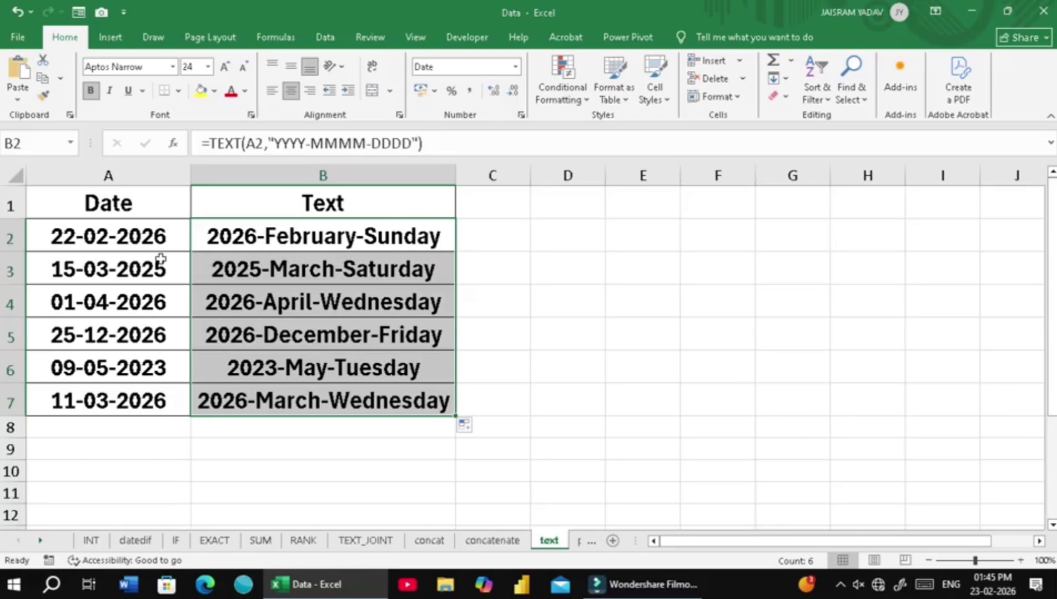
pyautogui.click(299, 232)
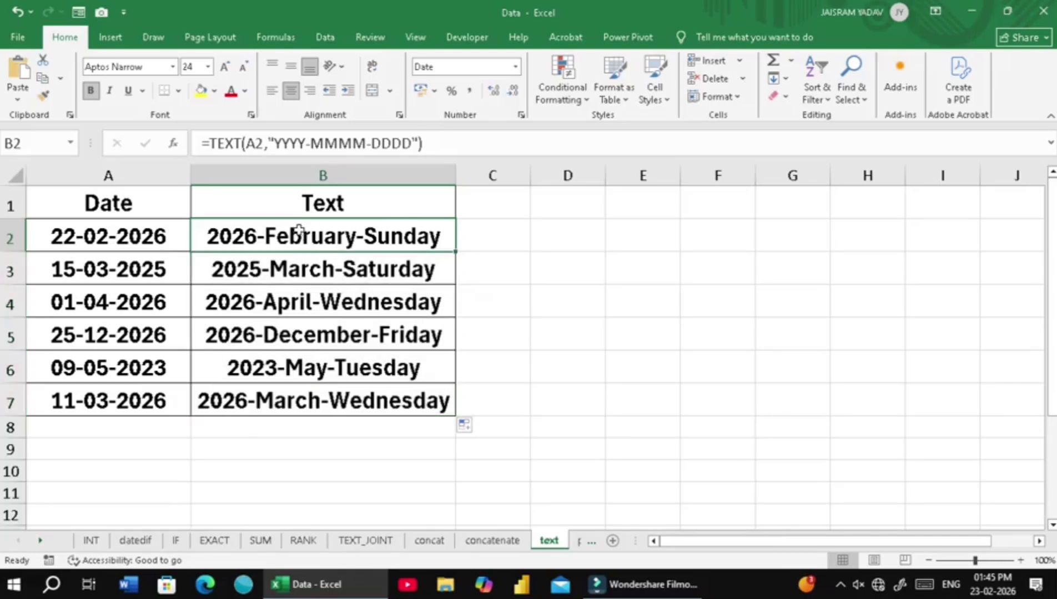
pyautogui.click(415, 238)
# - On the power sheet, widen the Result column and clear the POWER results in C2:C8
pyautogui.click(580, 546)
pyautogui.moveTo(275, 181); pyautogui.dragTo(336, 181)
pyautogui.moveTo(280, 236); pyautogui.dragTo(313, 414)
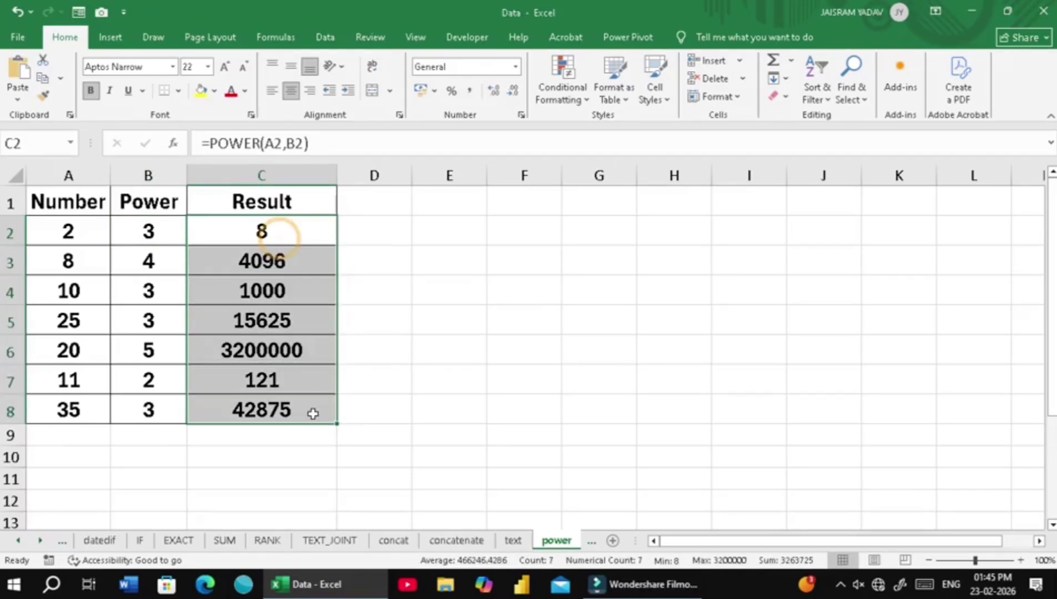
pyautogui.press('Delete')
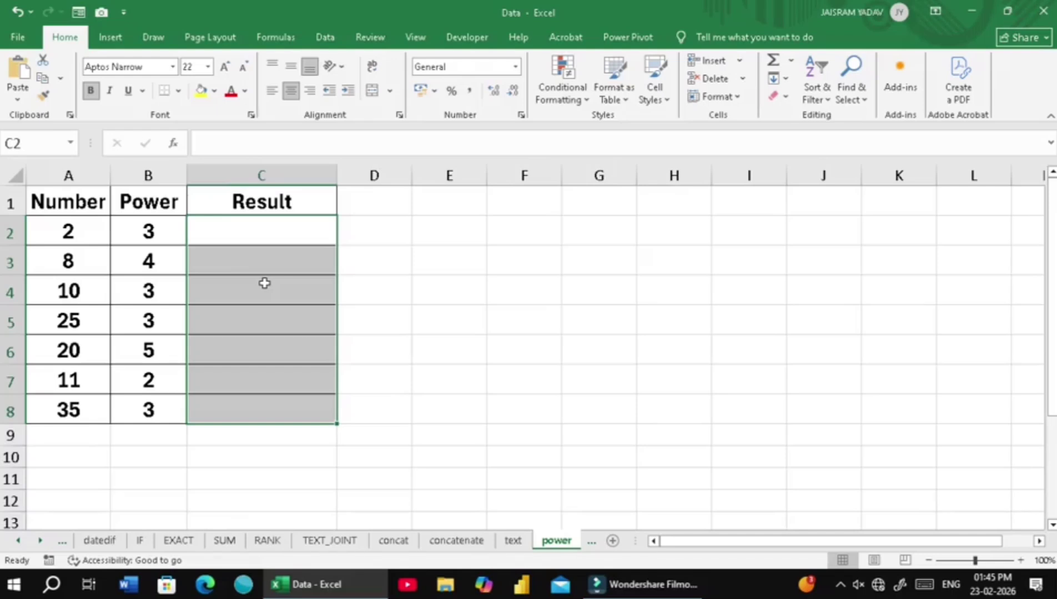
pyautogui.click(276, 239)
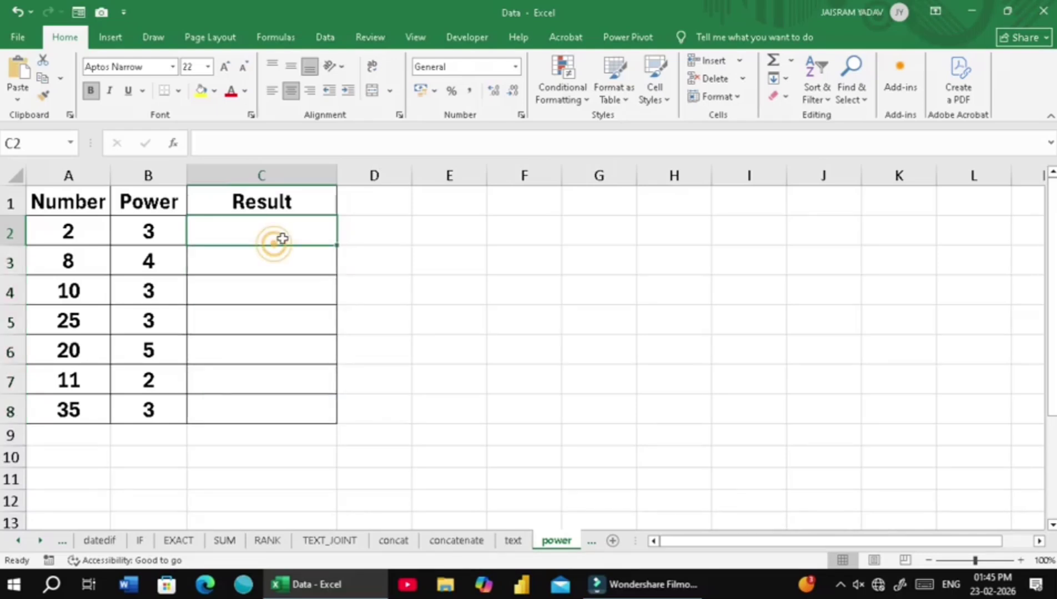
# - Enter =POWER(A2,B2) in C2 and fill the formula down to C8
pyautogui.write('=')
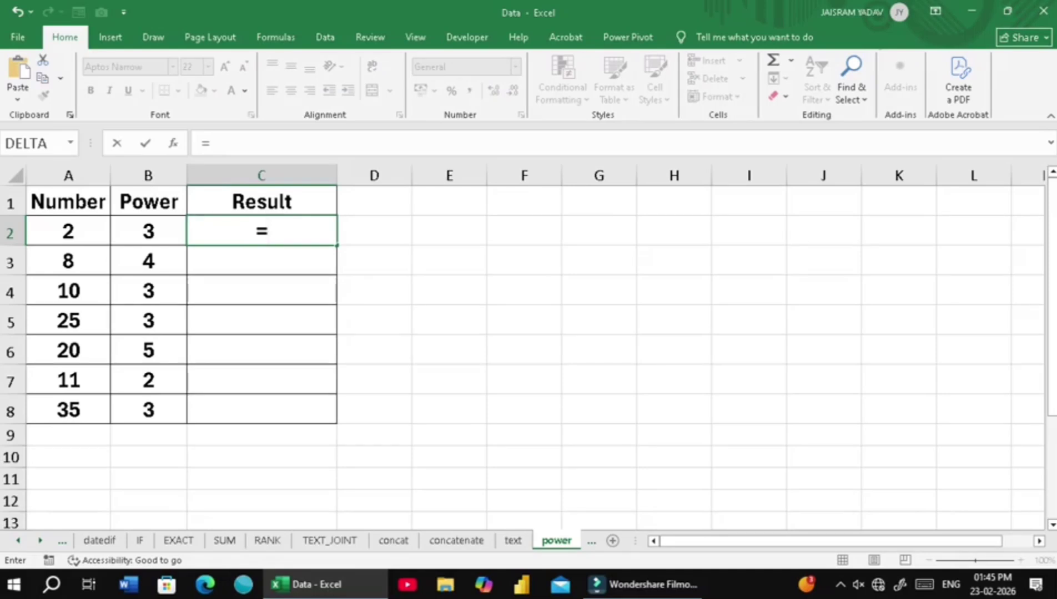
pyautogui.write('POWER(')
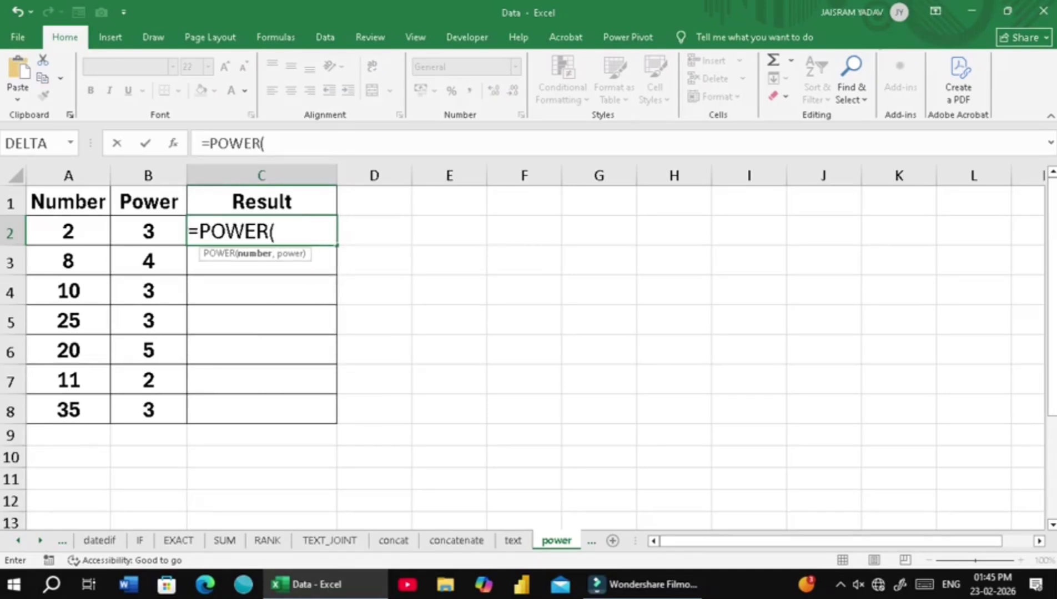
pyautogui.click(93, 238)
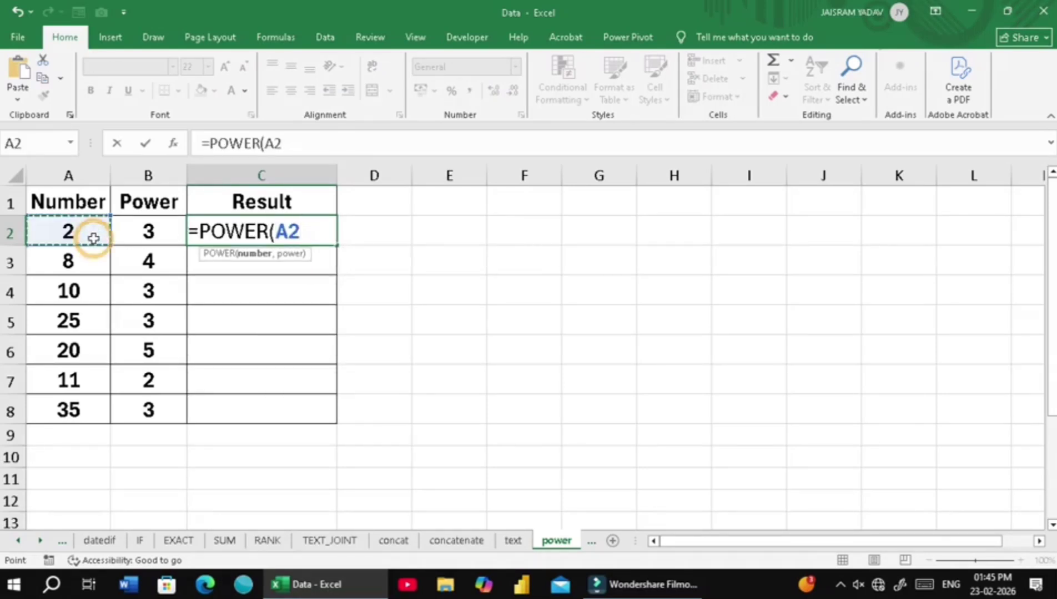
pyautogui.write(',')
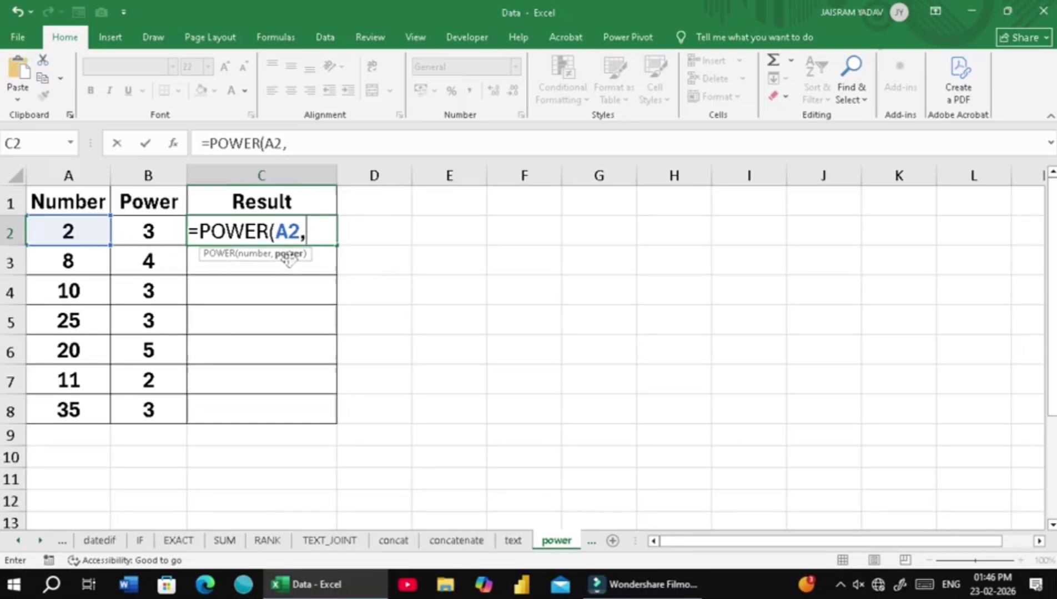
pyautogui.click(167, 233)
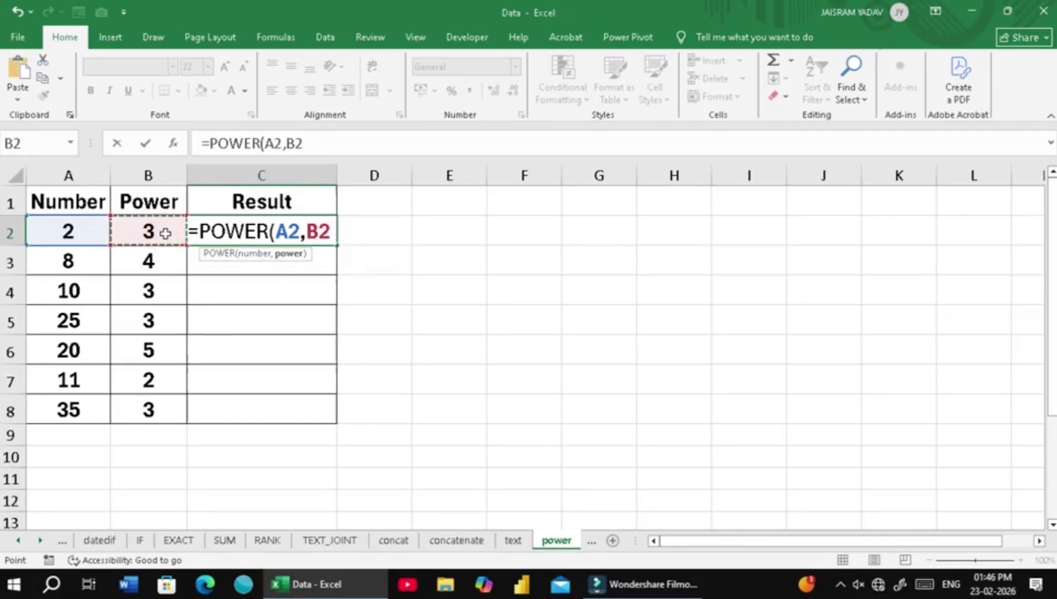
pyautogui.press('Return')
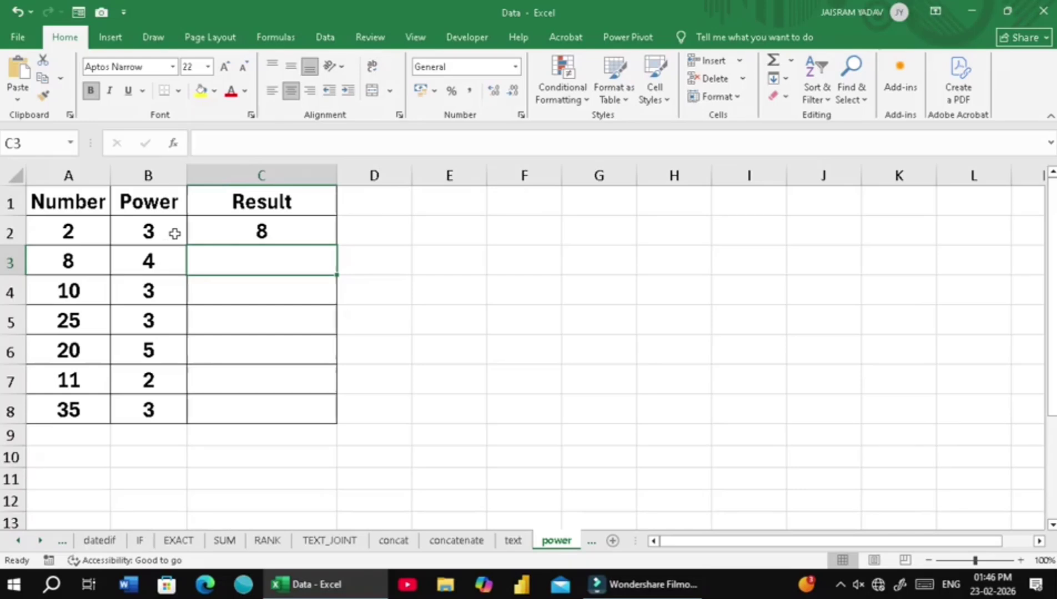
pyautogui.click(235, 227)
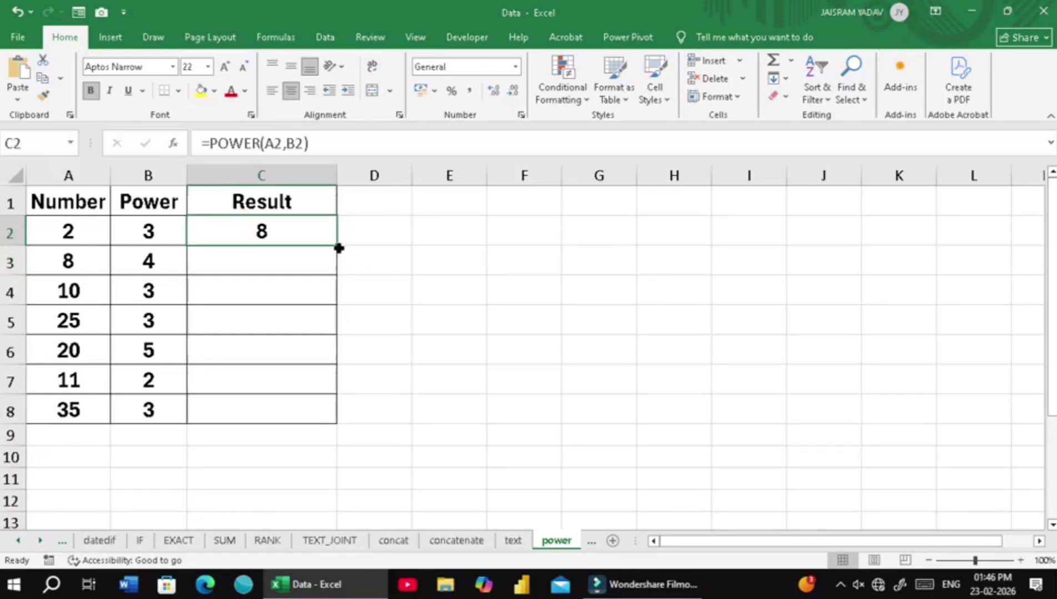
pyautogui.doubleClick(338, 246)
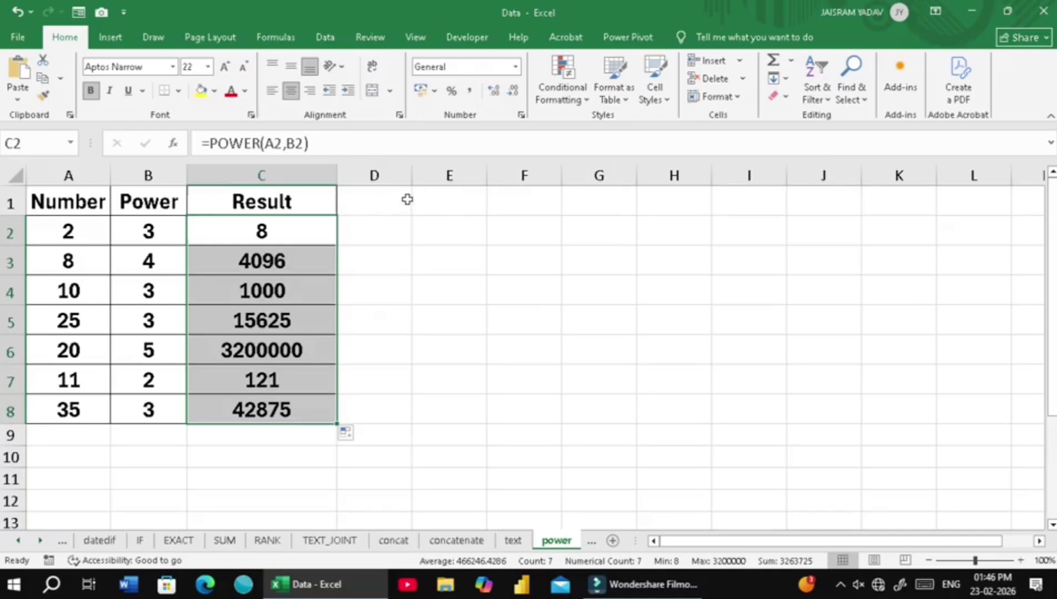
# - Widen column D, enter =SQRT(C2) in D2 and fill the square root formula down to D8
pyautogui.moveTo(411, 183); pyautogui.dragTo(469, 184)
pyautogui.click(404, 237)
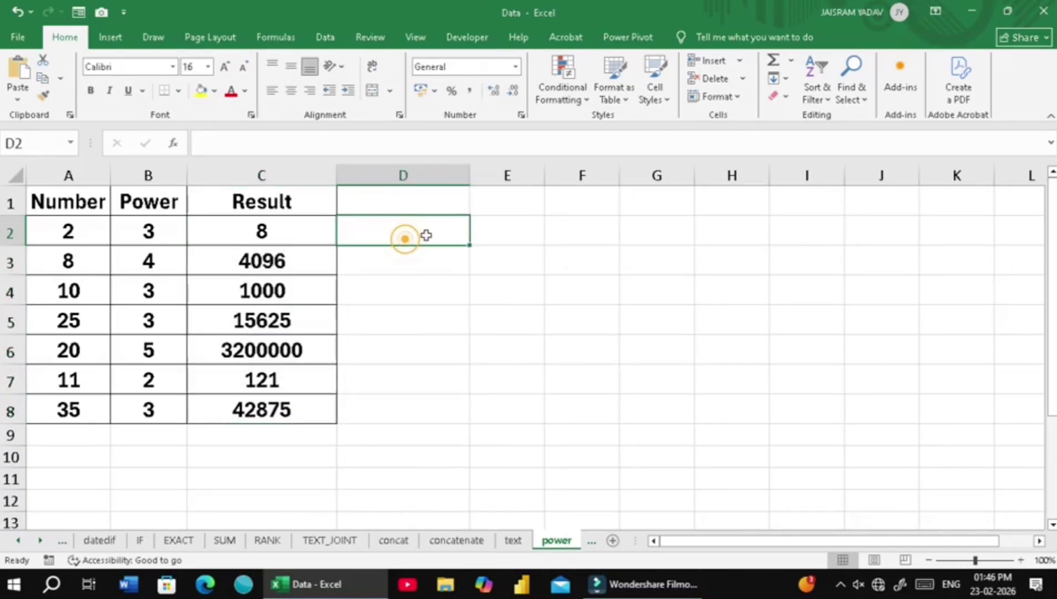
pyautogui.write('=SQ')
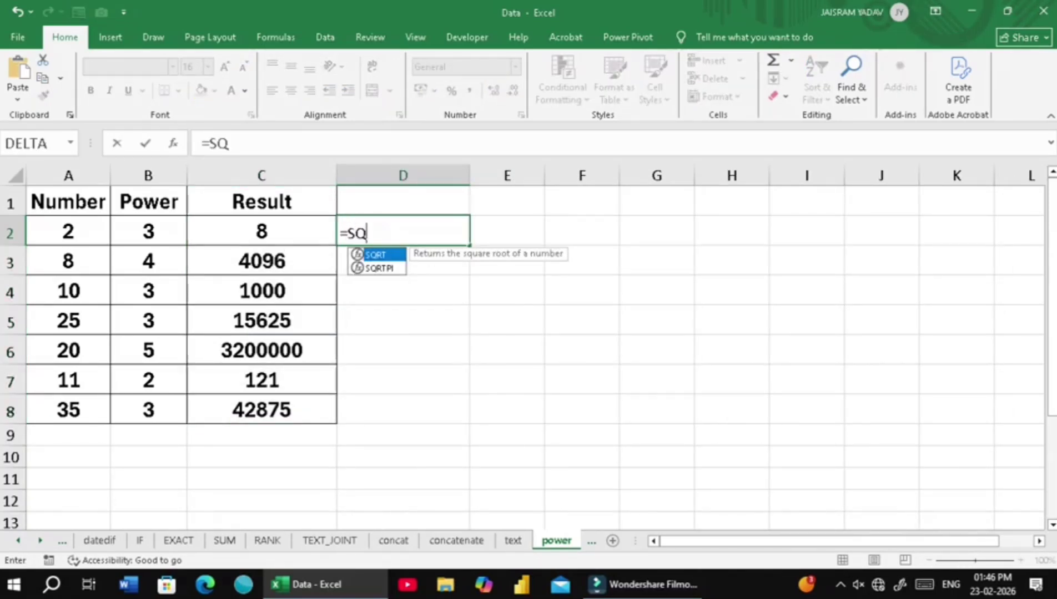
pyautogui.press('Tab')
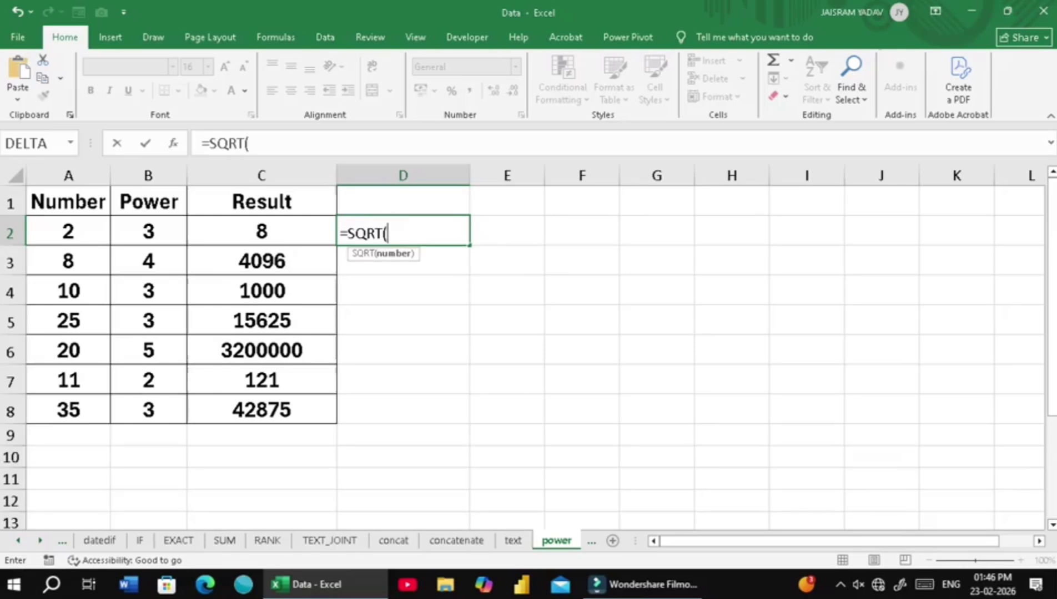
pyautogui.click(305, 232)
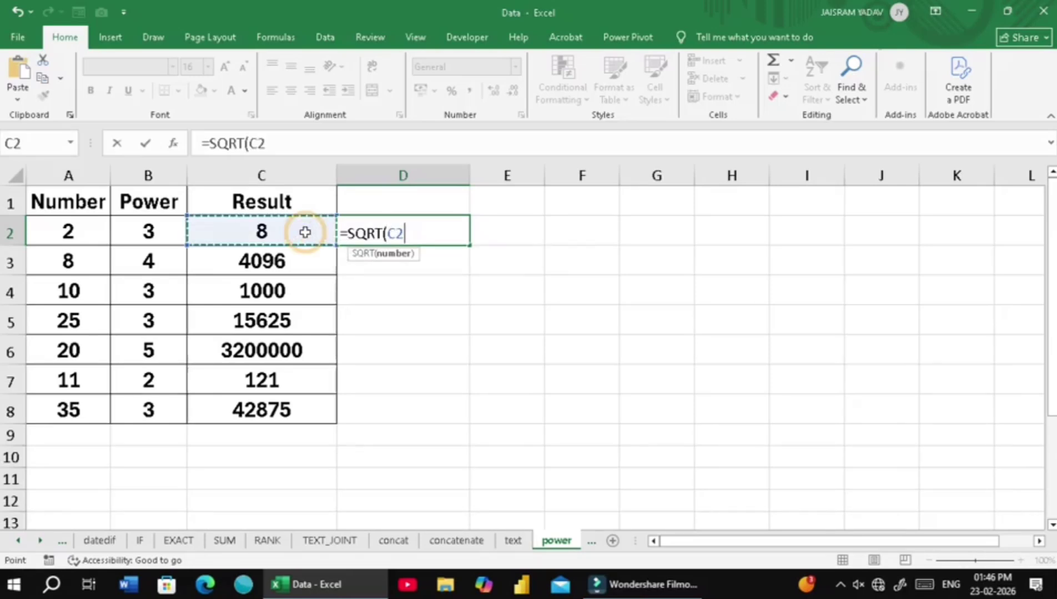
pyautogui.press('Return')
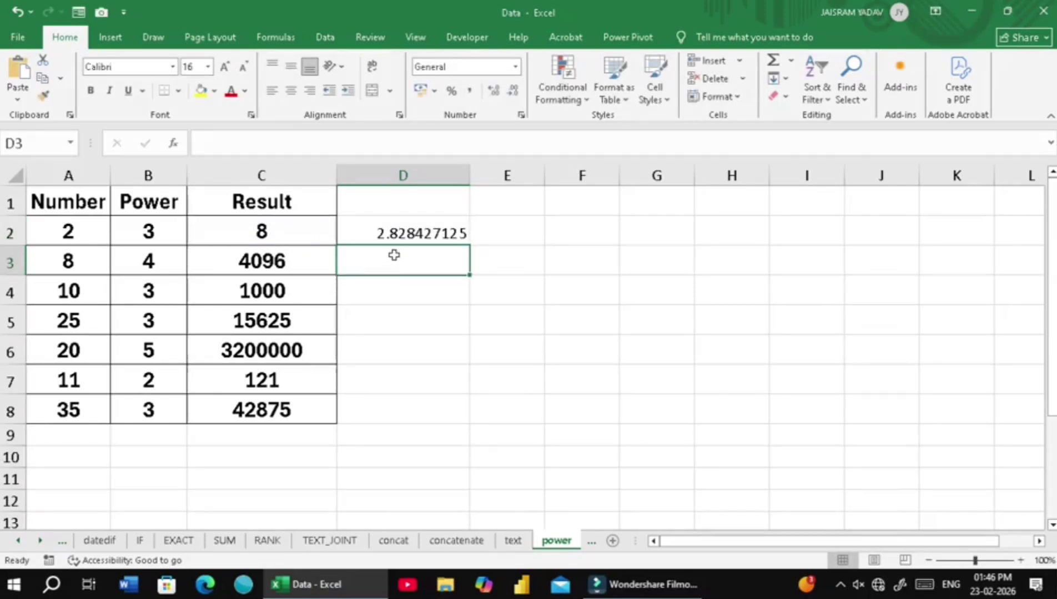
pyautogui.click(367, 234)
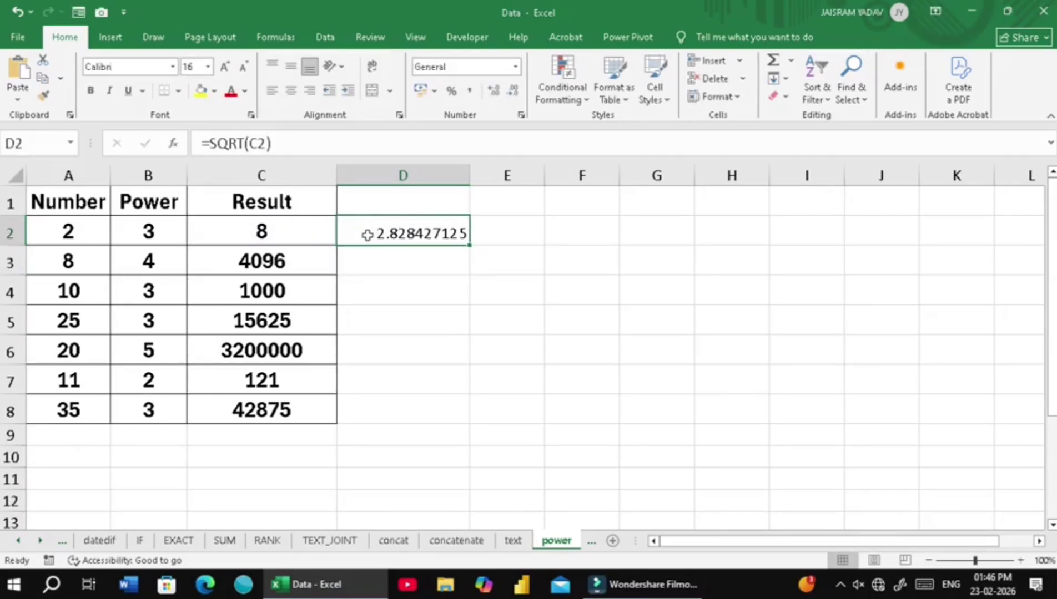
pyautogui.doubleClick(469, 246)
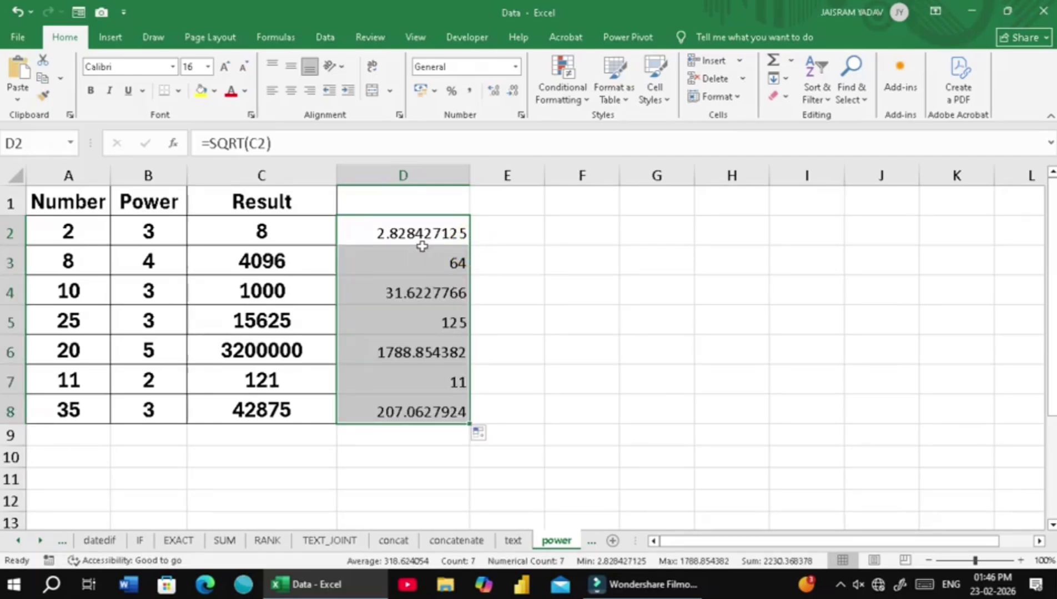
pyautogui.moveTo(420, 237); pyautogui.dragTo(429, 417)
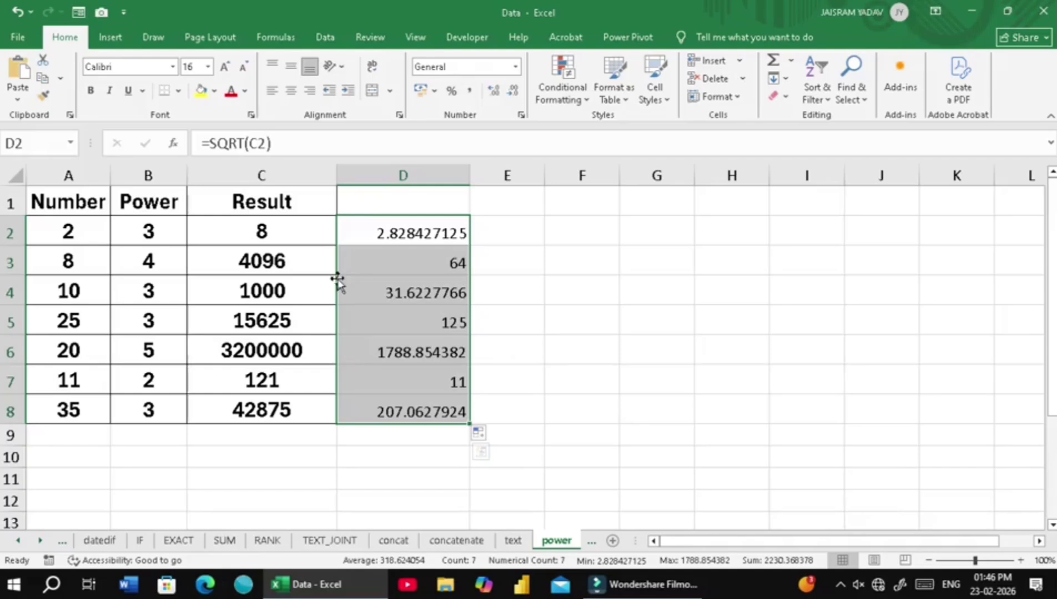
# - On the COUNT sheet, widen the COUNT column and enter =COUNT(B2:D2) in E2
pyautogui.click(589, 545)
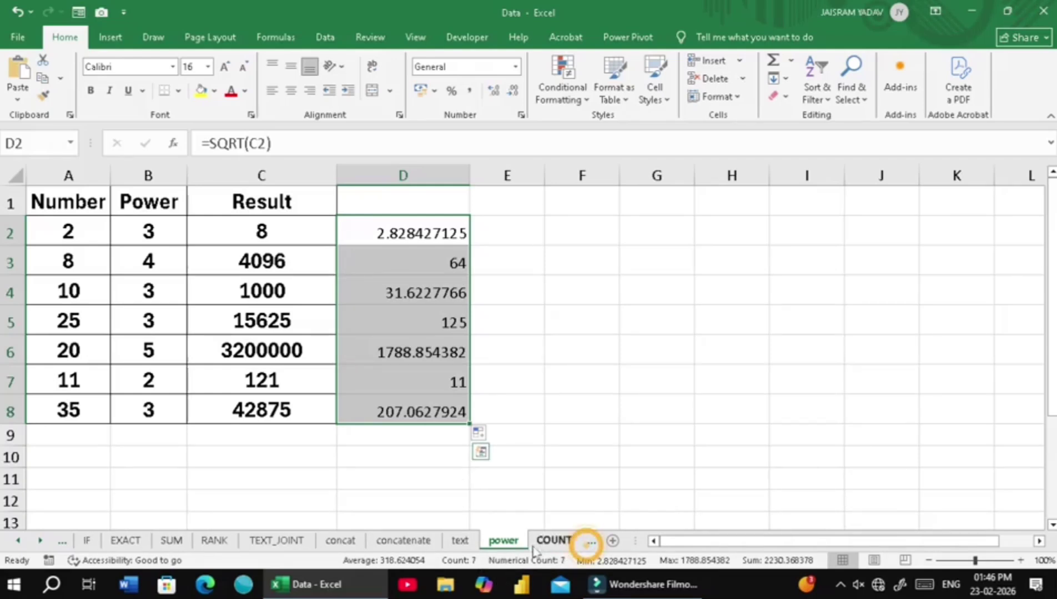
pyautogui.click(550, 545)
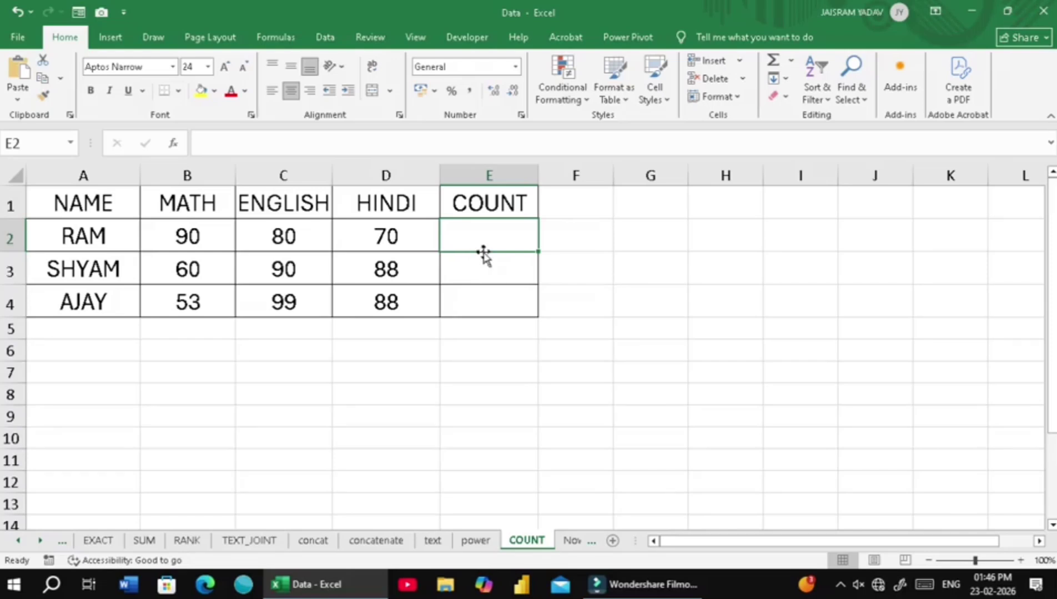
pyautogui.moveTo(536, 177); pyautogui.dragTo(580, 177)
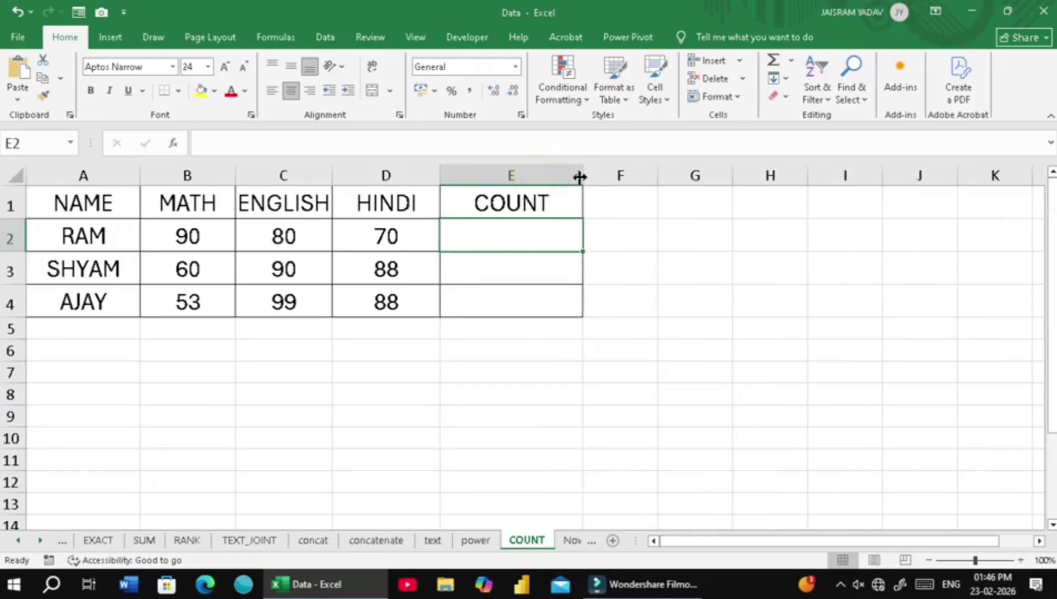
pyautogui.click(553, 237)
pyautogui.write('=COUNT')
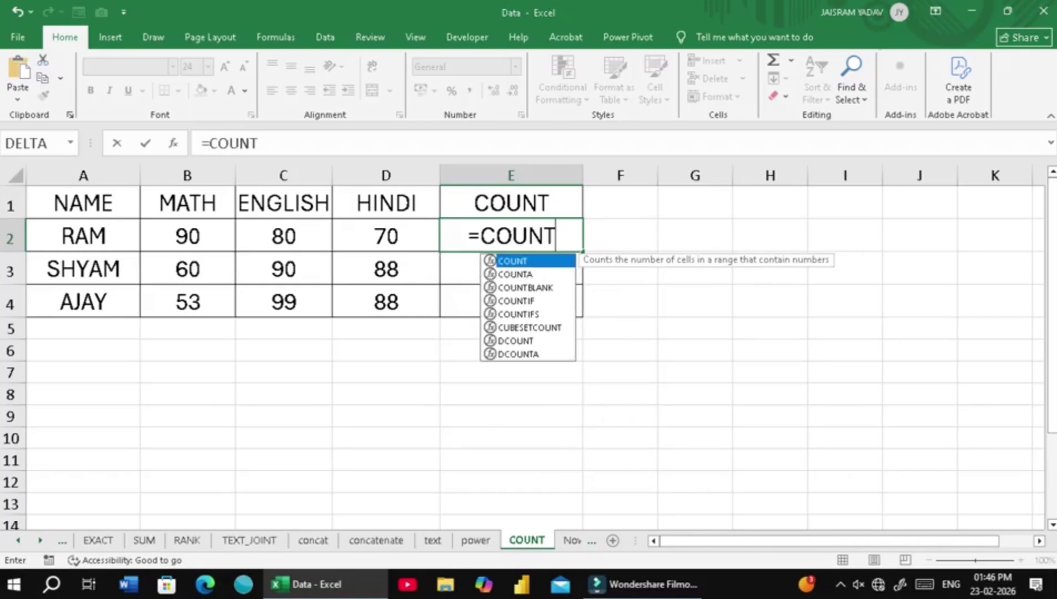
pyautogui.write('(')
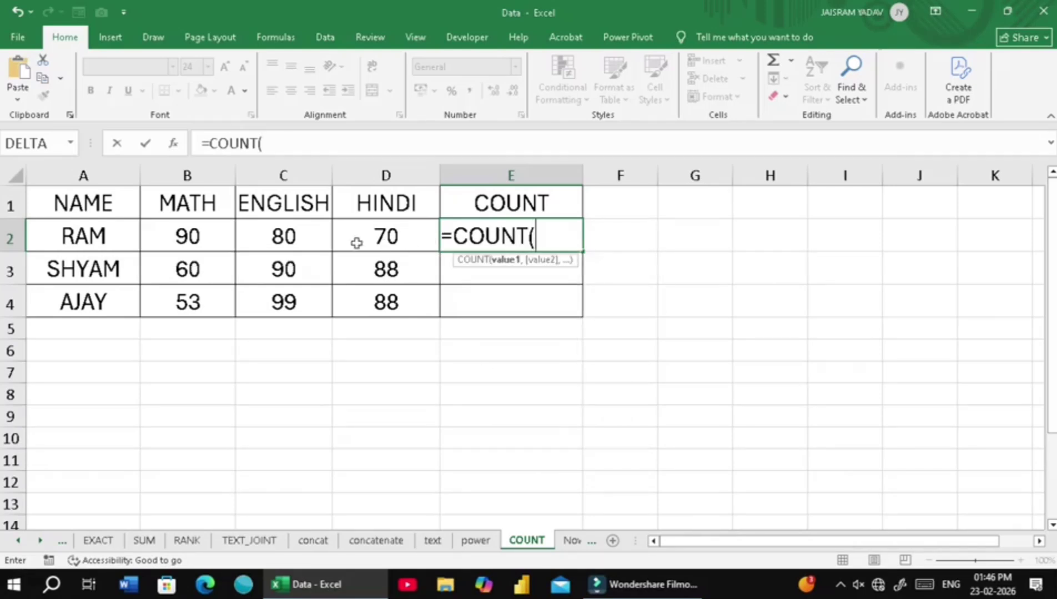
pyautogui.moveTo(173, 243); pyautogui.dragTo(389, 239)
pyautogui.press('Return')
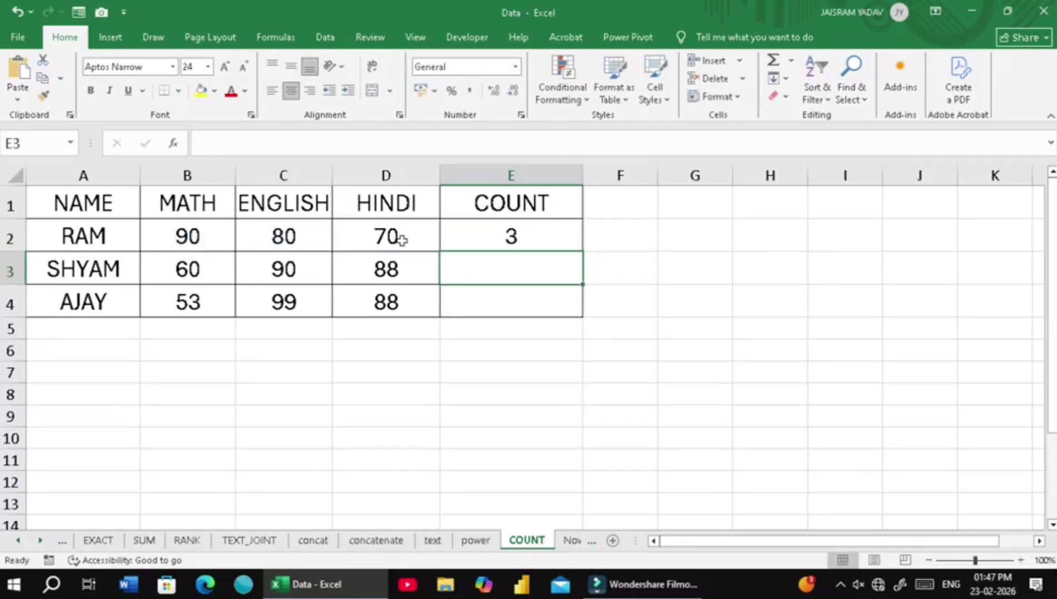
# - Check the marks counted in B2:D2, then fill the COUNT formula down from E2 to E4
pyautogui.click(513, 237)
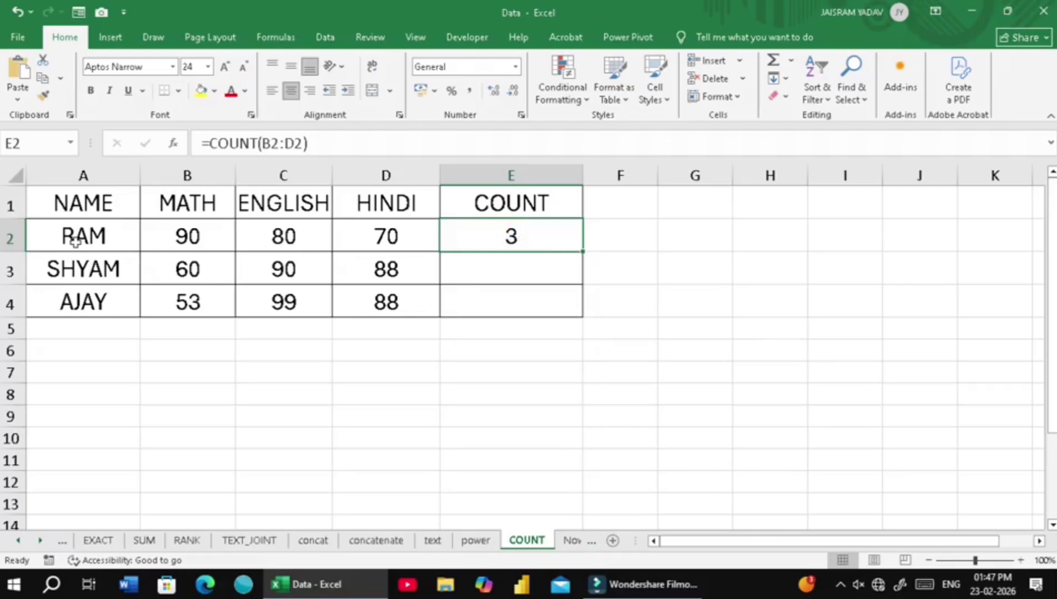
pyautogui.moveTo(200, 242); pyautogui.dragTo(349, 238)
pyautogui.click(350, 240)
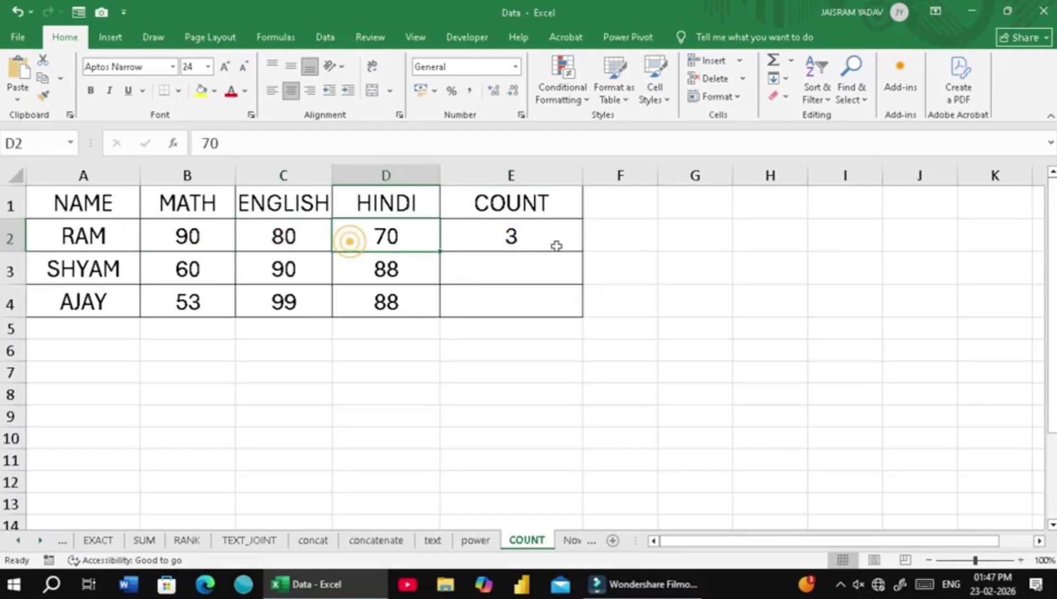
pyautogui.click(561, 247)
pyautogui.doubleClick(582, 251)
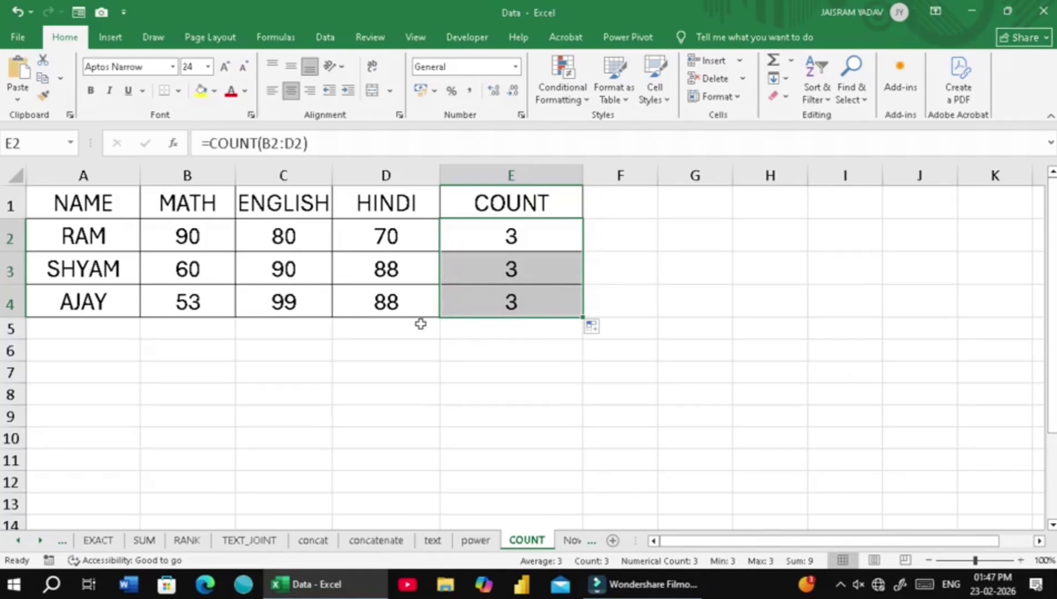
# - On the Now sheet, enter =NOW() in C2 for the current date and time and check its formula
pyautogui.click(571, 543)
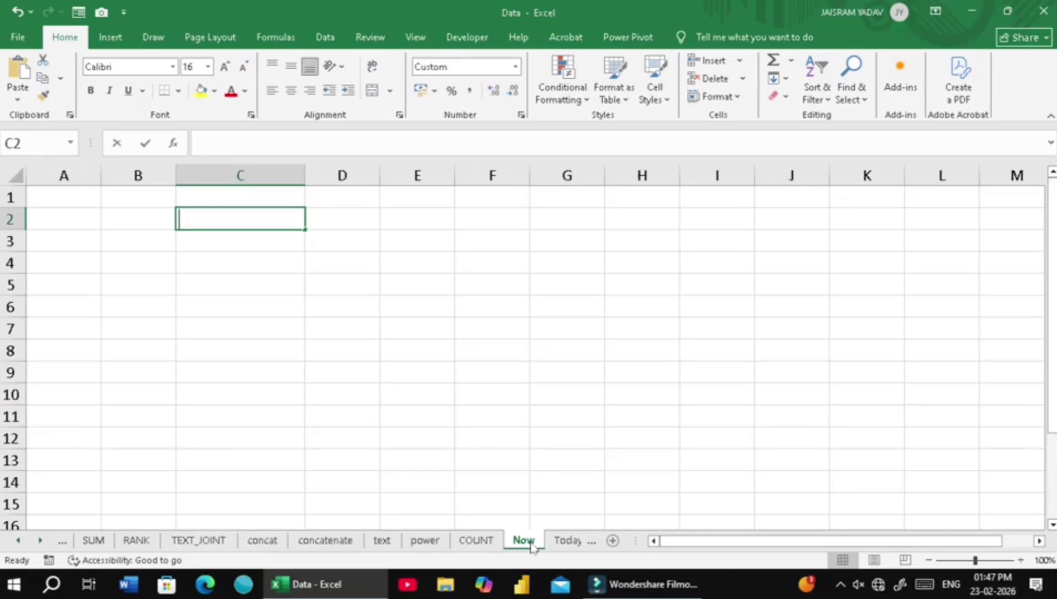
pyautogui.write('=NOW')
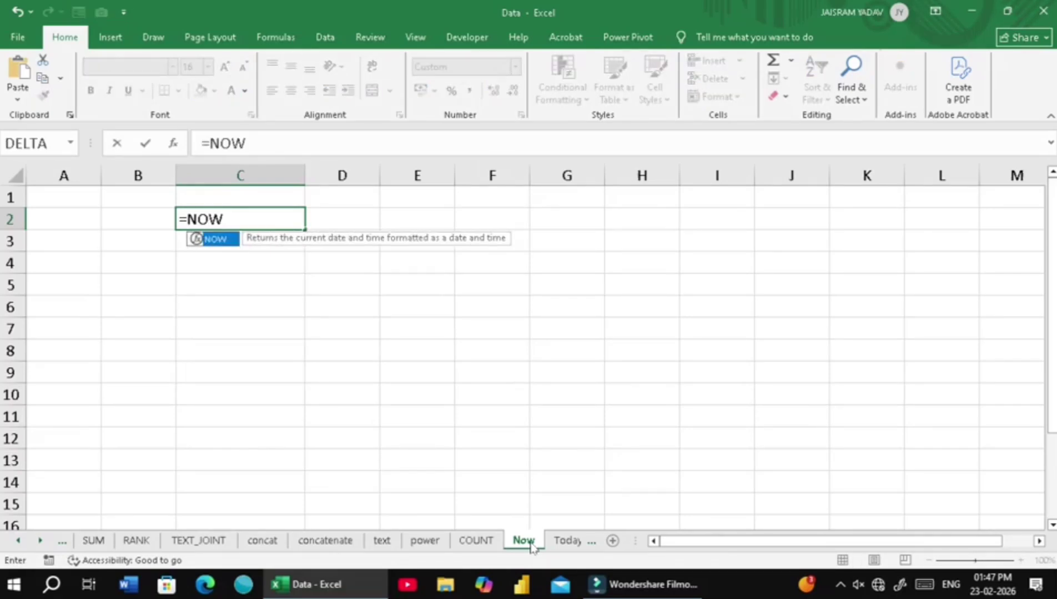
pyautogui.write('()')
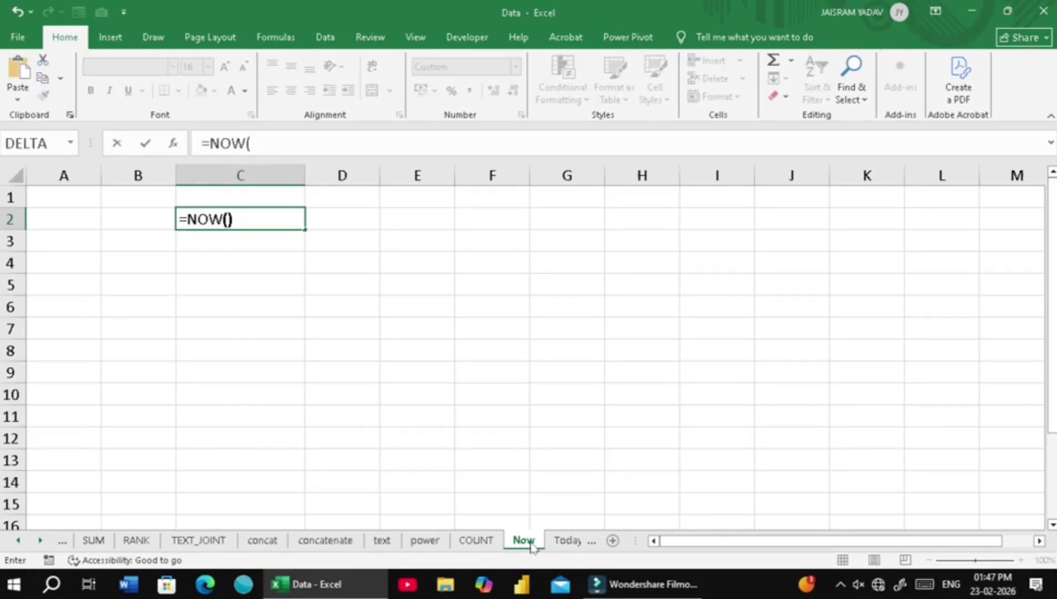
pyautogui.press('Return')
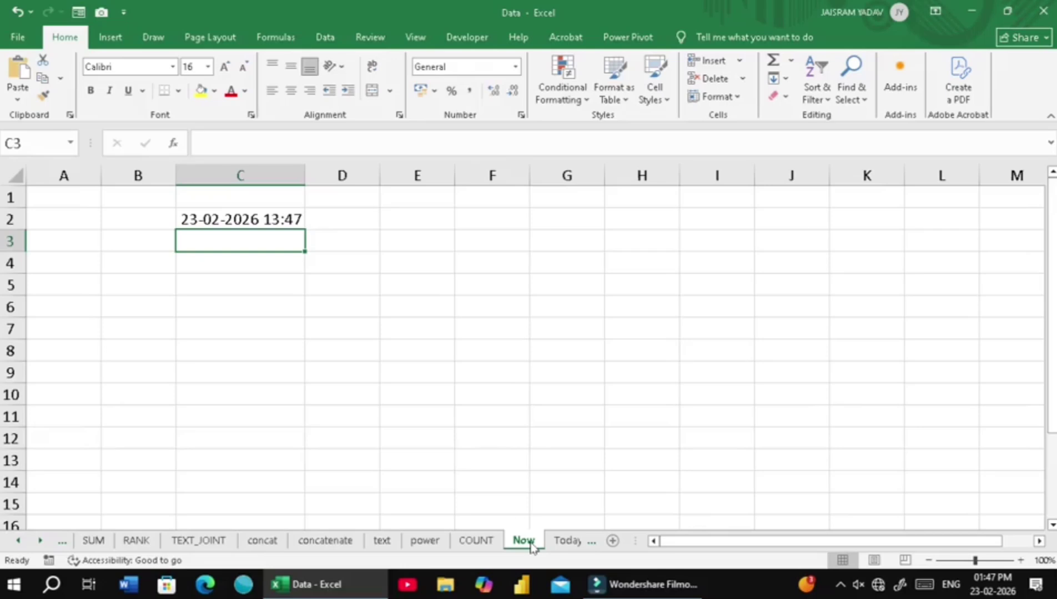
pyautogui.click(220, 226)
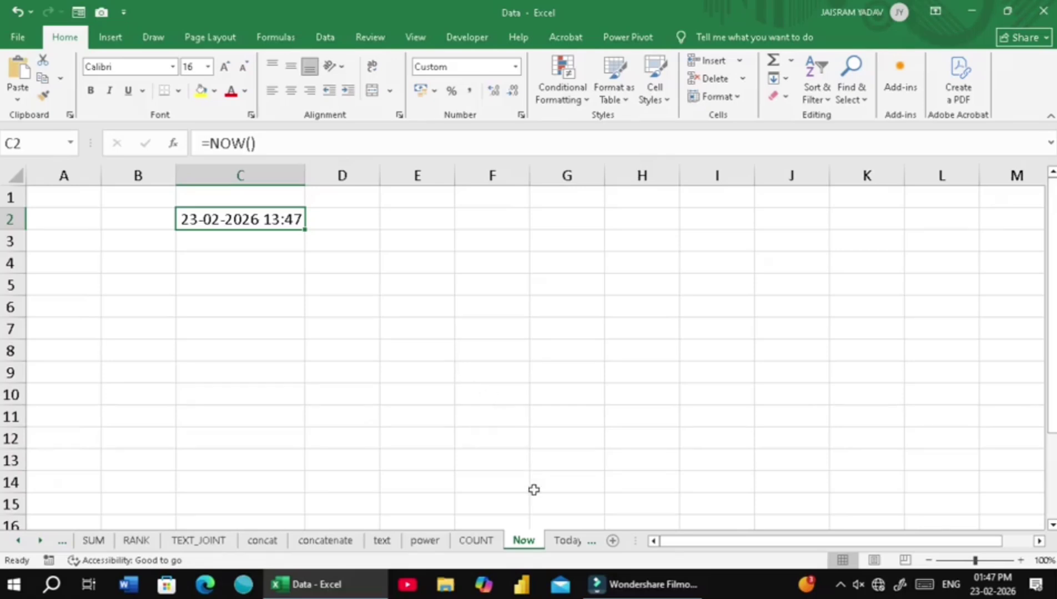
# - On the Today sheet, enter =TODAY() in B2 for the current date and check its formula
pyautogui.click(566, 541)
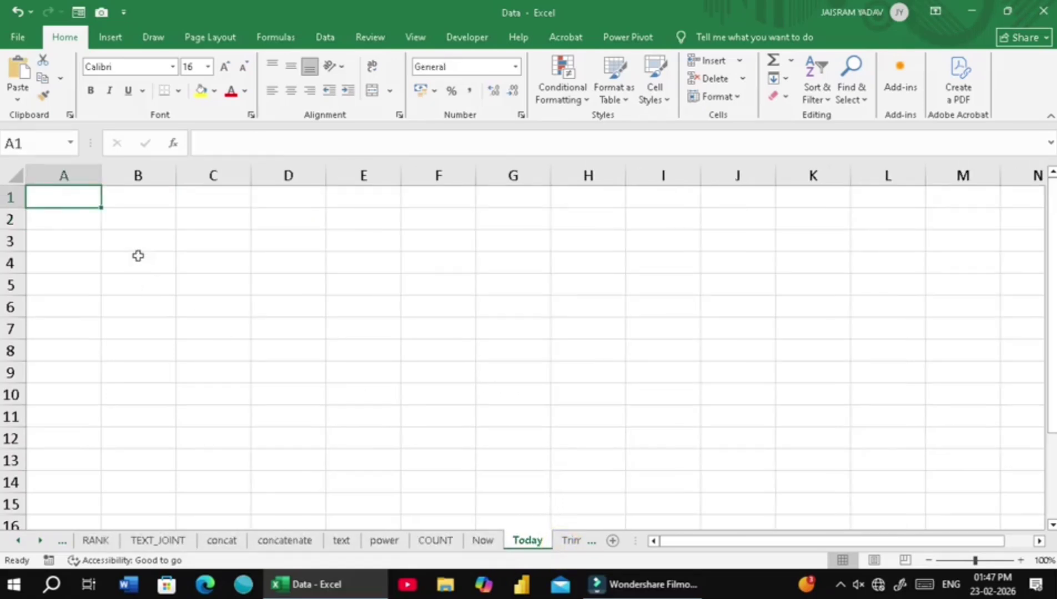
pyautogui.click(173, 223)
pyautogui.click(174, 224)
pyautogui.write('=TO')
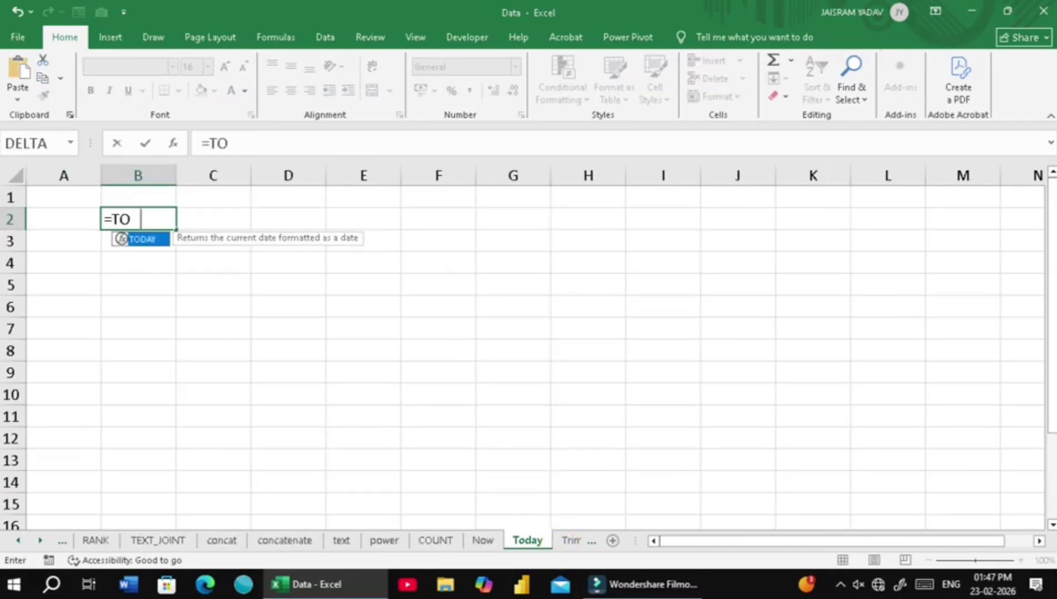
pyautogui.press('Tab')
pyautogui.write(')')
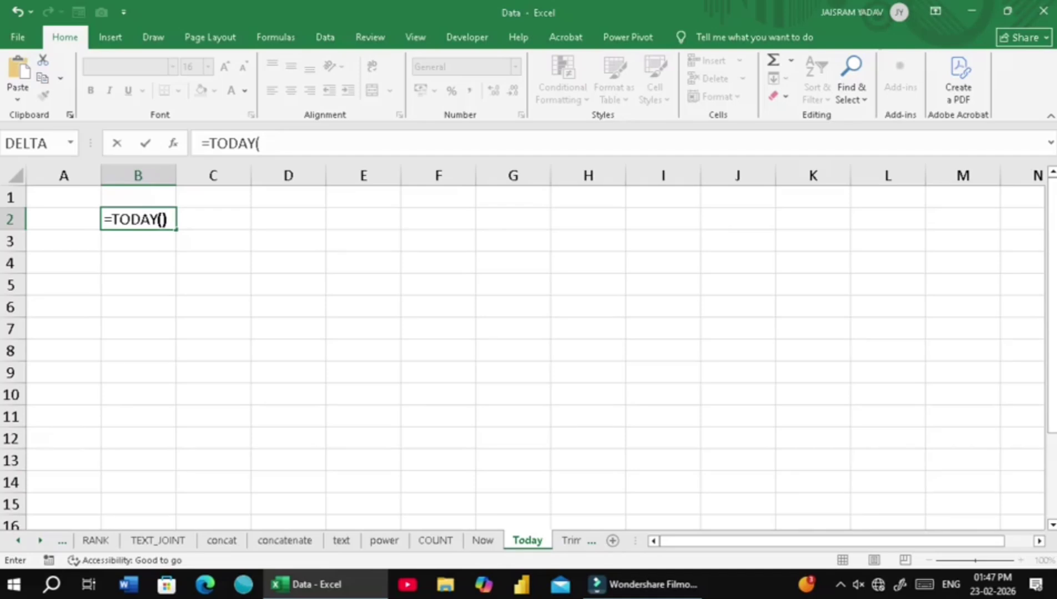
pyautogui.press('Return')
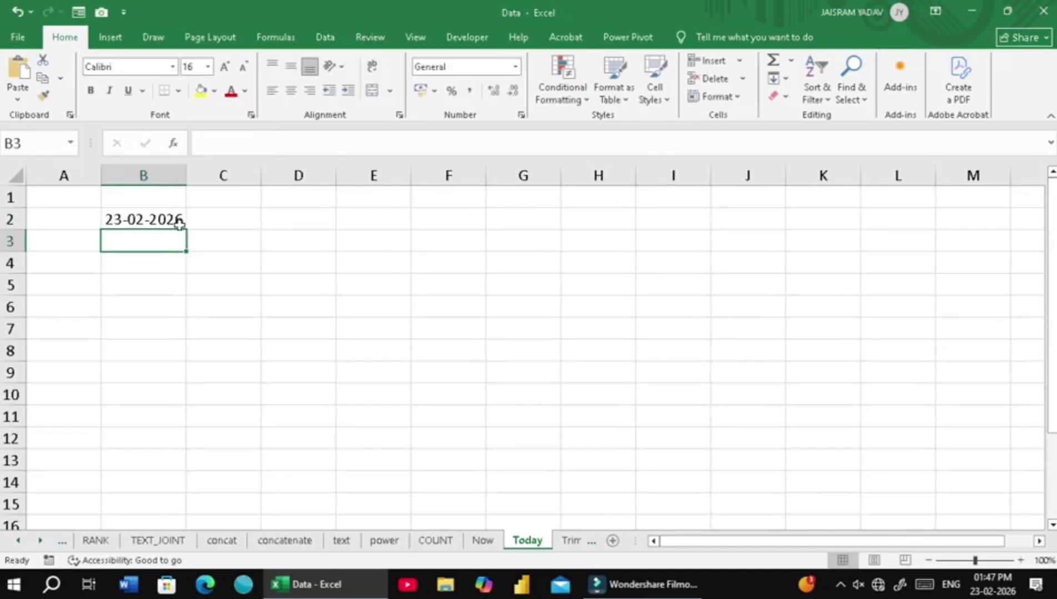
pyautogui.click(178, 220)
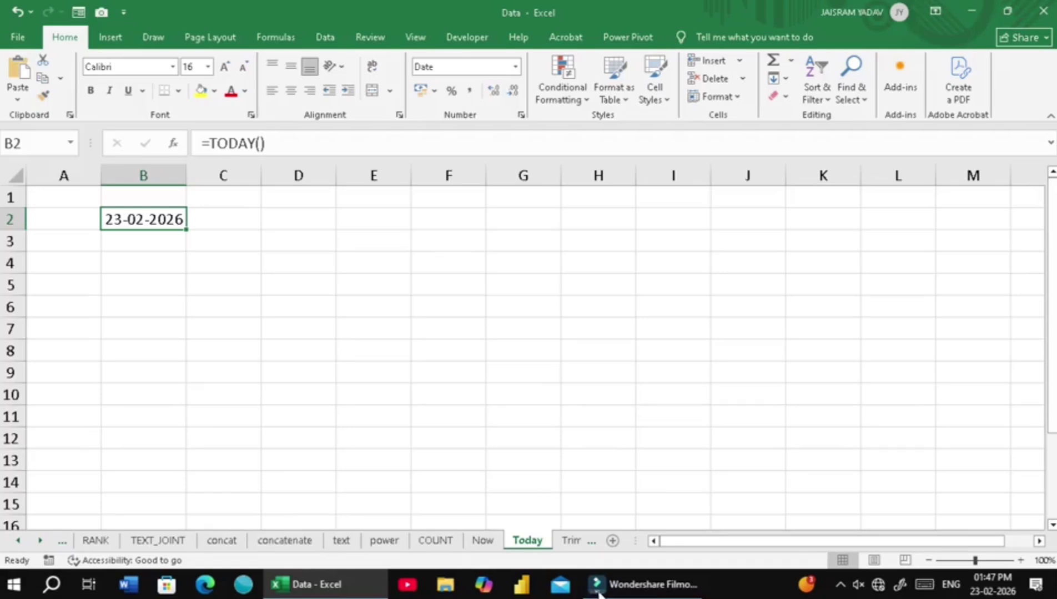
# - On the Trim sheet, look over the unevenly spaced names in column A and widen the Trim column slightly
pyautogui.click(568, 541)
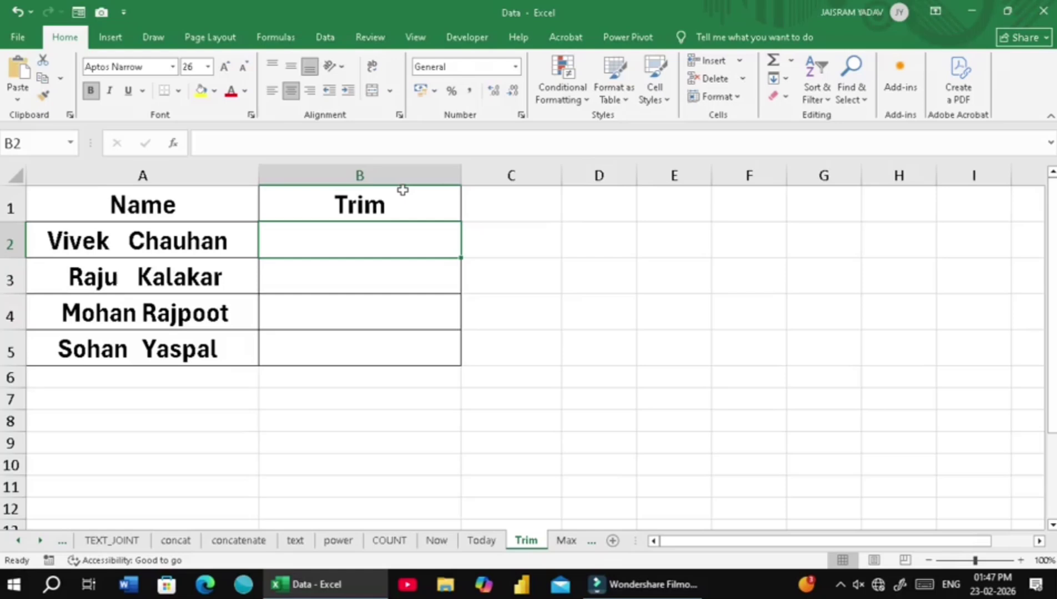
pyautogui.click(173, 262)
pyautogui.click(192, 236)
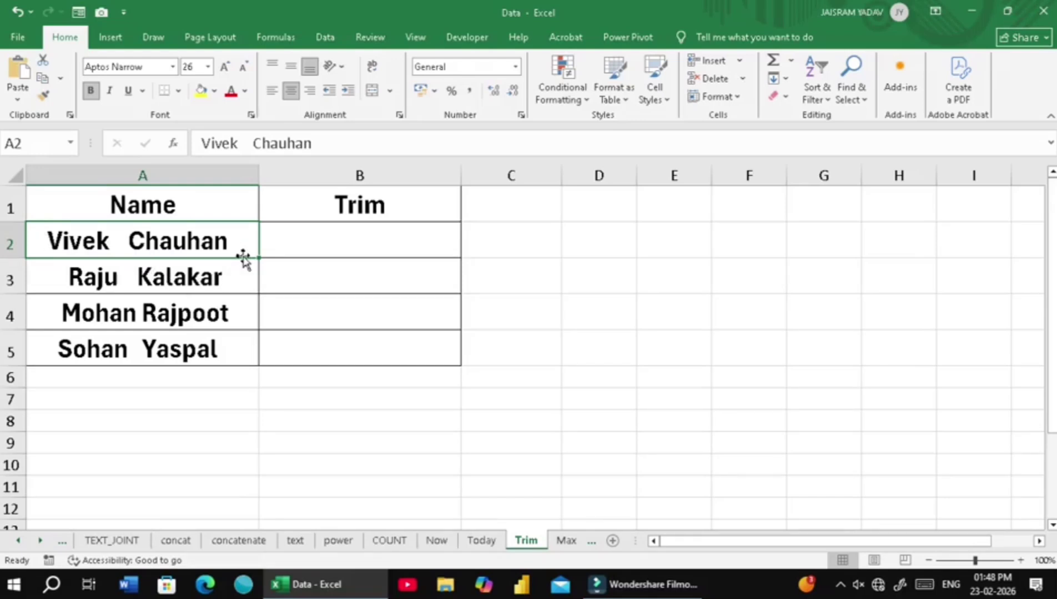
pyautogui.click(242, 273)
pyautogui.click(231, 311)
pyautogui.click(229, 238)
pyautogui.moveTo(460, 176); pyautogui.dragTo(480, 175)
# - Enter =TRIM(A2) in B2 to remove the extra spaces from the first name
pyautogui.click(319, 244)
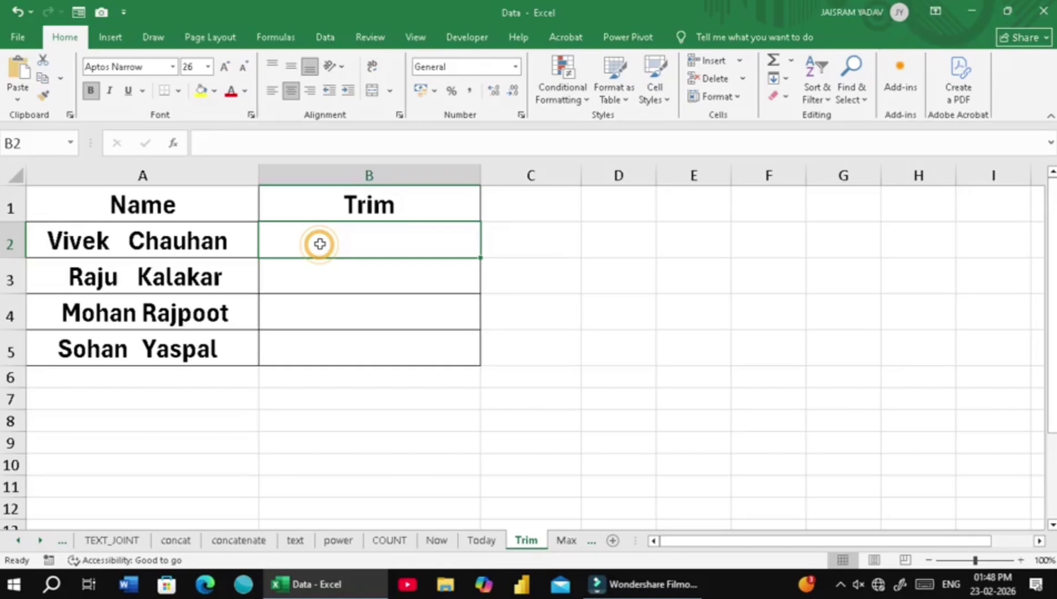
pyautogui.write('=')
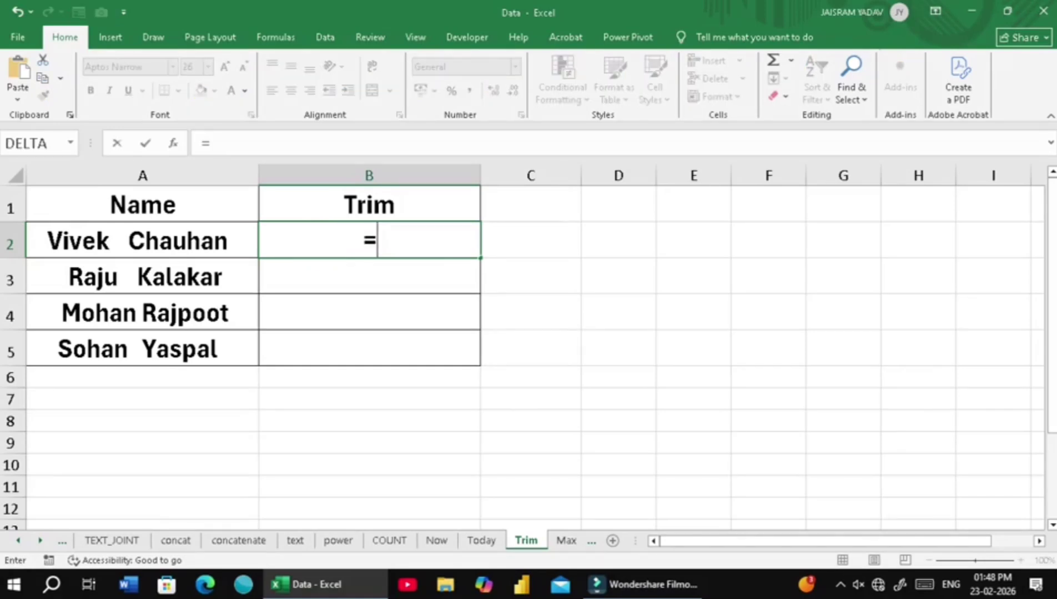
pyautogui.write('TRIM(')
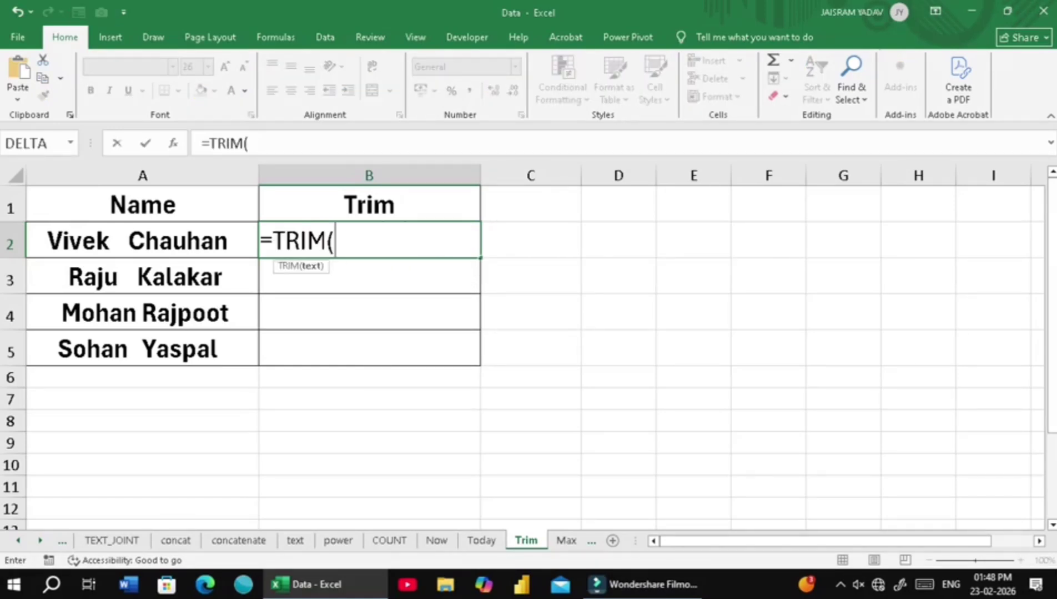
pyautogui.click(208, 233)
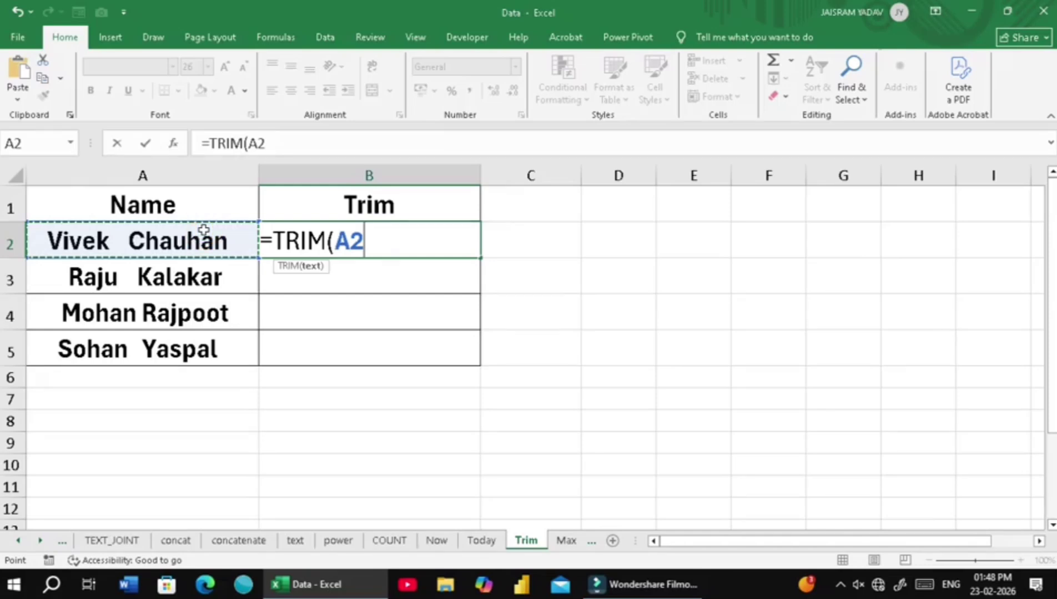
pyautogui.press('Return')
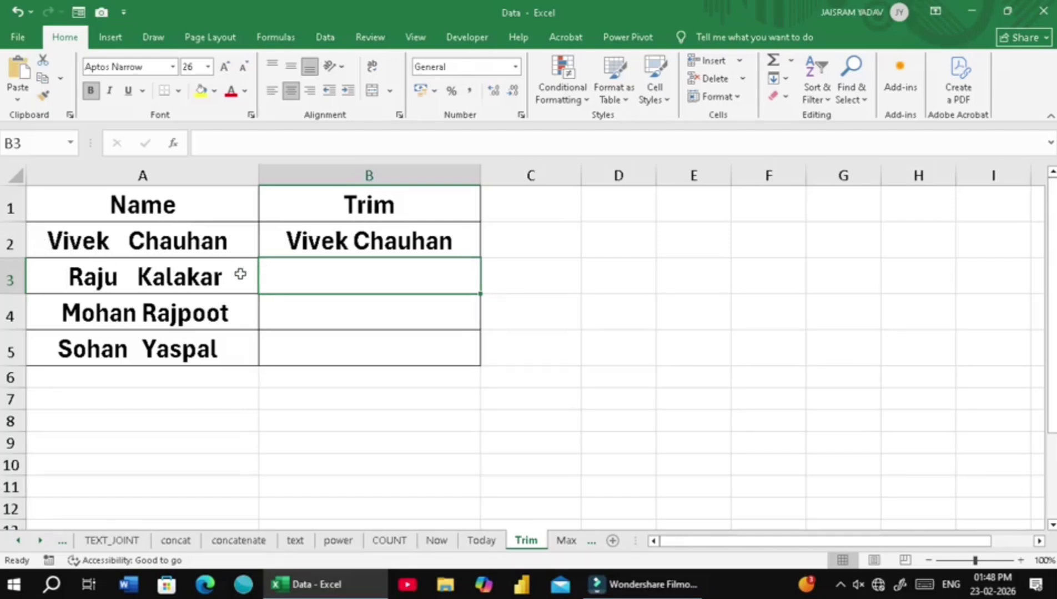
# - Fill the TRIM formula down from B2 to B5 for the remaining names
pyautogui.click(125, 278)
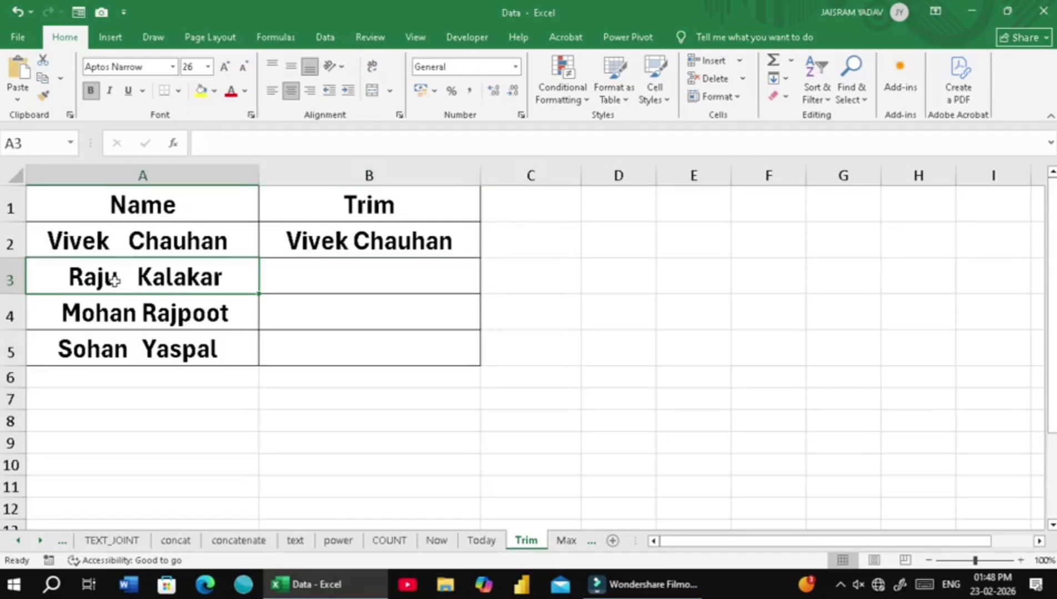
pyautogui.click(371, 241)
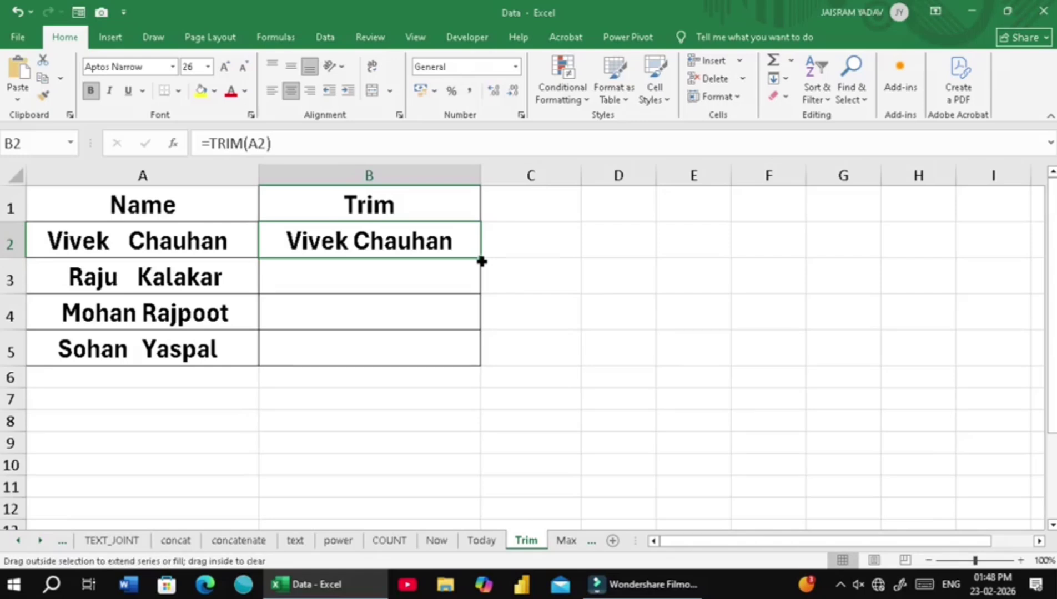
pyautogui.doubleClick(481, 262)
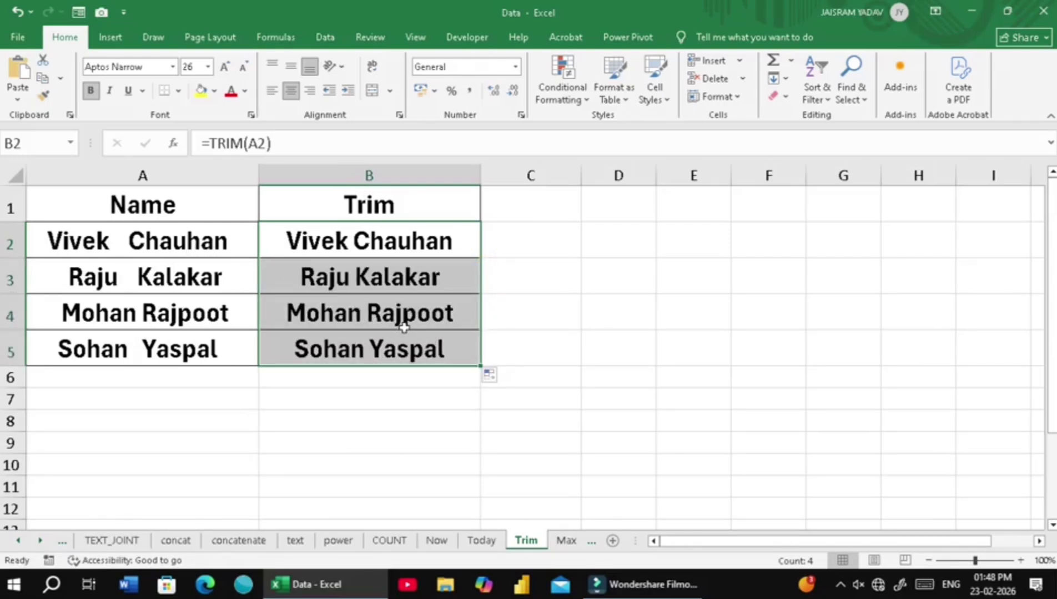
# - Add more spaces between the first and last name in A2, and check the trimmed result in B2
pyautogui.click(113, 234)
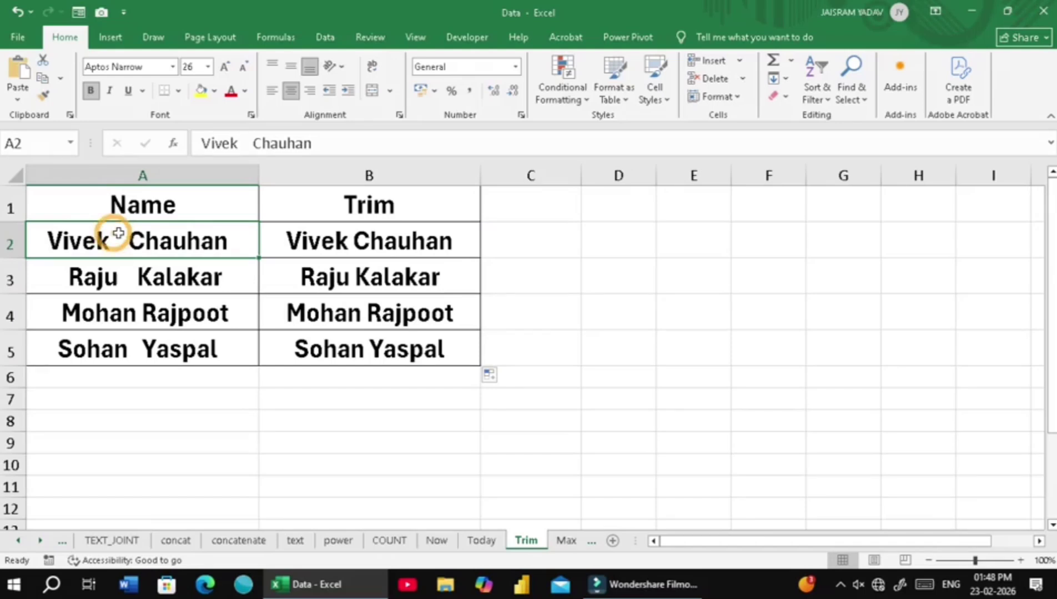
pyautogui.click(249, 144)
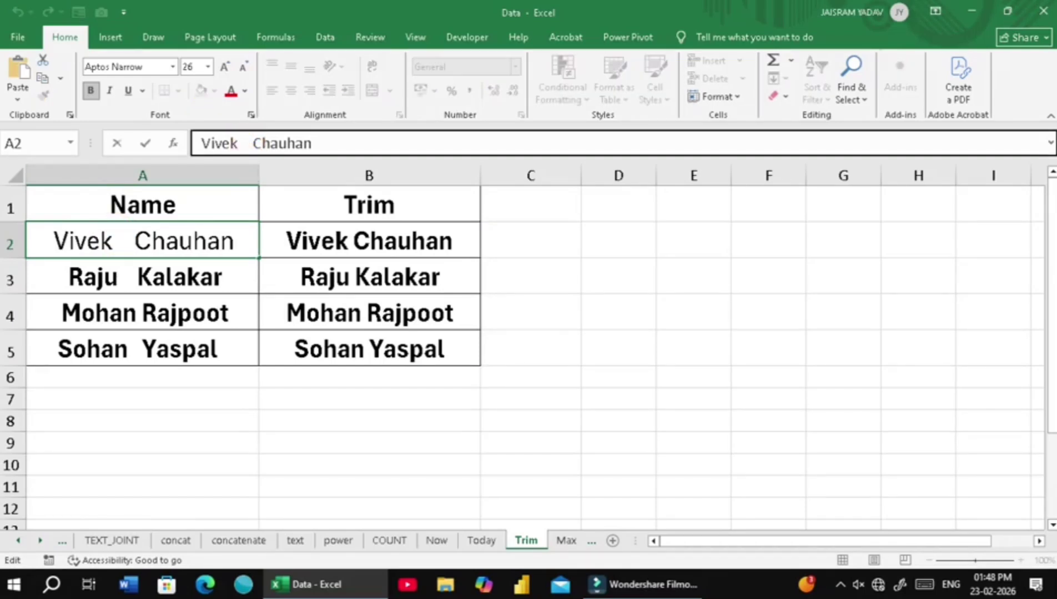
pyautogui.press('Return')
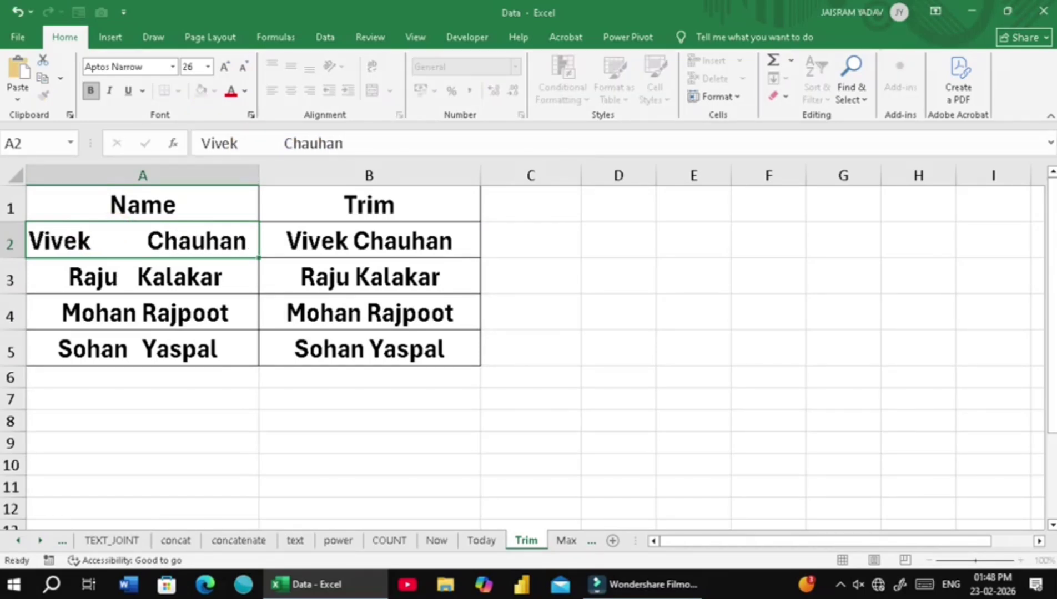
pyautogui.click(341, 240)
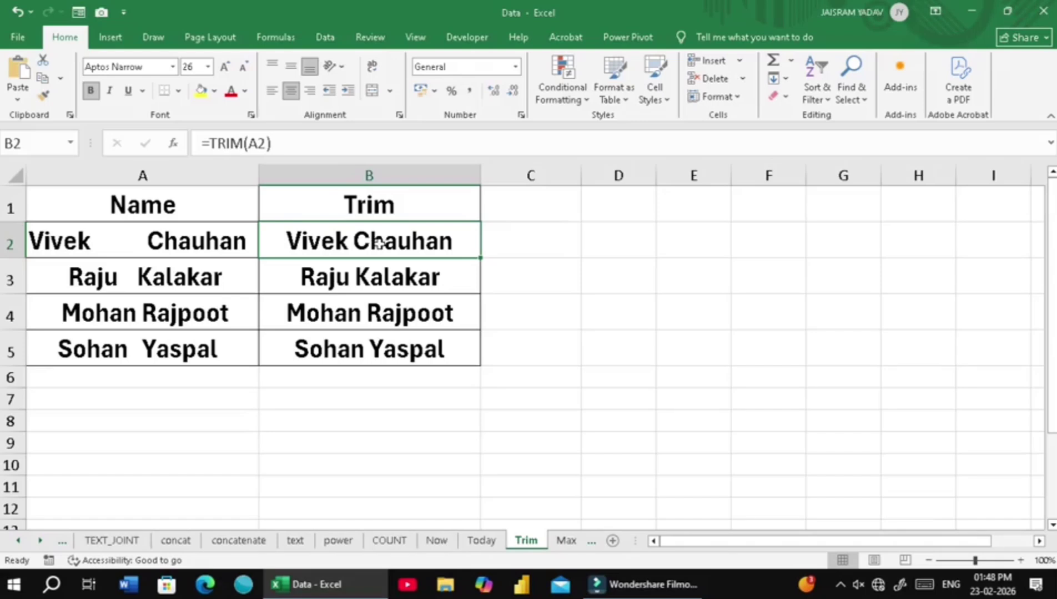
# - On the Max sheet, enter =MAX(B2:B14) in C2 for the highest sales value and check its formula
pyautogui.click(565, 541)
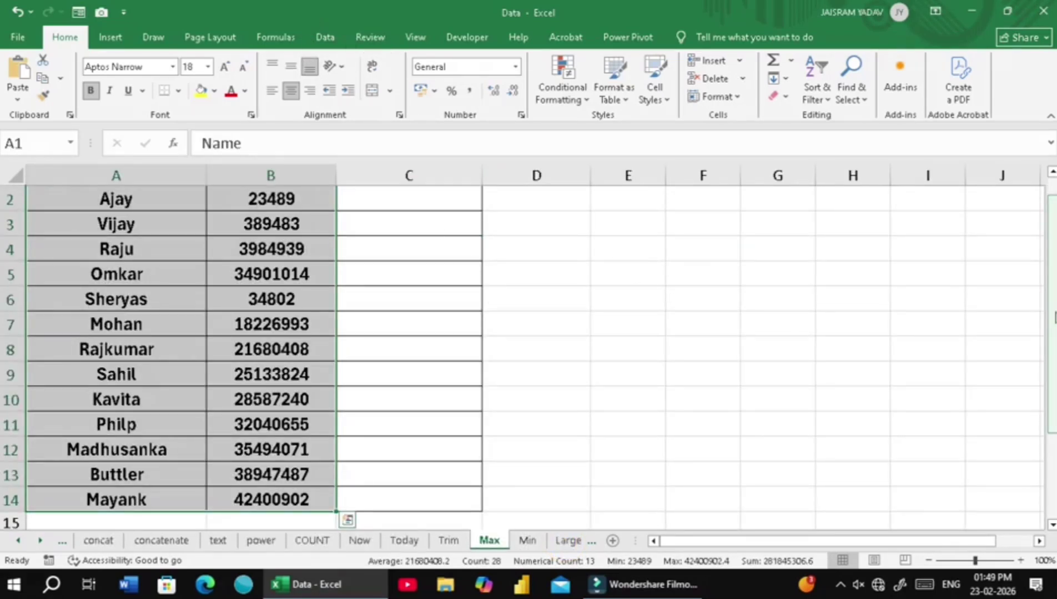
pyautogui.moveTo(1054, 317); pyautogui.dragTo(1053, 306)
pyautogui.click(416, 230)
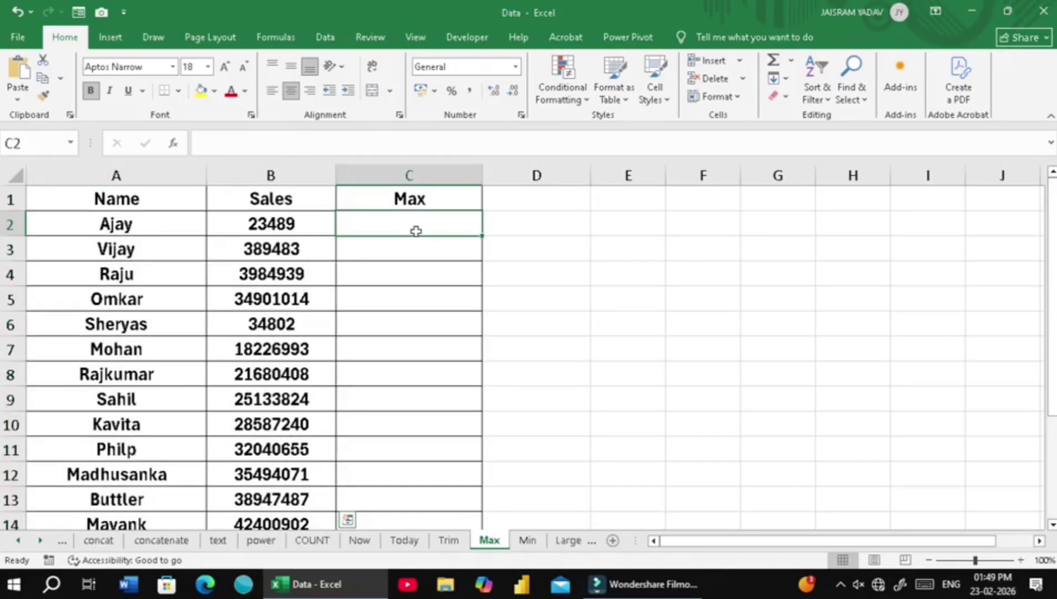
pyautogui.write('=M')
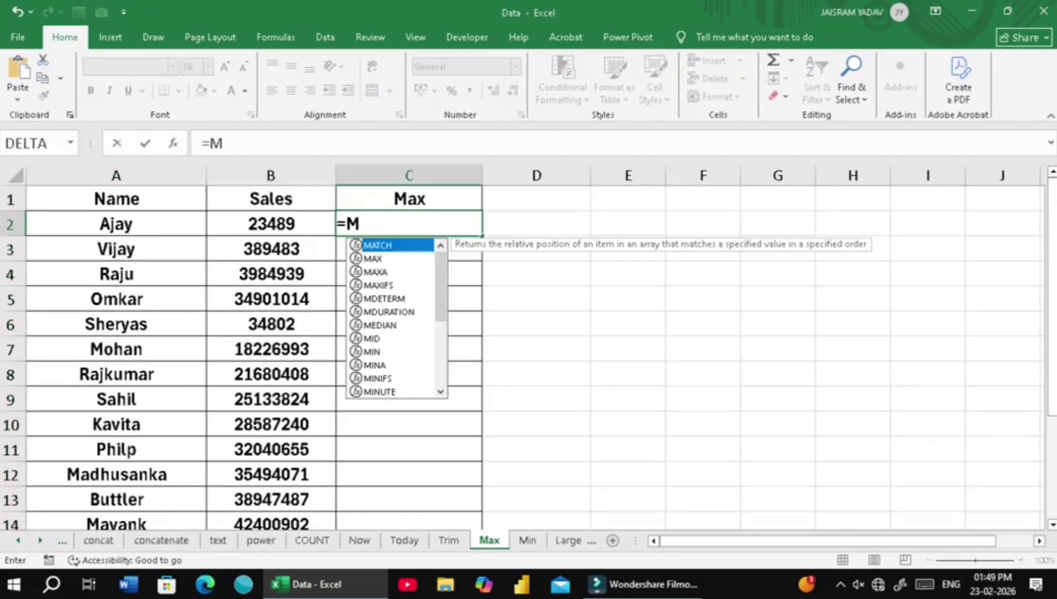
pyautogui.write('AX(')
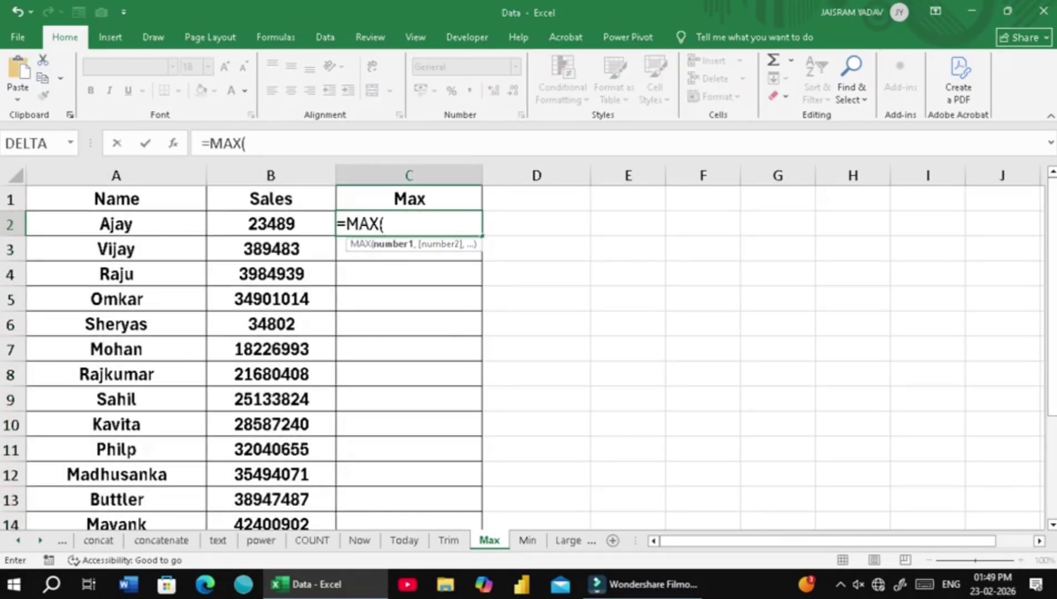
pyautogui.click(267, 228)
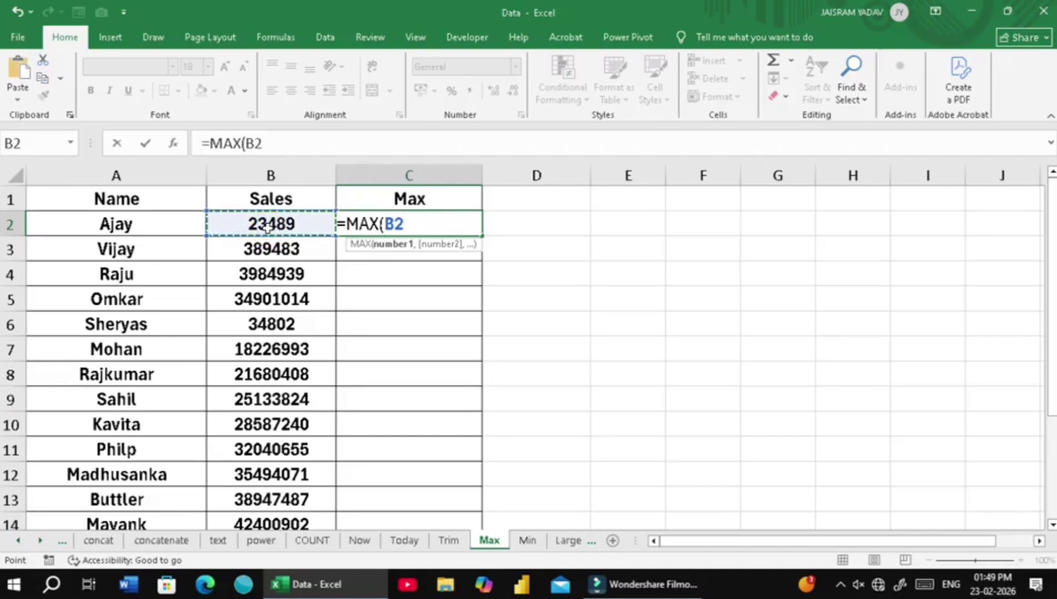
pyautogui.hotkey('ctrl', 'shift', 'Down')
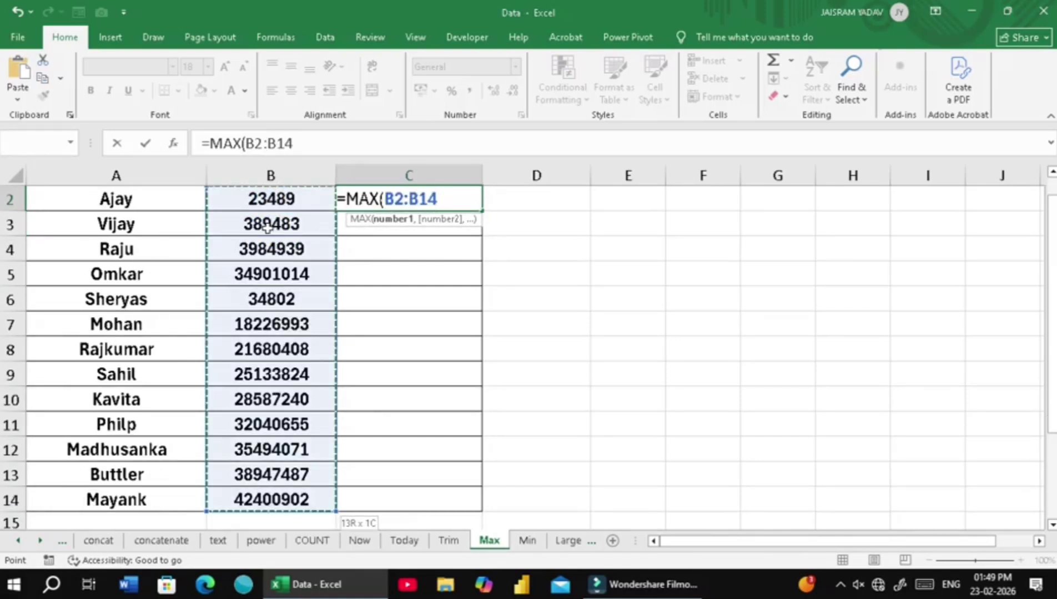
pyautogui.press('Return')
pyautogui.press('Up')
pyautogui.press('Up')
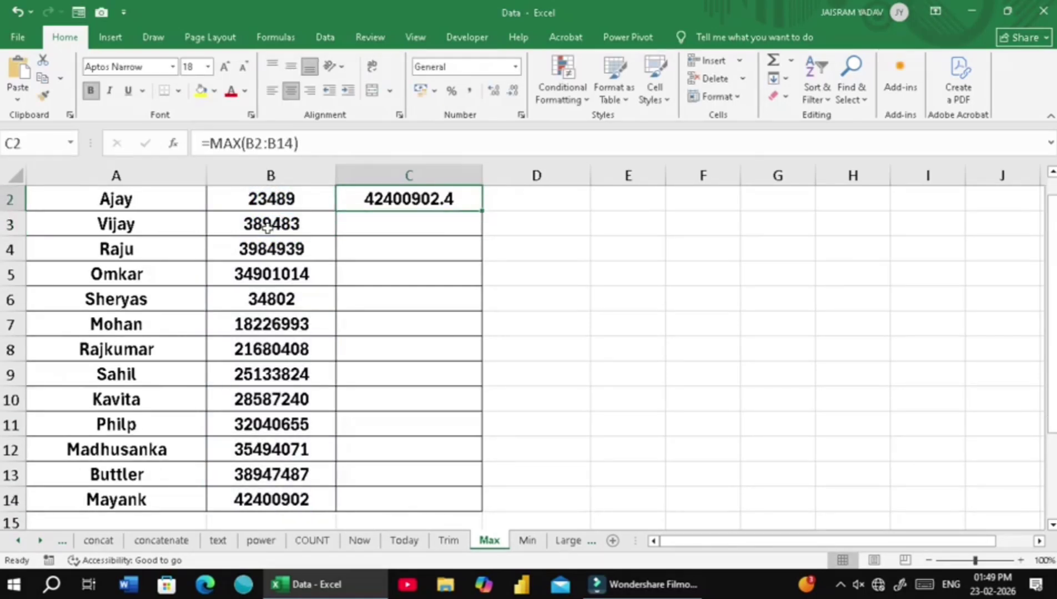
pyautogui.press('Down')
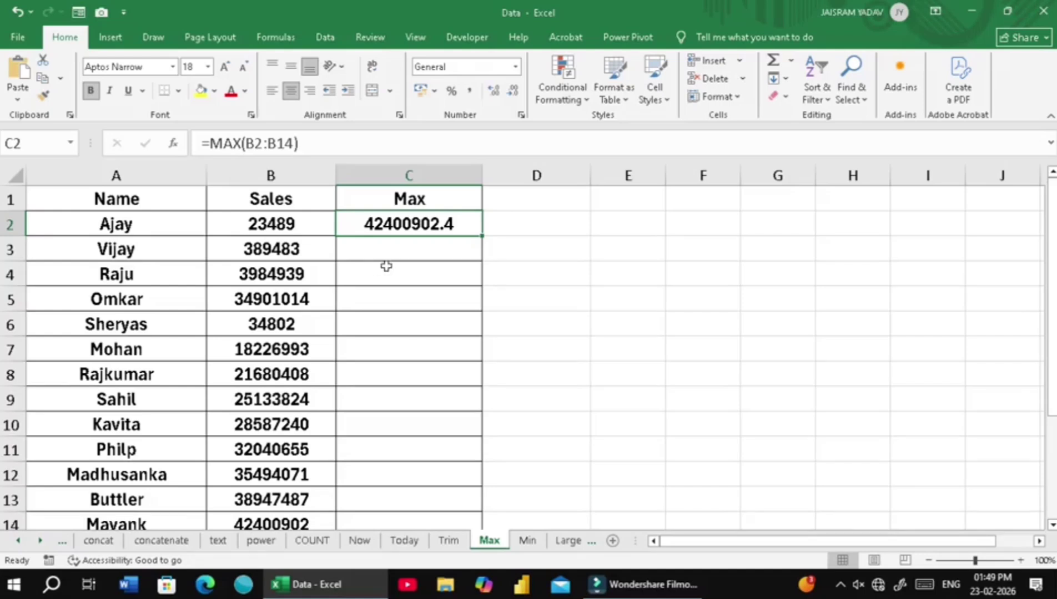
pyautogui.click(397, 235)
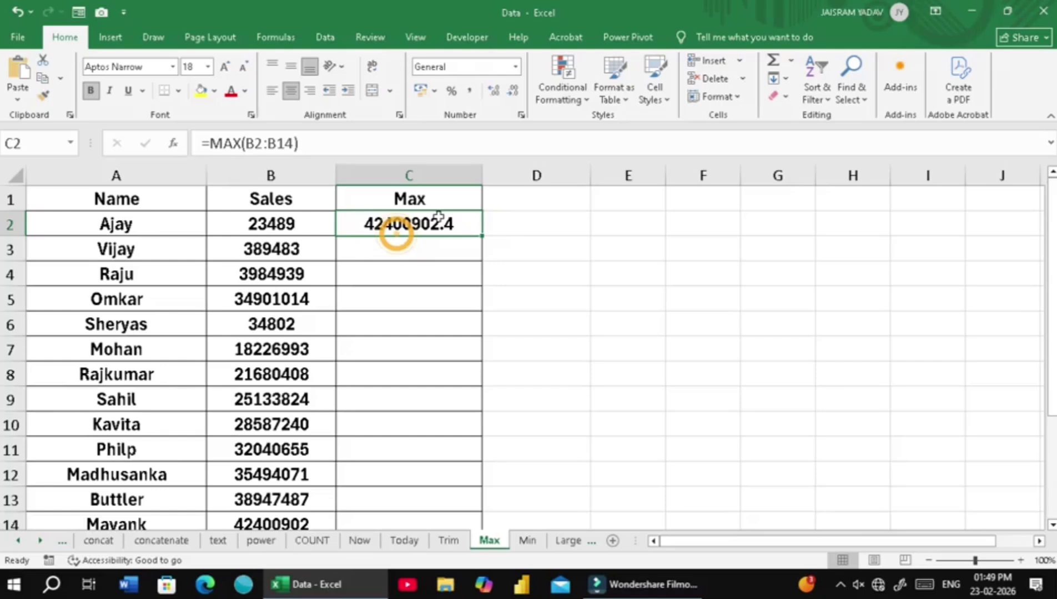
# - On the Min sheet, enter =MIN(B2:B7) in C2 for the lowest sales value and check its formula
pyautogui.click(539, 539)
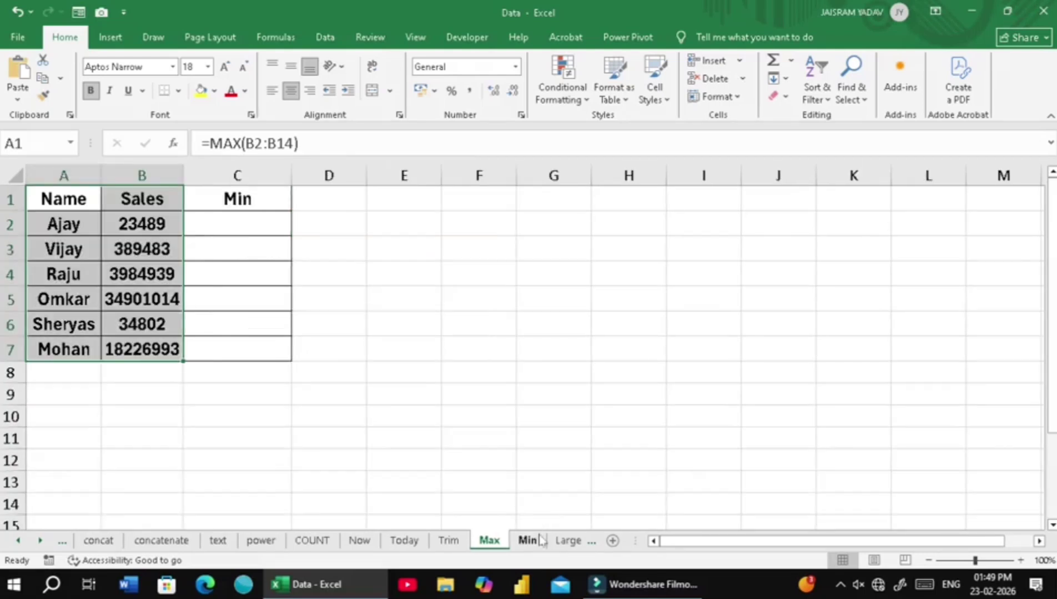
pyautogui.click(227, 222)
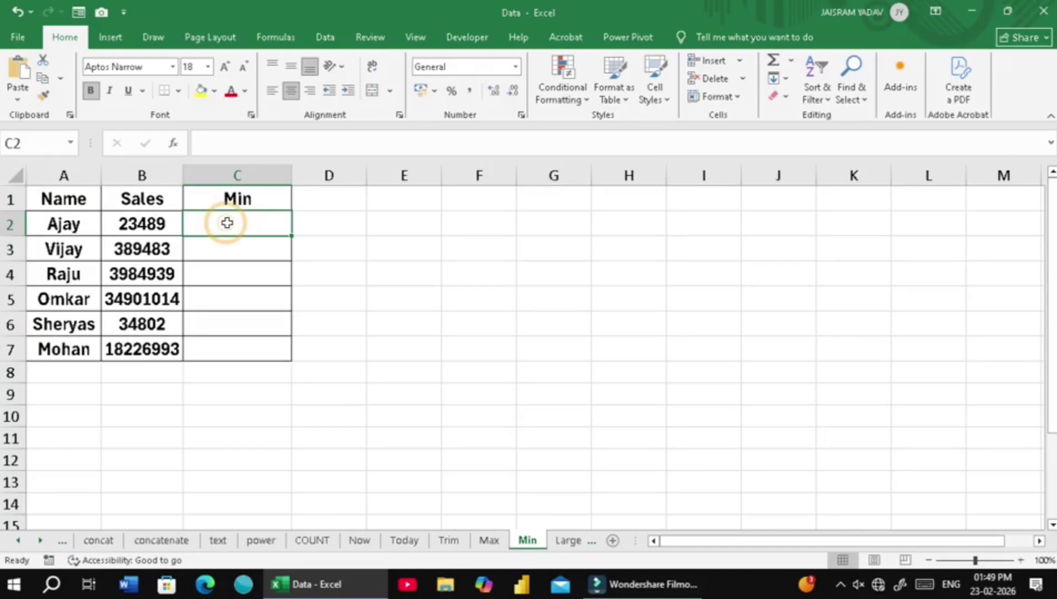
pyautogui.write('=MIN')
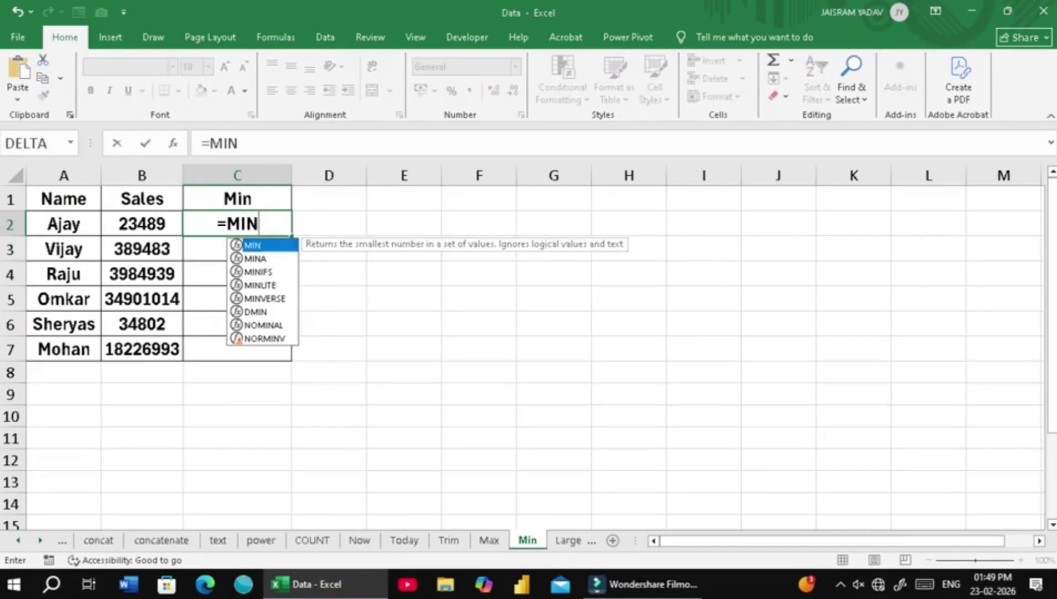
pyautogui.write('(')
pyautogui.moveTo(157, 224); pyautogui.dragTo(157, 349)
pyautogui.press('Return')
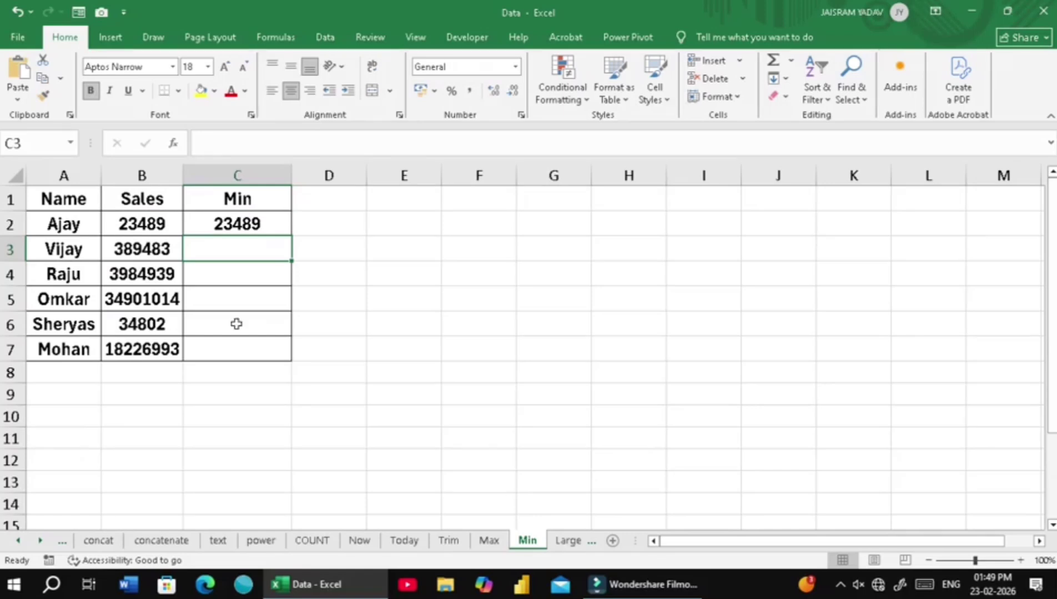
pyautogui.click(262, 222)
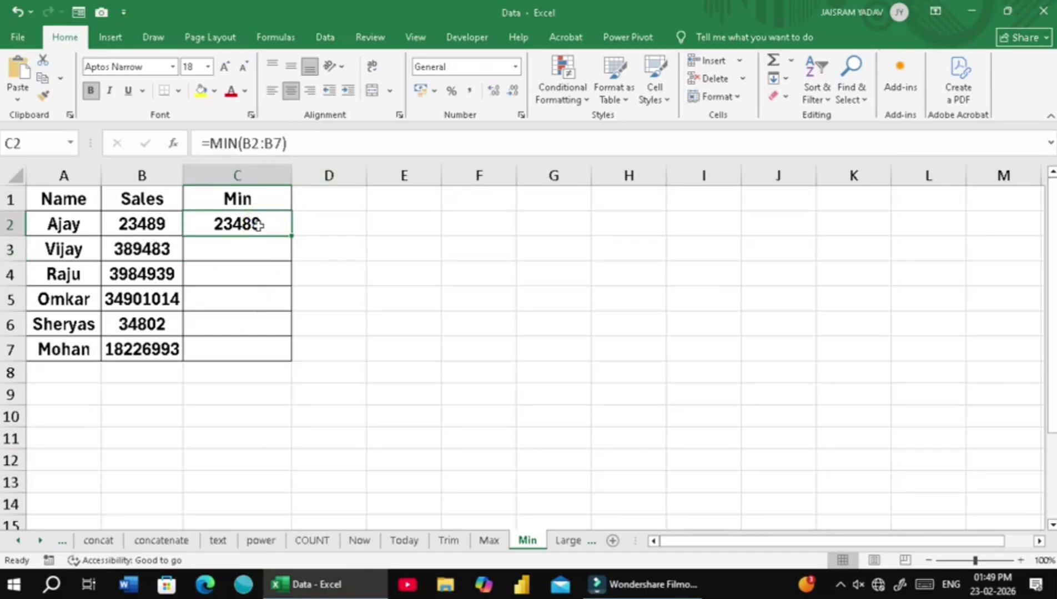
# - Change the sales value in B2 to 1 to test the MIN formula
pyautogui.click(159, 229)
pyautogui.write('1')
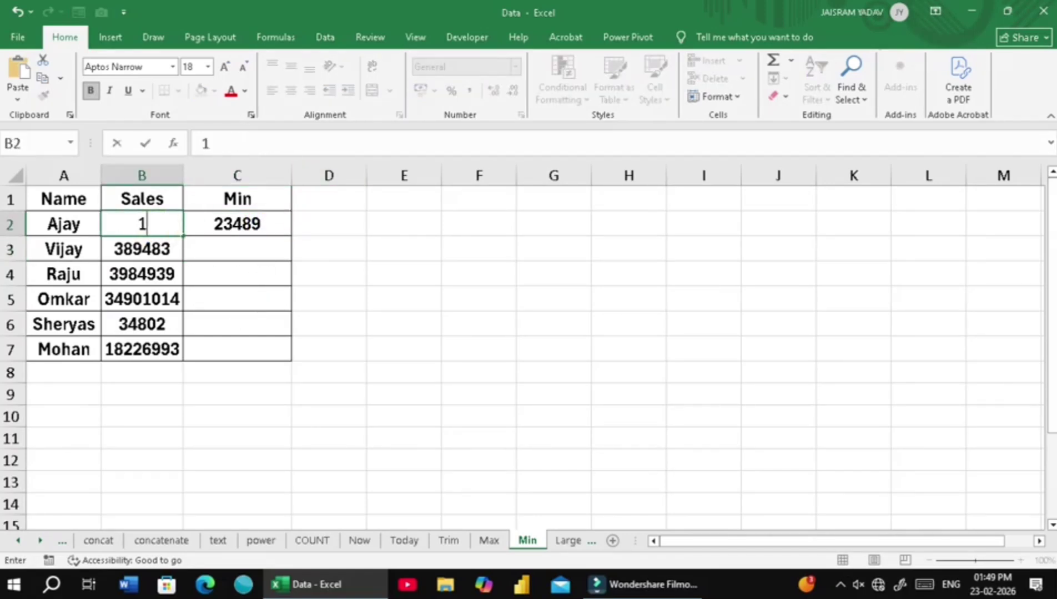
pyautogui.press('Return')
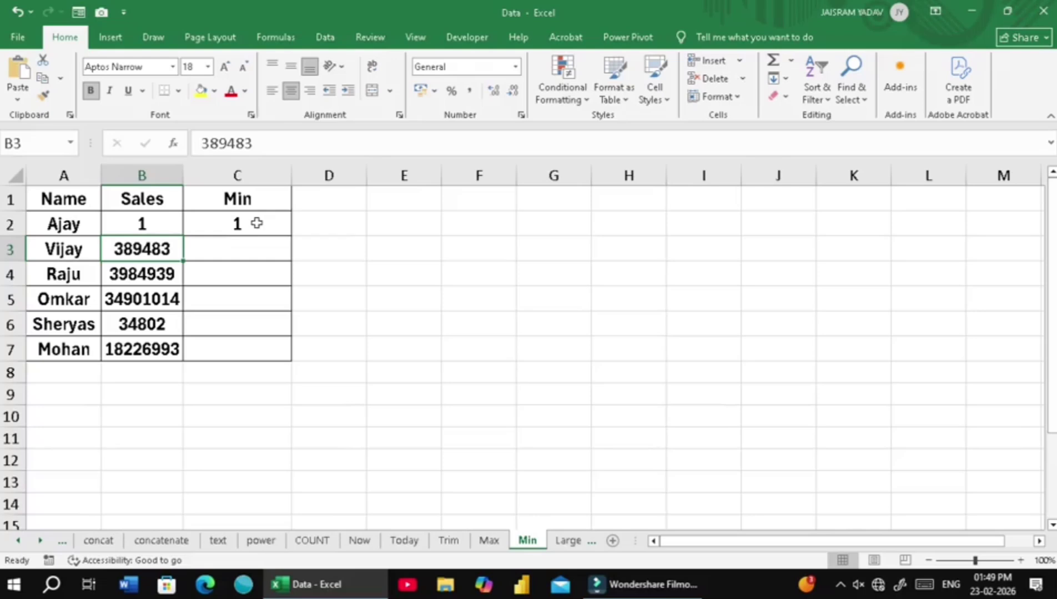
# - On the Large sheet, widen column C slightly and enter =LARGE($B$2:$B$7,1) in C2 for the highest sales value
pyautogui.click(567, 540)
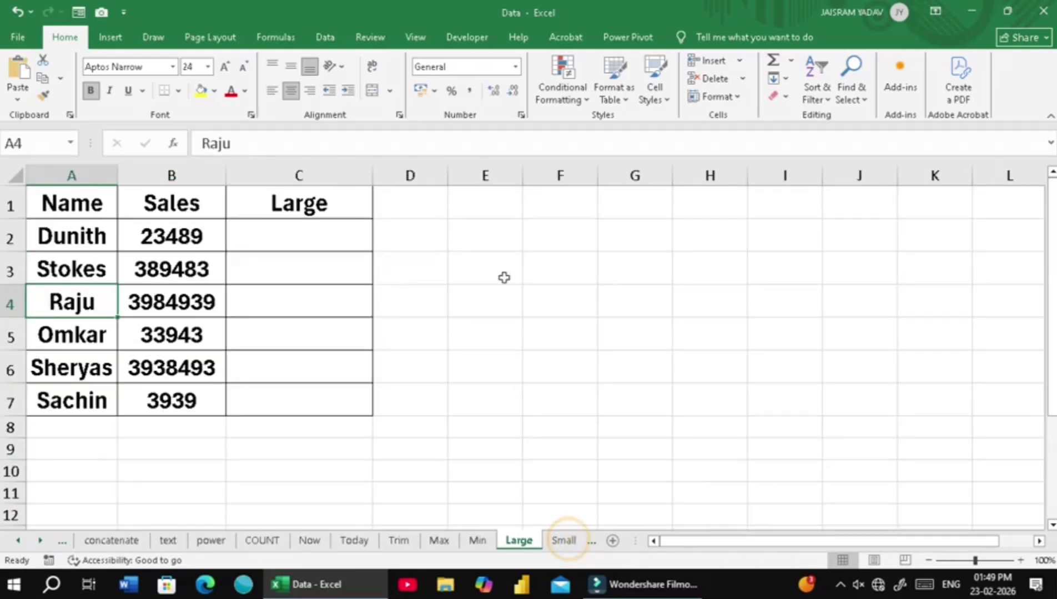
pyautogui.moveTo(372, 175); pyautogui.dragTo(385, 175)
pyautogui.click(334, 234)
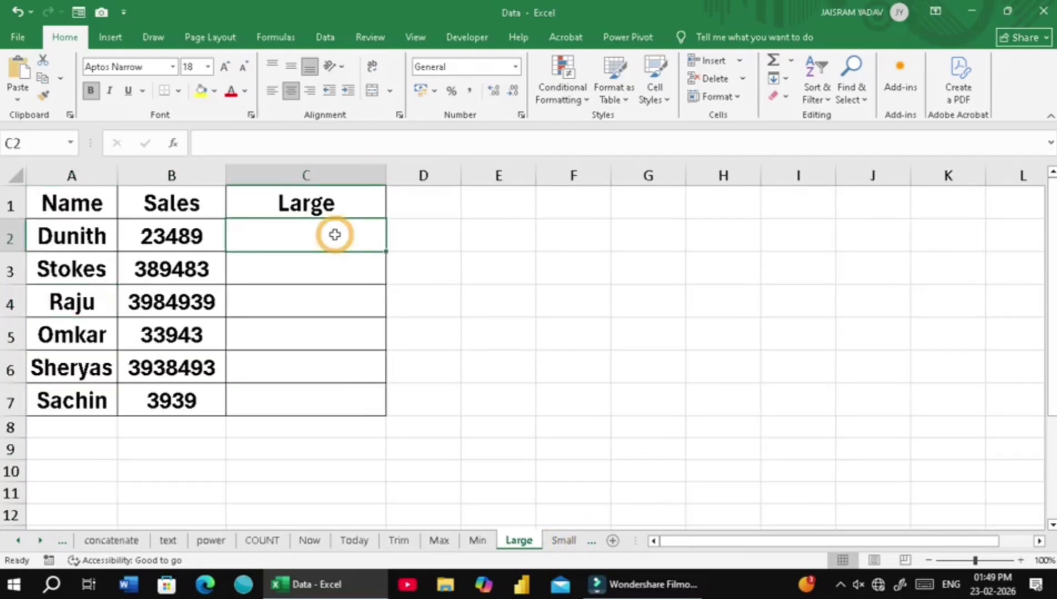
pyautogui.write('=L')
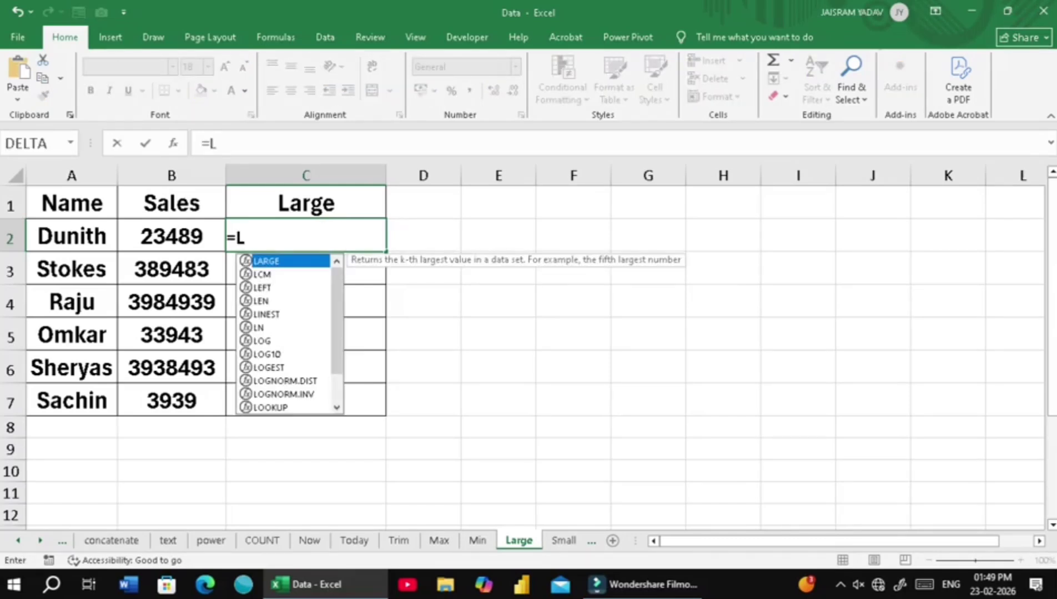
pyautogui.press('Tab')
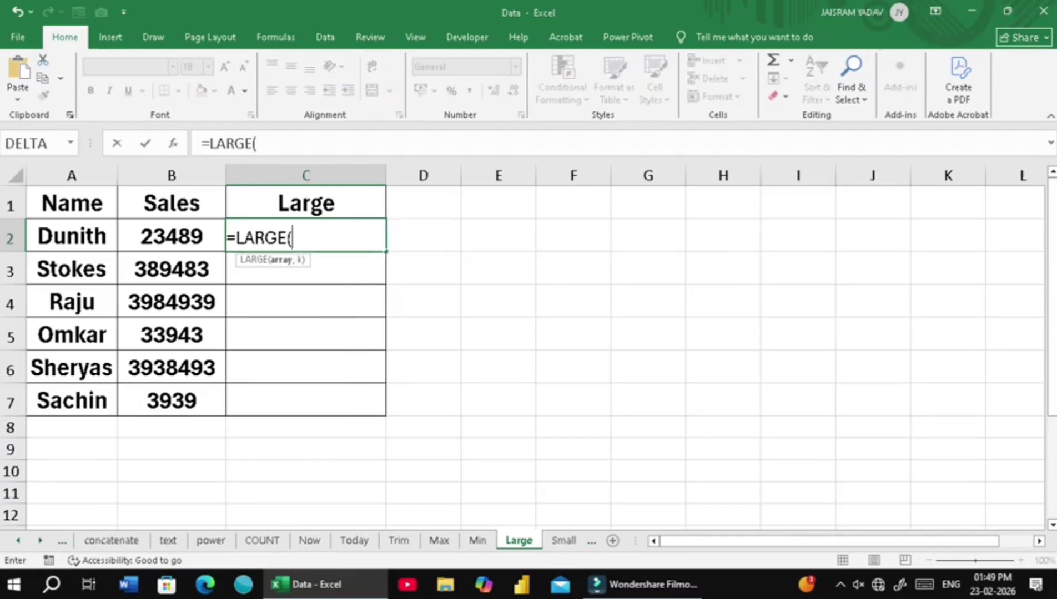
pyautogui.moveTo(173, 238); pyautogui.dragTo(173, 386)
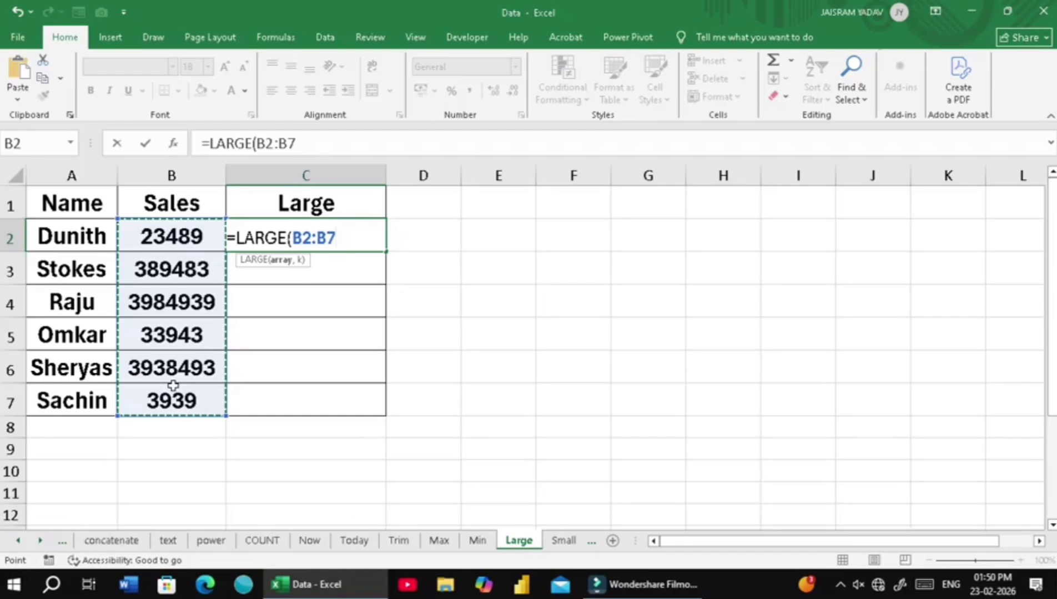
pyautogui.press('F4')
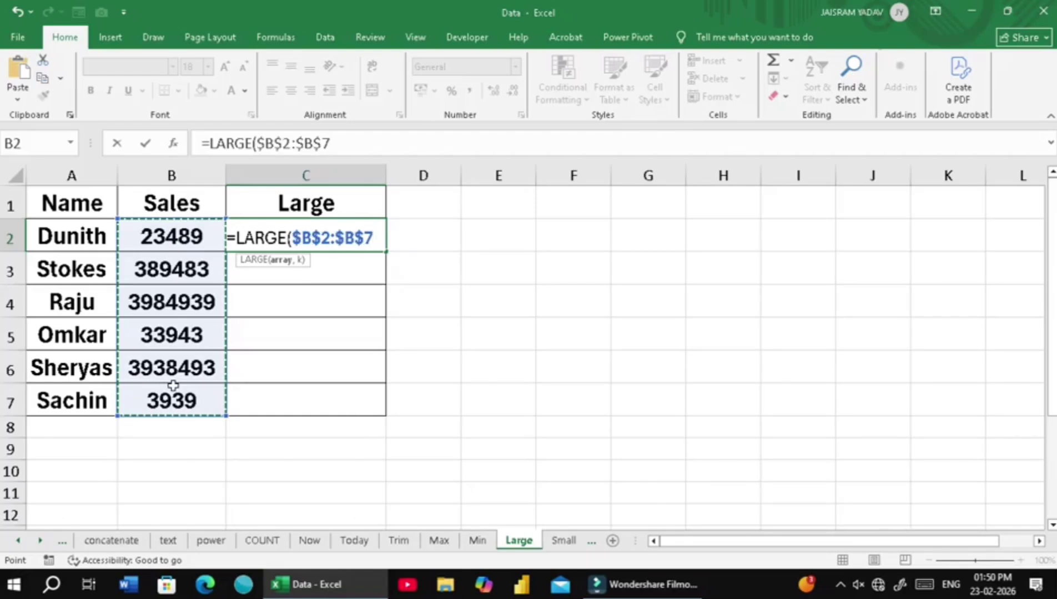
pyautogui.write(',')
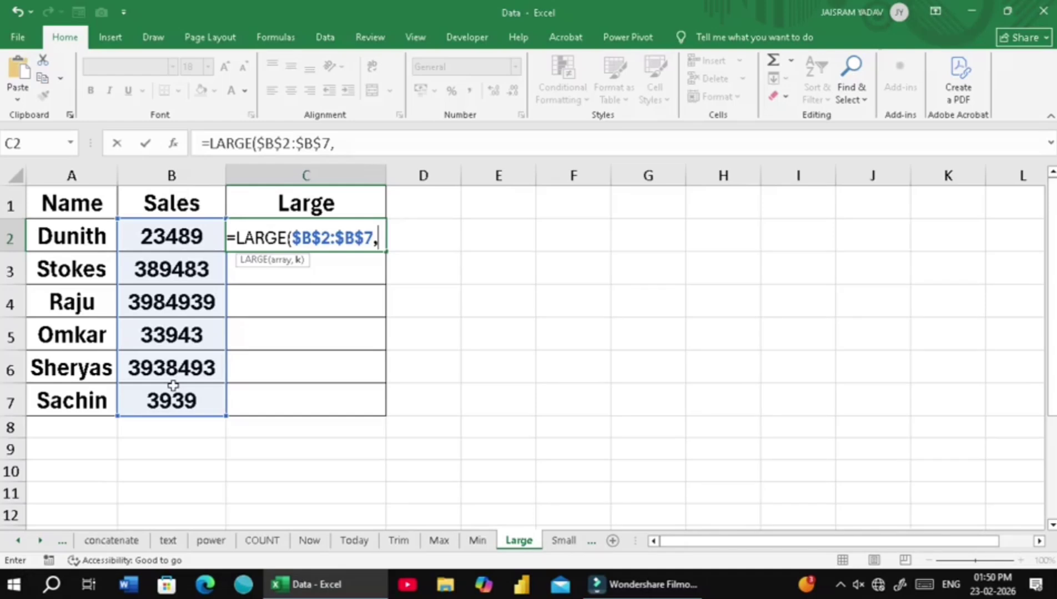
pyautogui.write('1)')
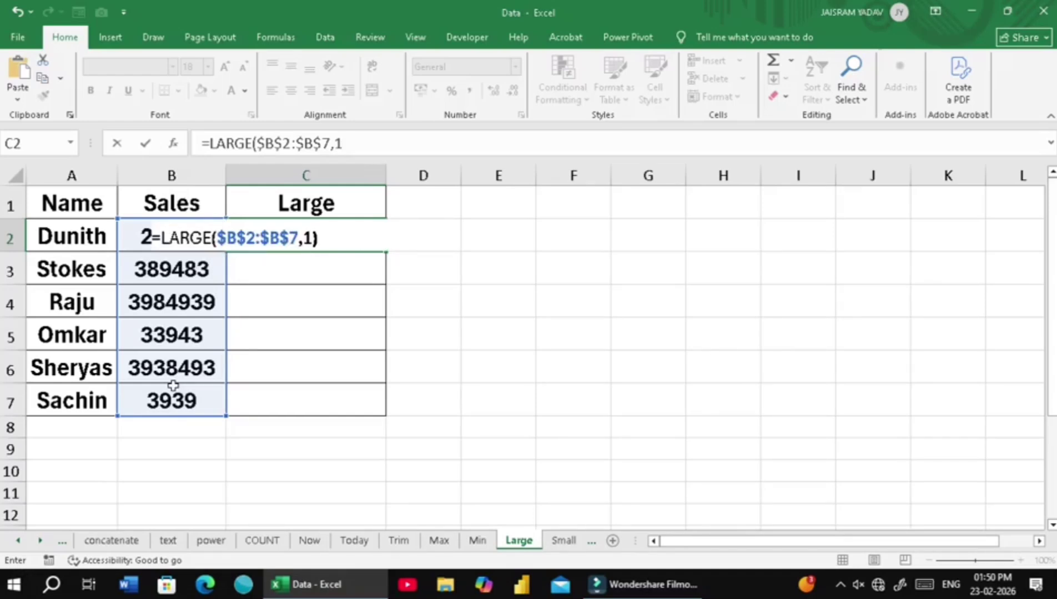
pyautogui.press('Return')
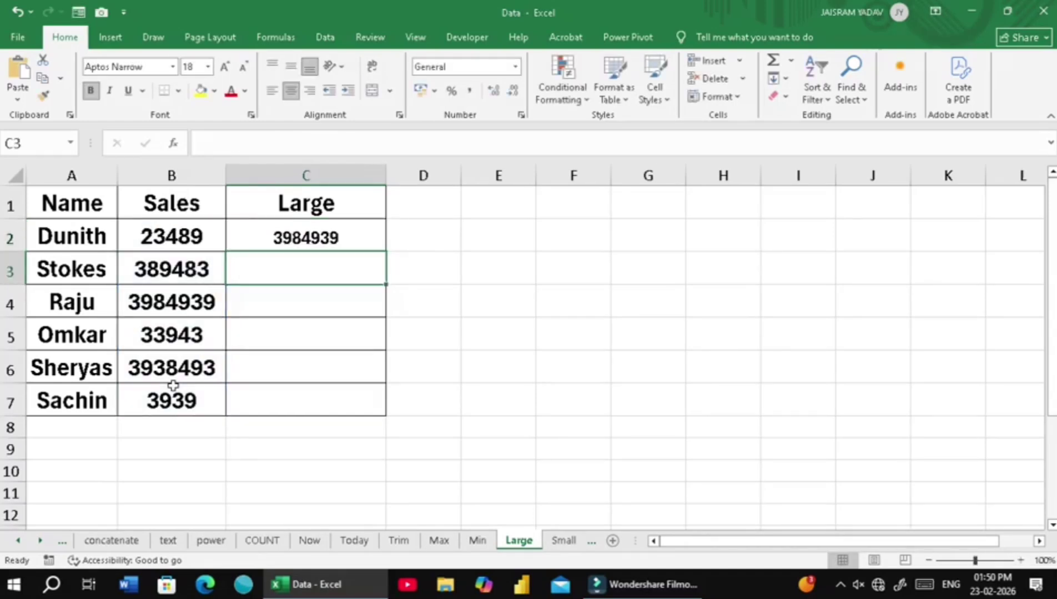
# - Change the rank argument of the LARGE formula in C2 to 2 for the second-highest sales value, and check the formula
pyautogui.click(349, 230)
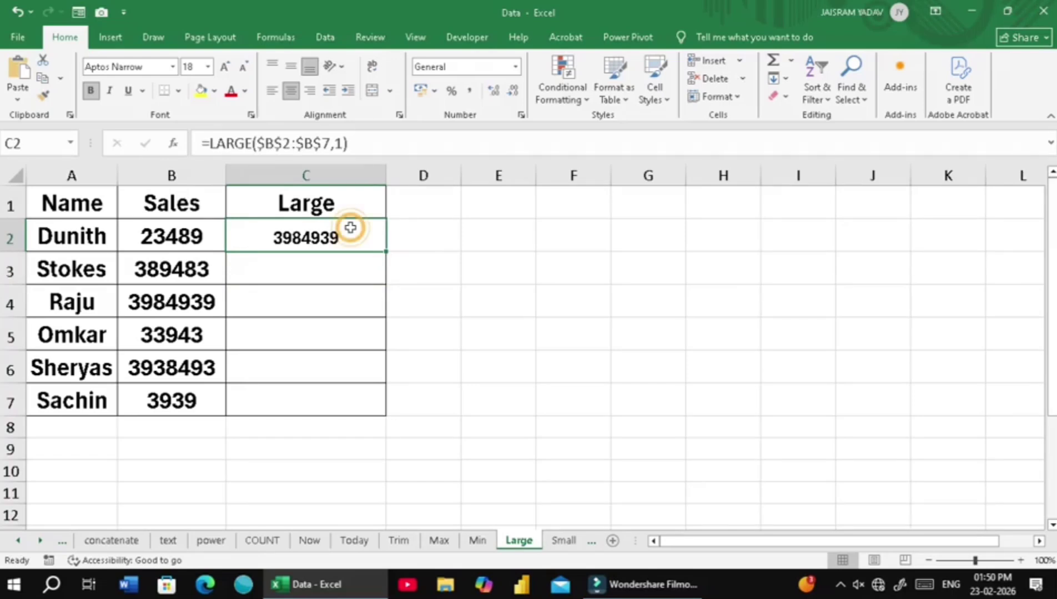
pyautogui.click(337, 143)
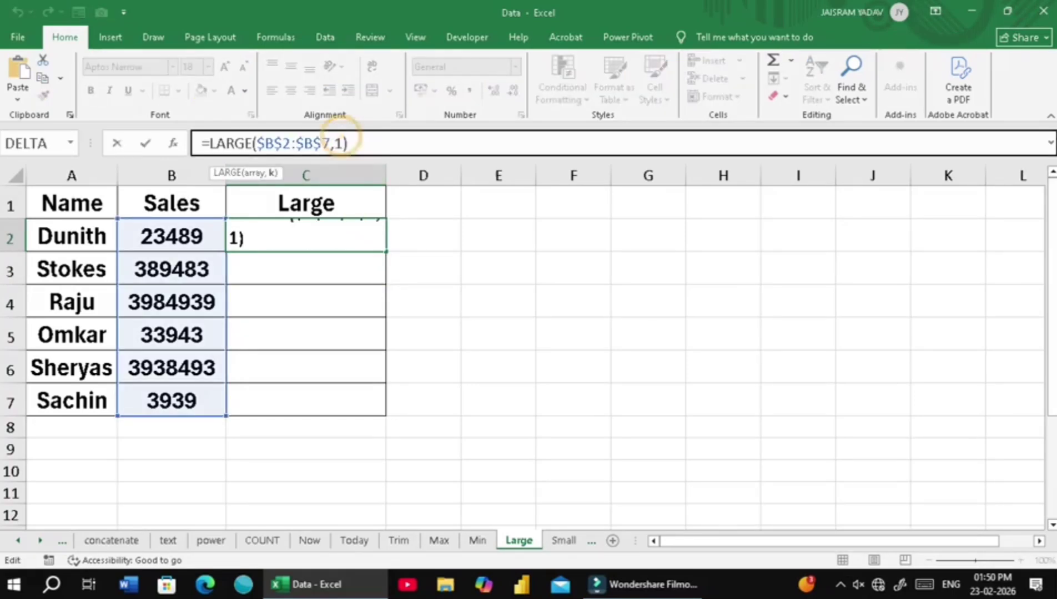
pyautogui.press('BackSpace')
pyautogui.write('2')
pyautogui.press('Return')
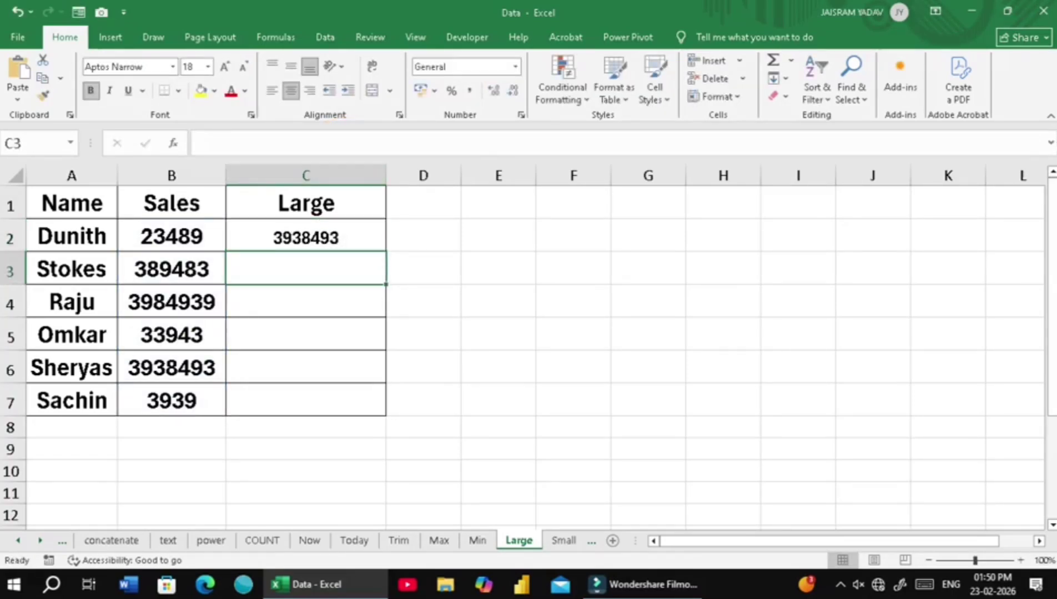
pyautogui.click(330, 231)
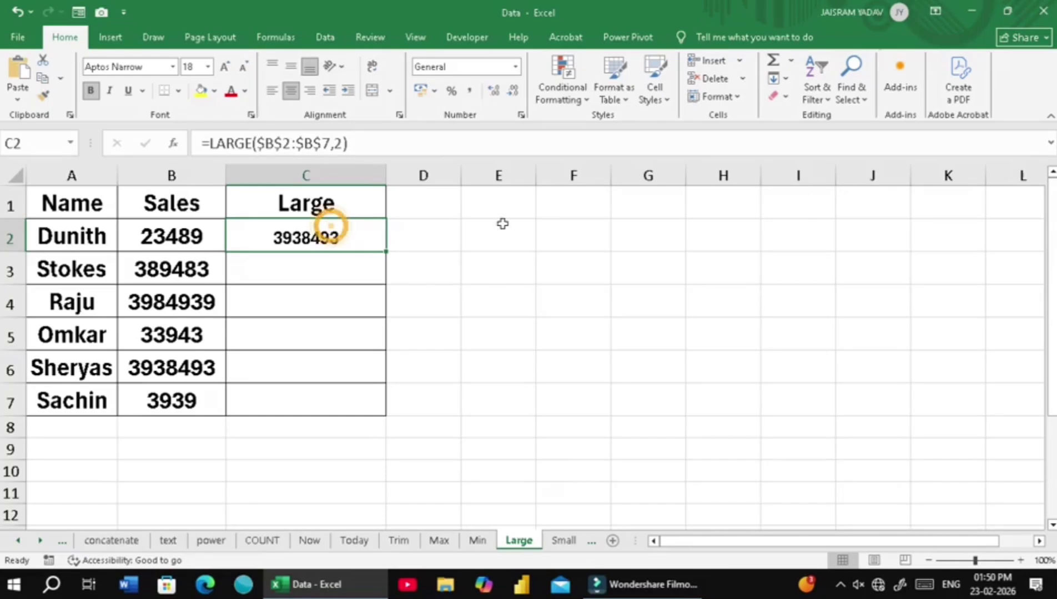
# - Widen column D and highlight the sales values in B2:B7
pyautogui.moveTo(461, 175); pyautogui.dragTo(525, 177)
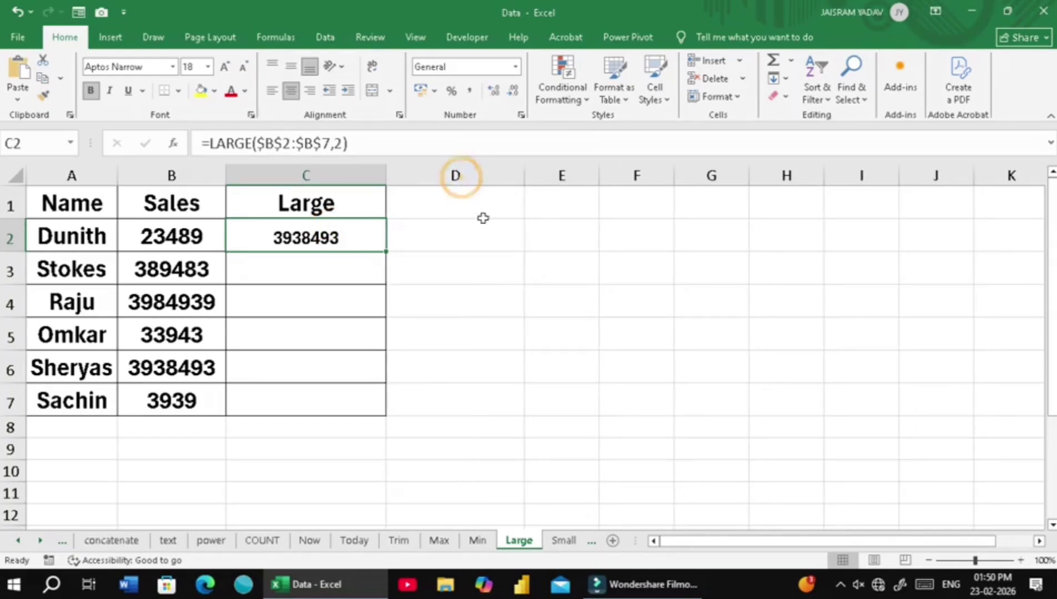
pyautogui.click(479, 220)
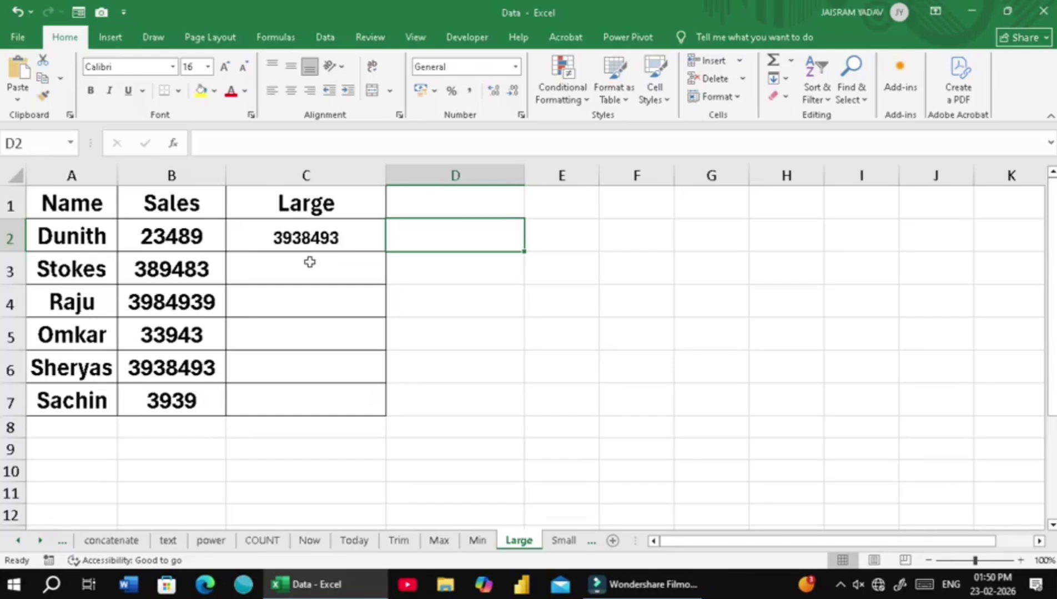
pyautogui.click(172, 237)
pyautogui.moveTo(172, 246); pyautogui.dragTo(193, 404)
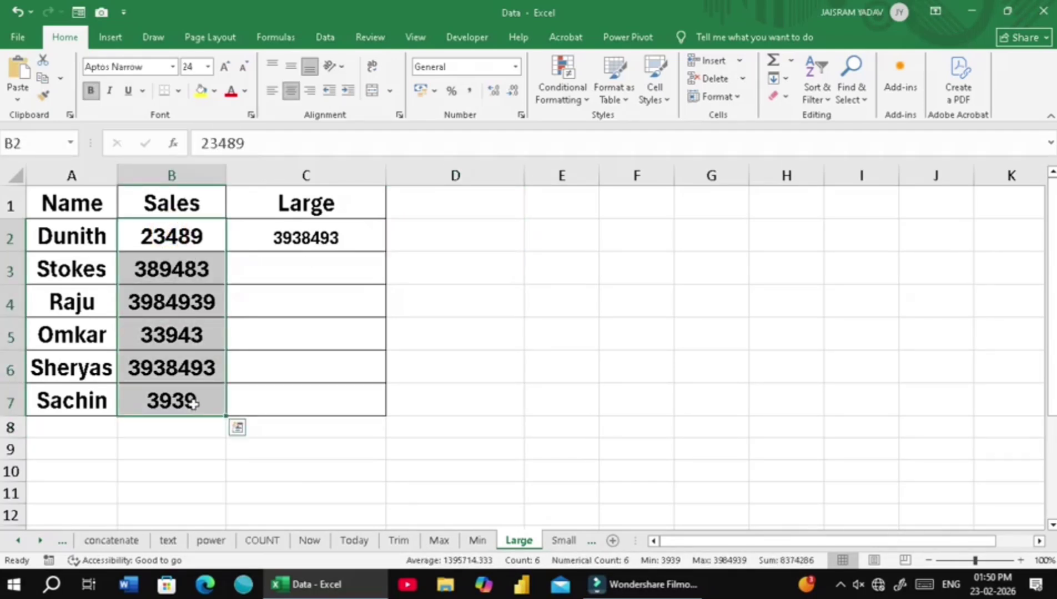
# - Enter =SUM(LARGE($B$2:$B$7,{1,2})) in D2 to total the two largest sales, and centre the result
pyautogui.click(414, 248)
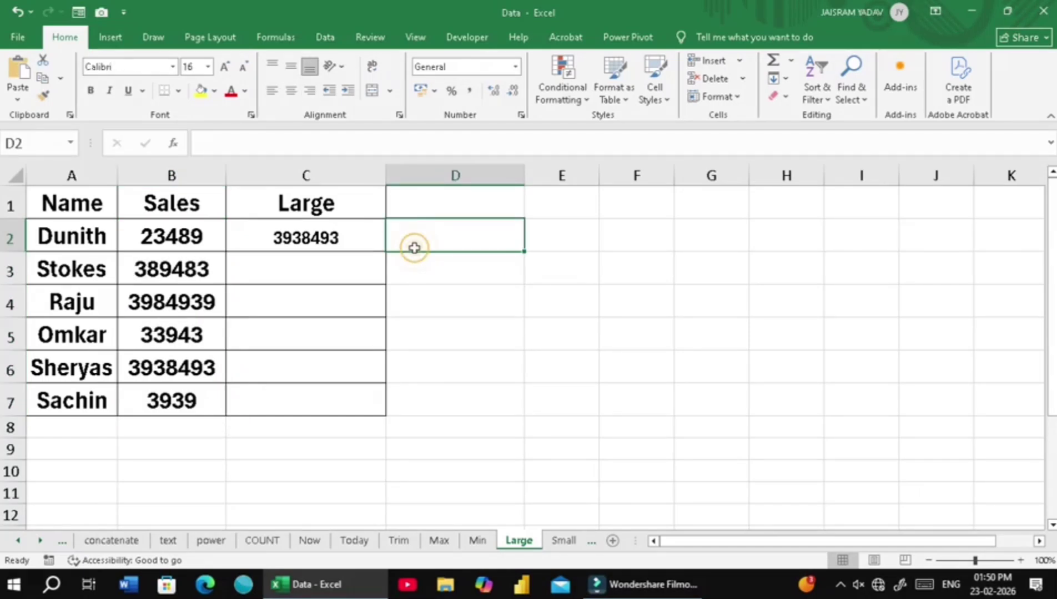
pyautogui.write('=SUM')
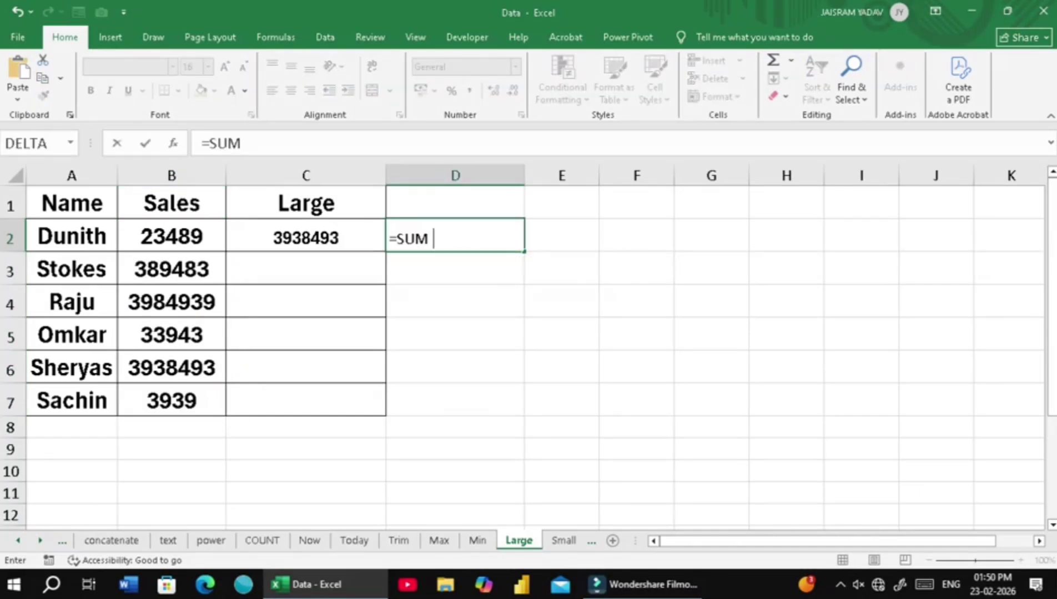
pyautogui.press('BackSpace')
pyautogui.write('(LA')
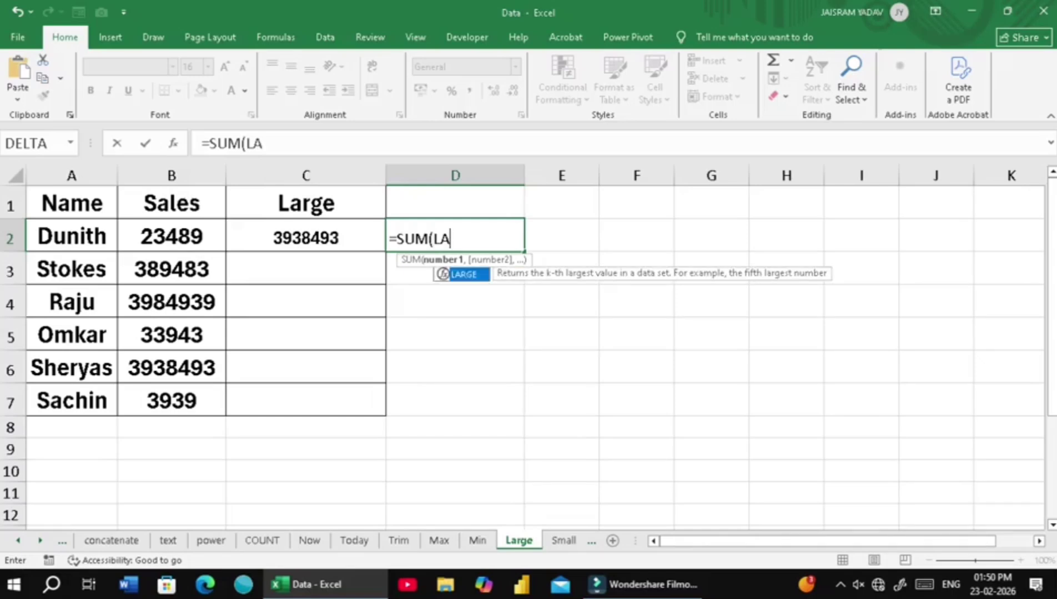
pyautogui.write('R')
pyautogui.press('Tab')
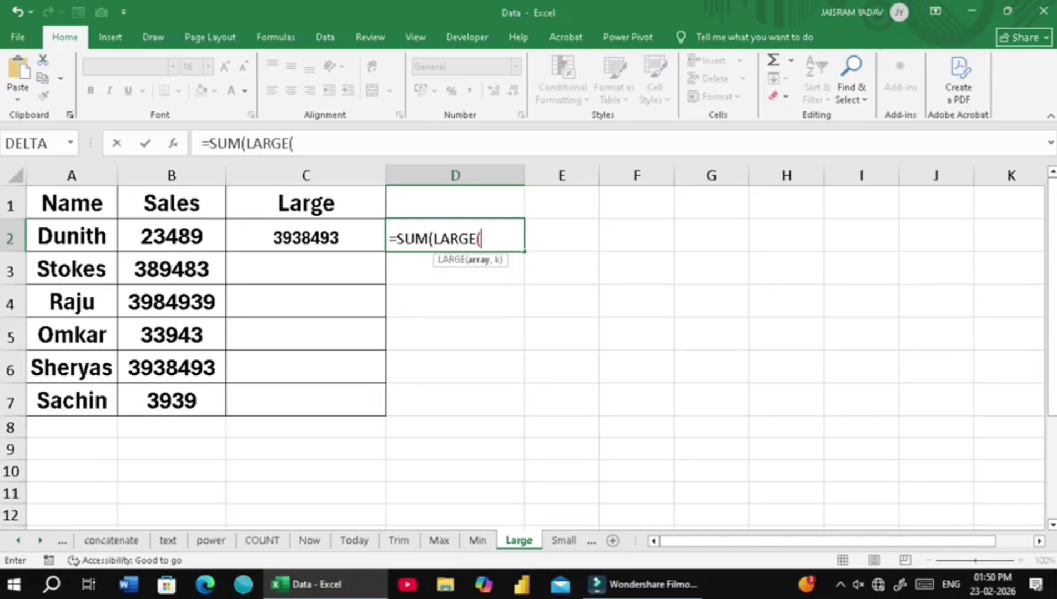
pyautogui.moveTo(206, 233); pyautogui.dragTo(198, 389)
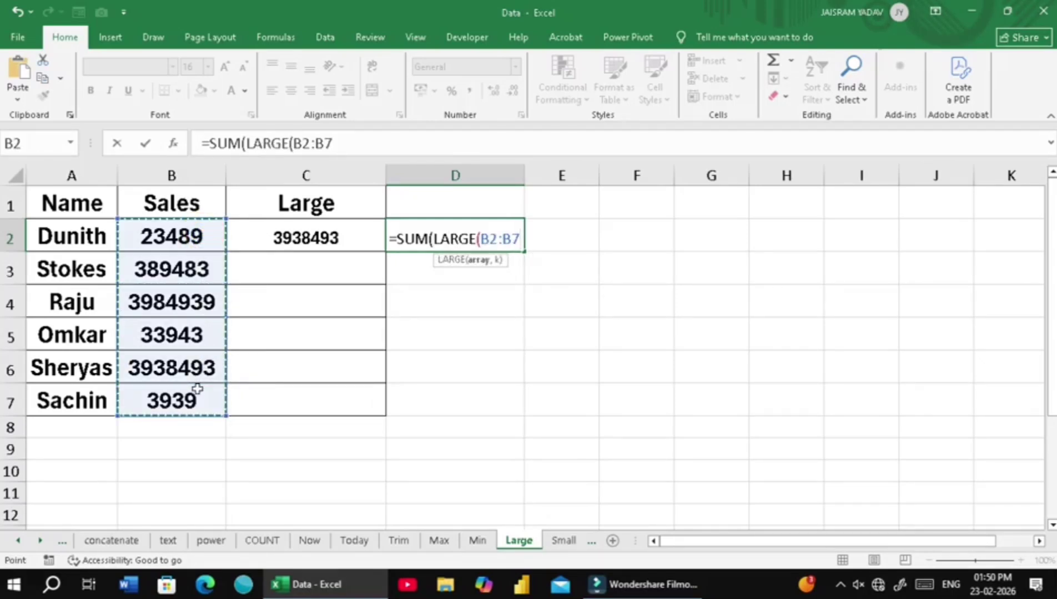
pyautogui.press('F4')
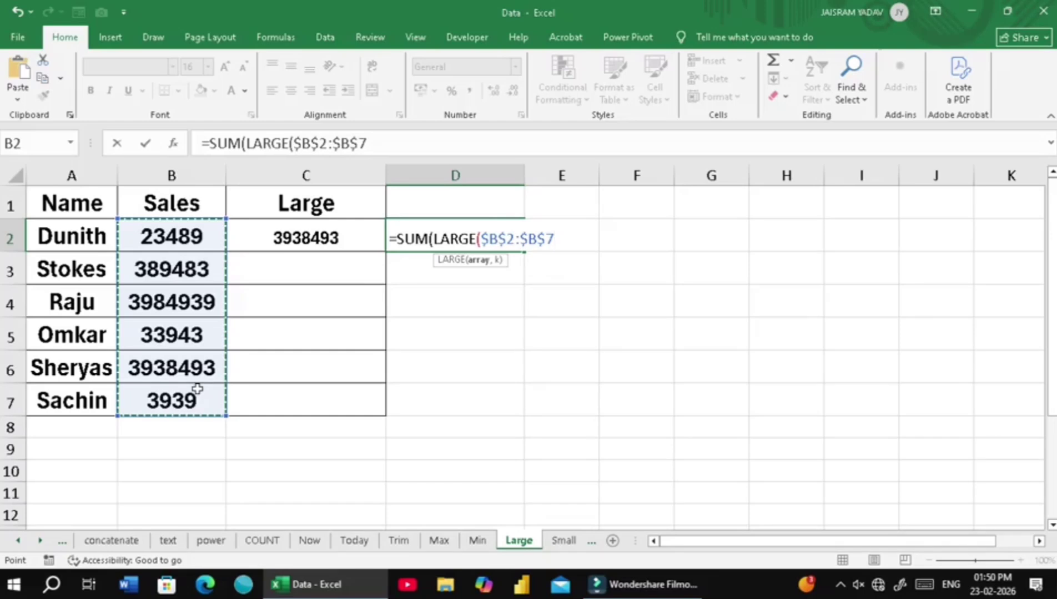
pyautogui.write(',')
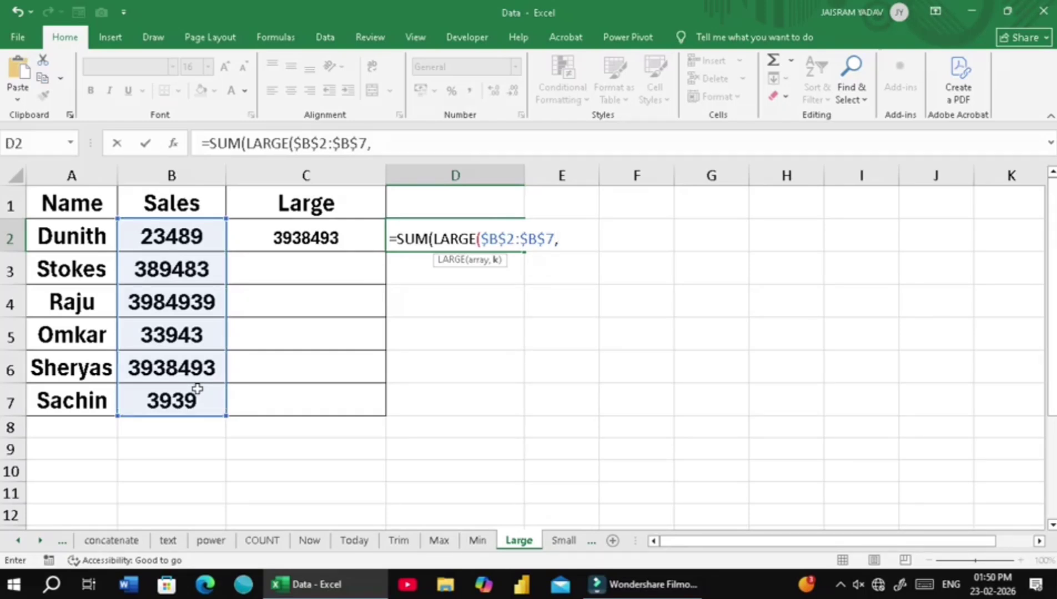
pyautogui.write('{1,2}')
pyautogui.write(')')
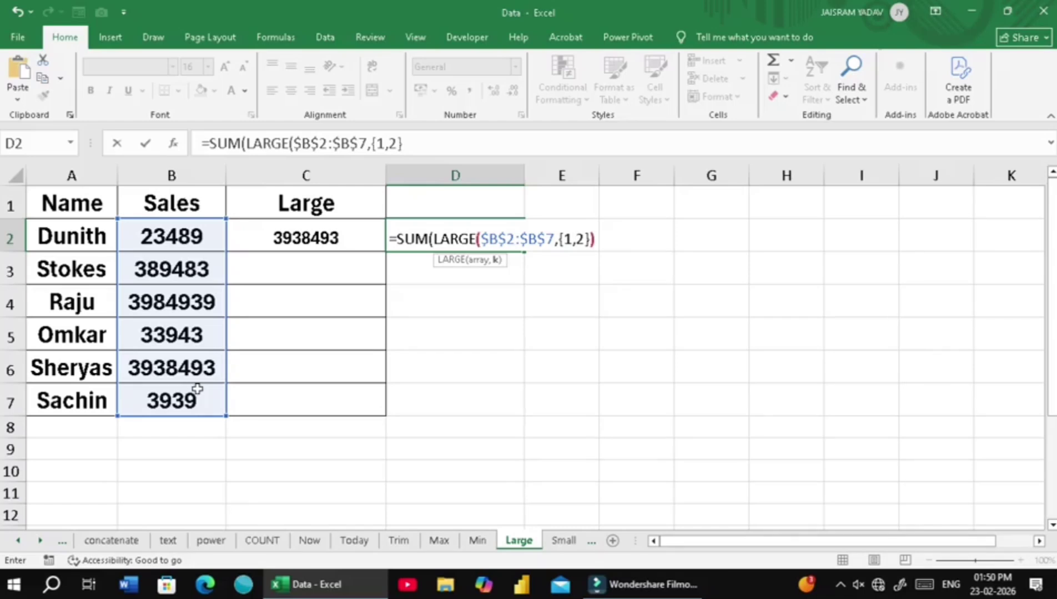
pyautogui.write(')')
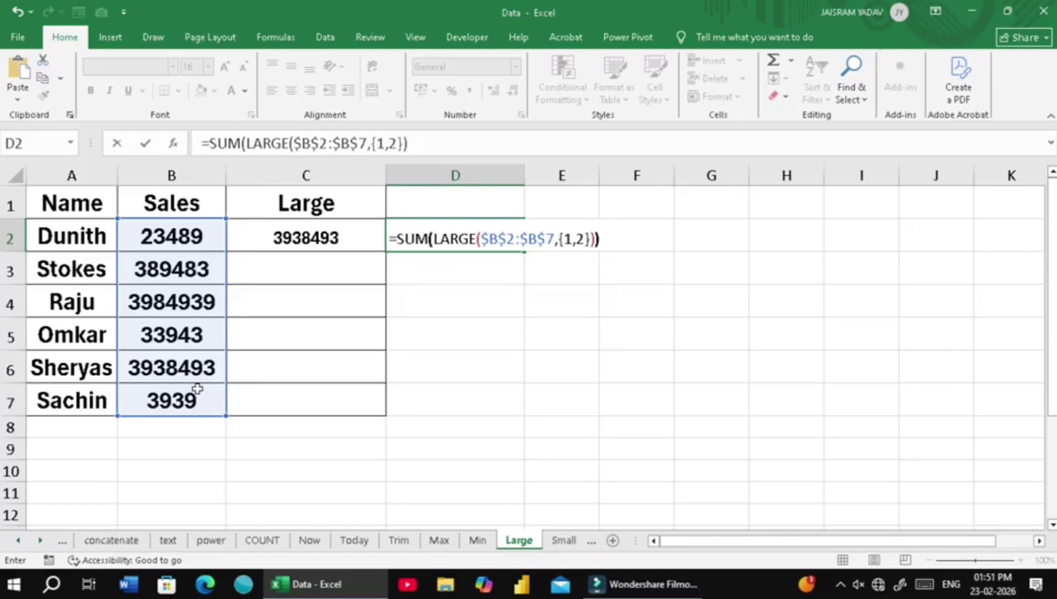
pyautogui.press('Return')
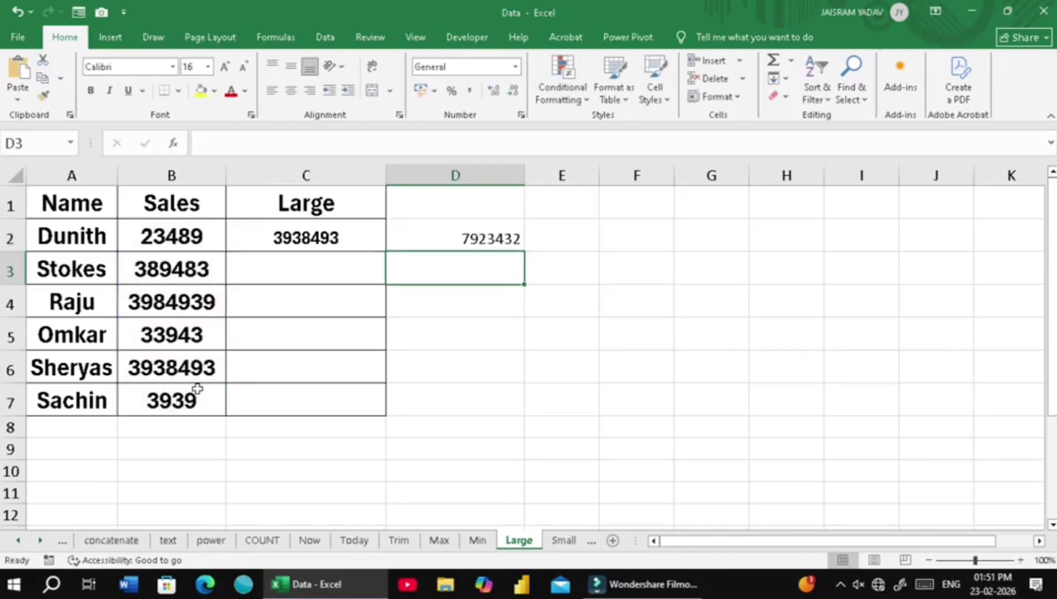
pyautogui.click(459, 239)
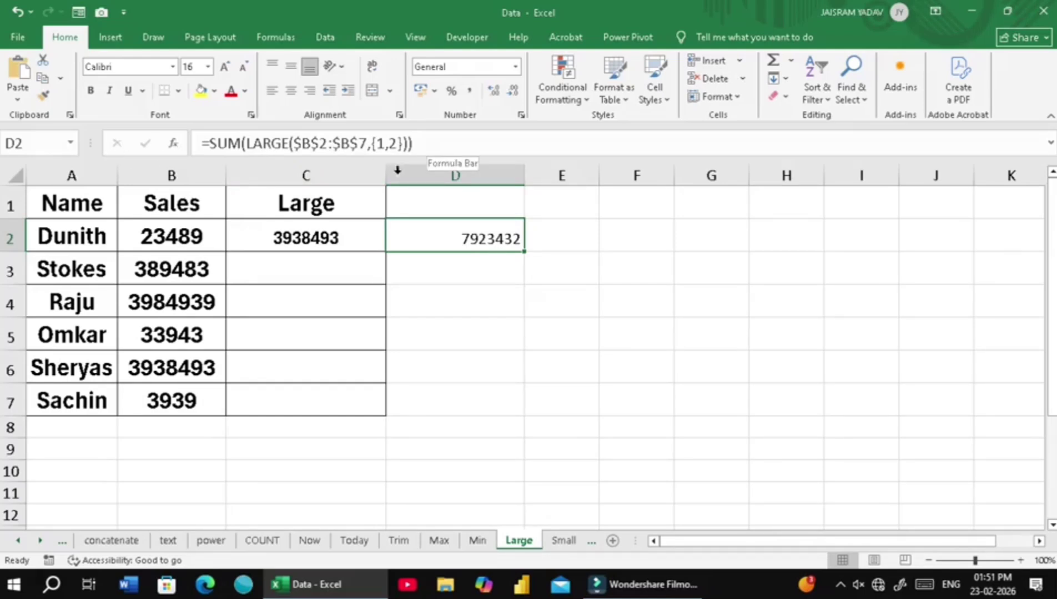
pyautogui.click(291, 90)
# - On the Small sheet, enter =SMALL($B$2:$B$7,1) in C2 for the smallest sales value and check its formula
pyautogui.scroll(-1, 558, 543)
pyautogui.click(557, 543)
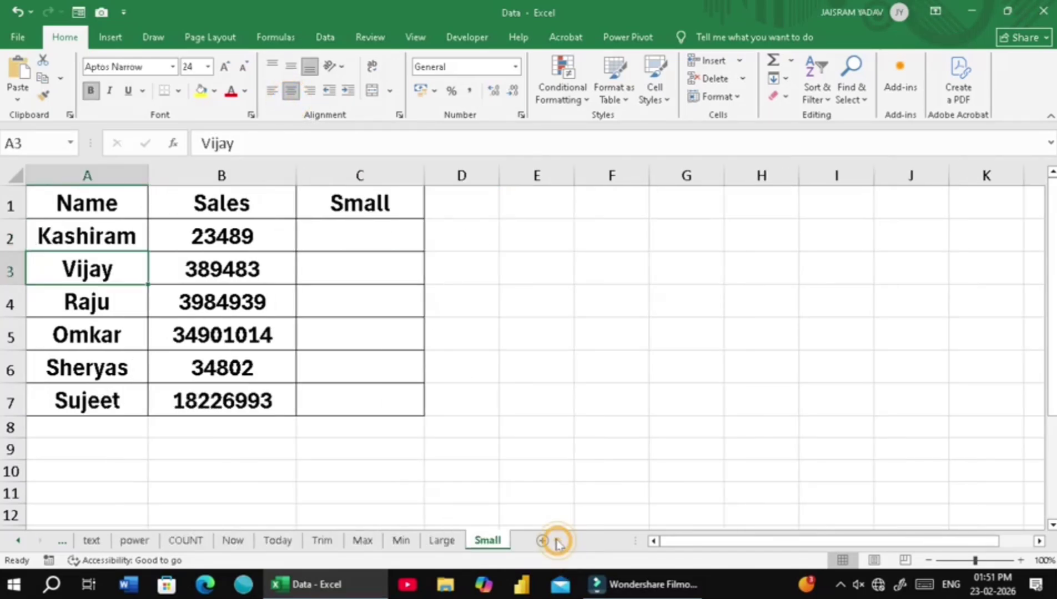
pyautogui.click(366, 244)
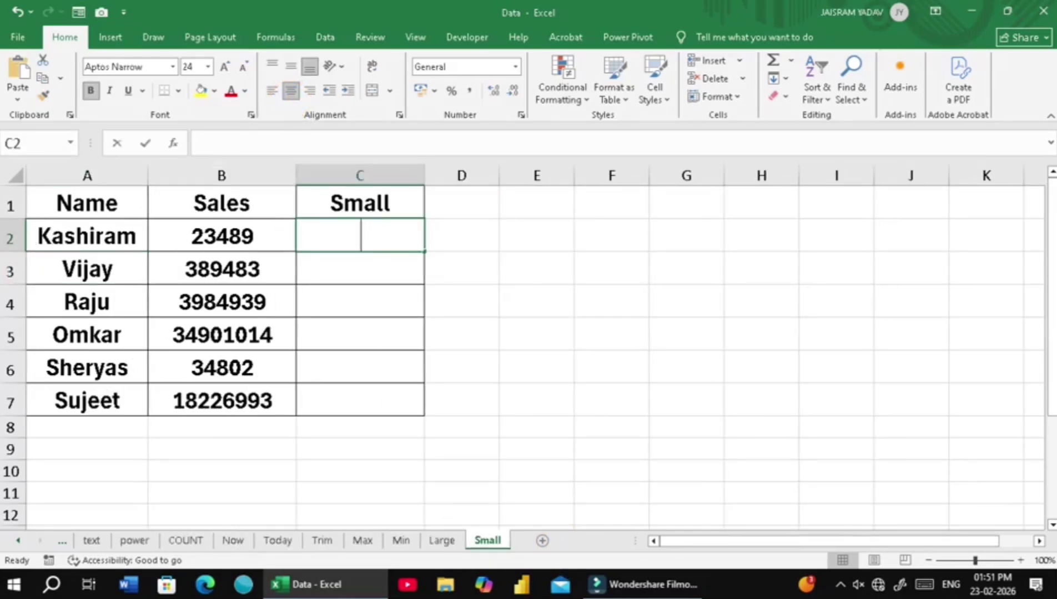
pyautogui.write('=SMA')
pyautogui.press('Tab')
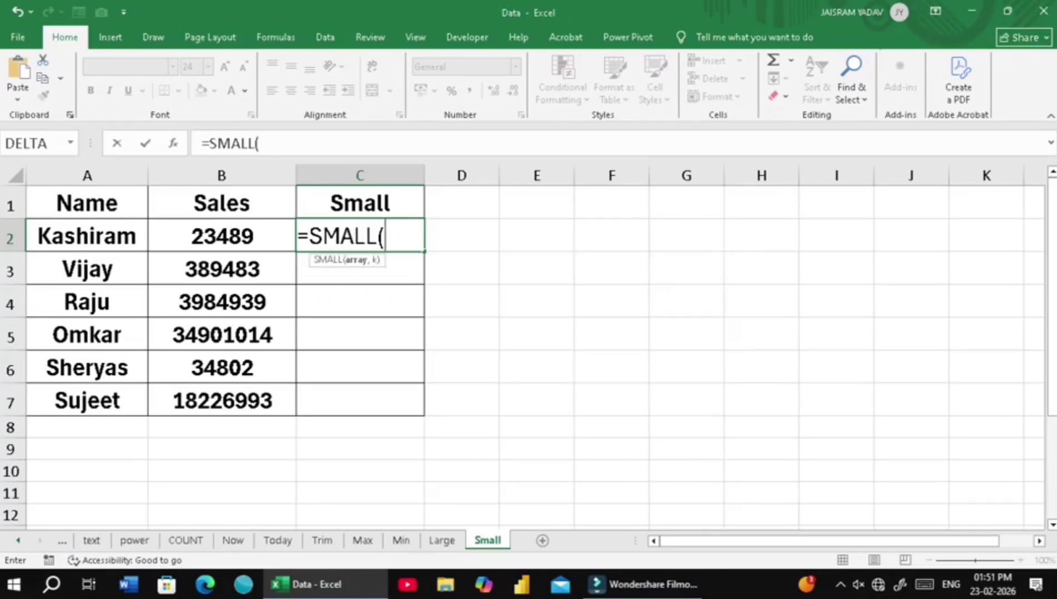
pyautogui.moveTo(222, 236); pyautogui.dragTo(289, 411)
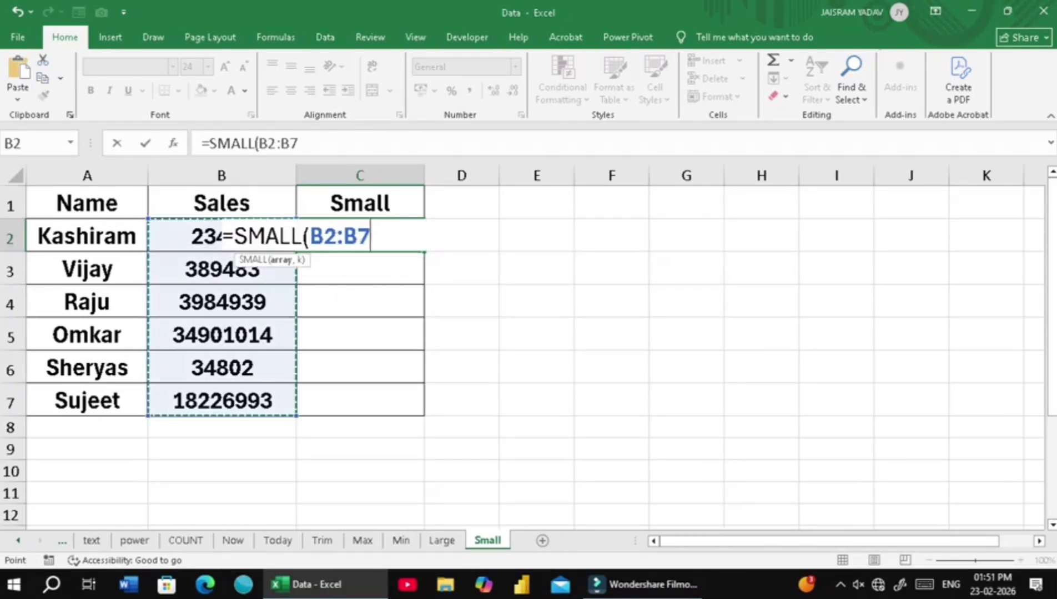
pyautogui.press('F4')
pyautogui.write(',')
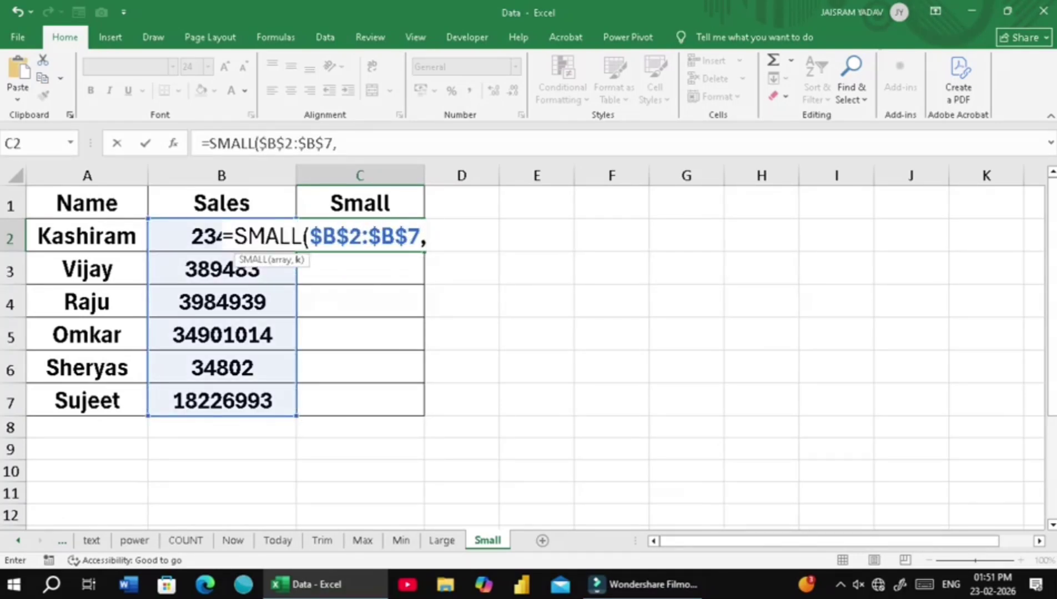
pyautogui.write('1)')
pyautogui.press('Return')
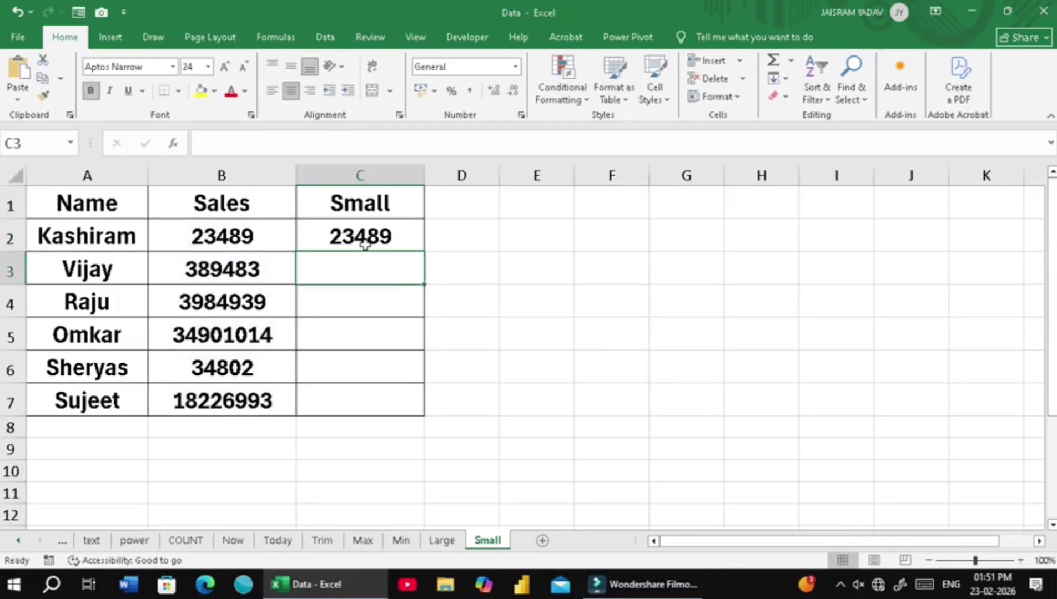
pyautogui.click(365, 244)
# - Change the sales value in B3 to 3 to test the SMALL formula
pyautogui.click(214, 274)
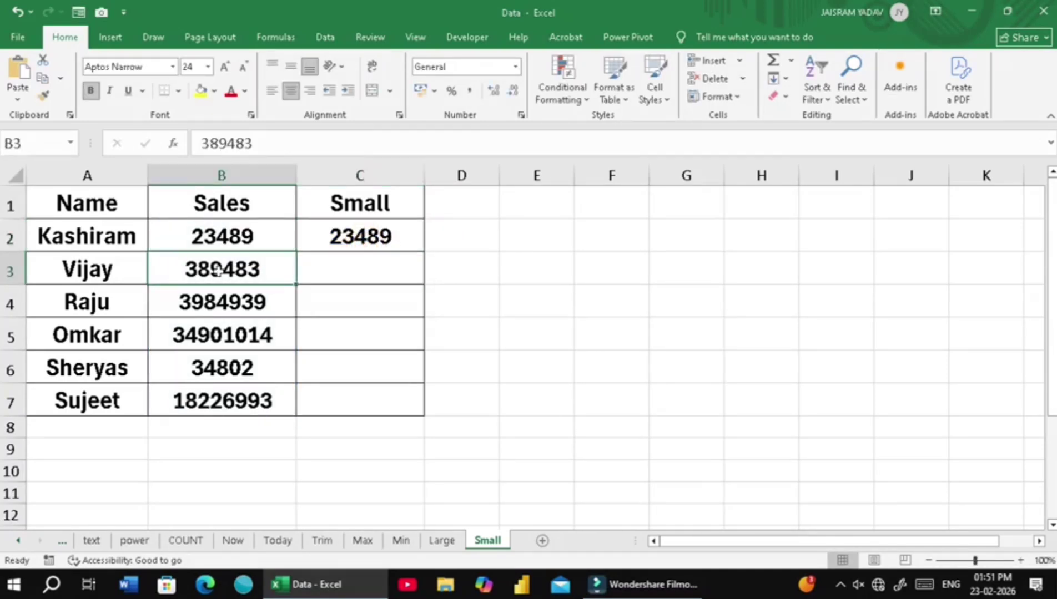
pyautogui.write('3')
pyautogui.press('Return')
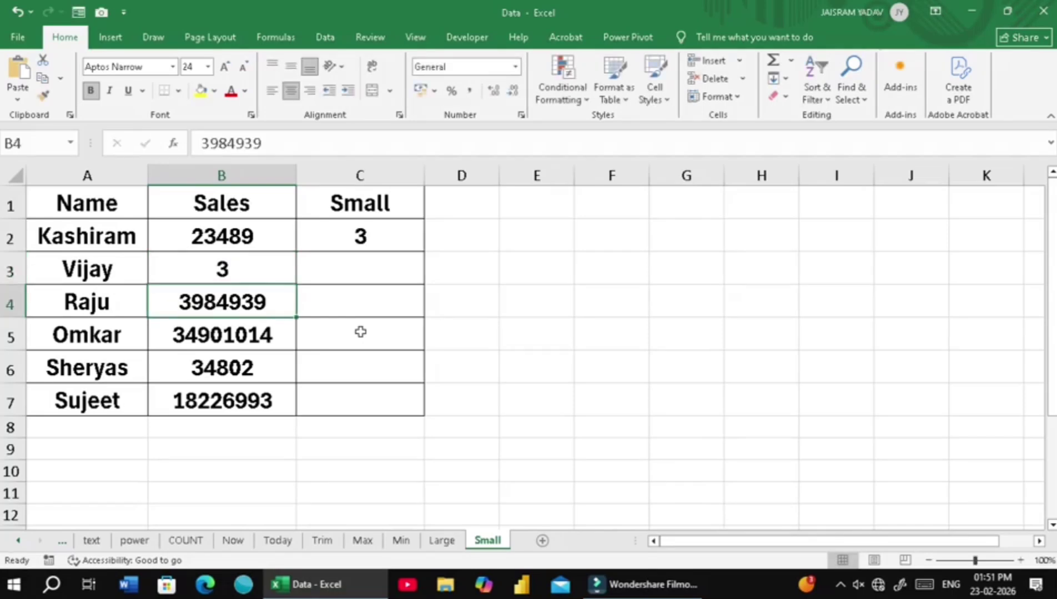
# - Change the formula in C2 to =SMALL($B$2:$B$7,2) to return the second-smallest sales value
pyautogui.click(391, 235)
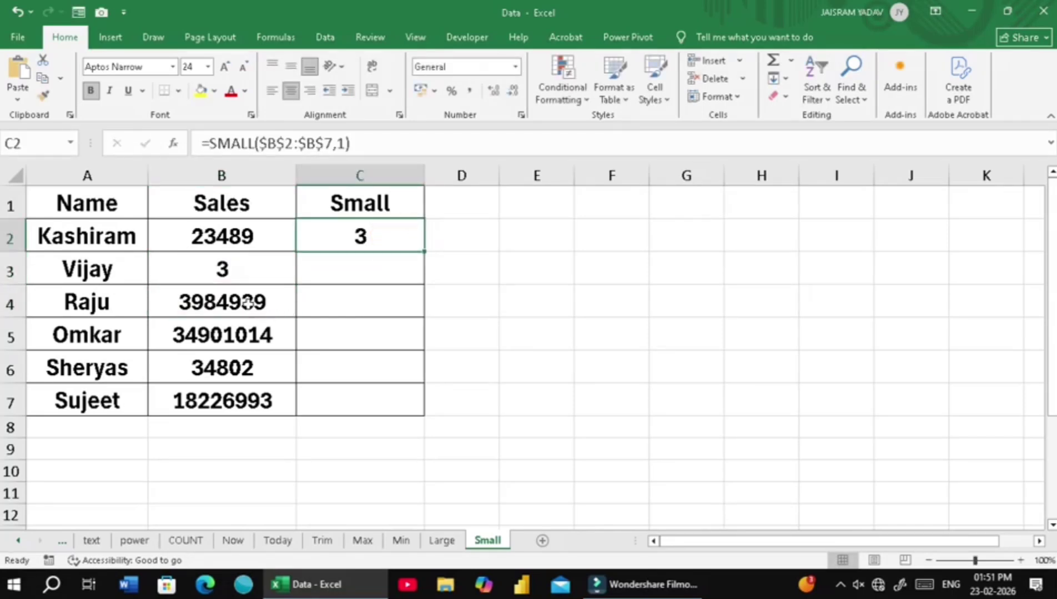
pyautogui.doubleClick(387, 234)
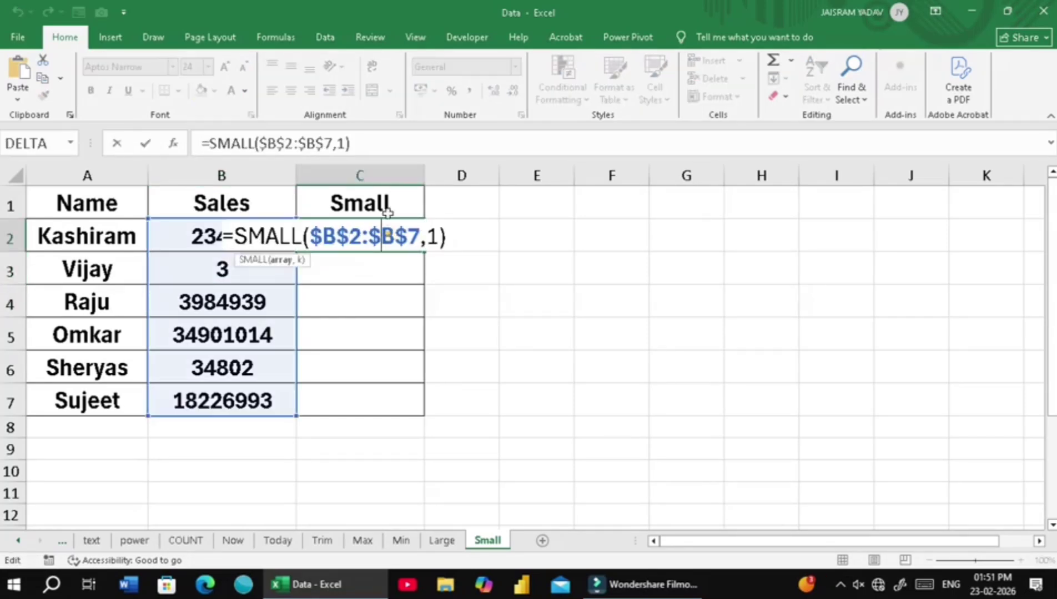
pyautogui.click(437, 236)
pyautogui.press('BackSpace')
pyautogui.write('2')
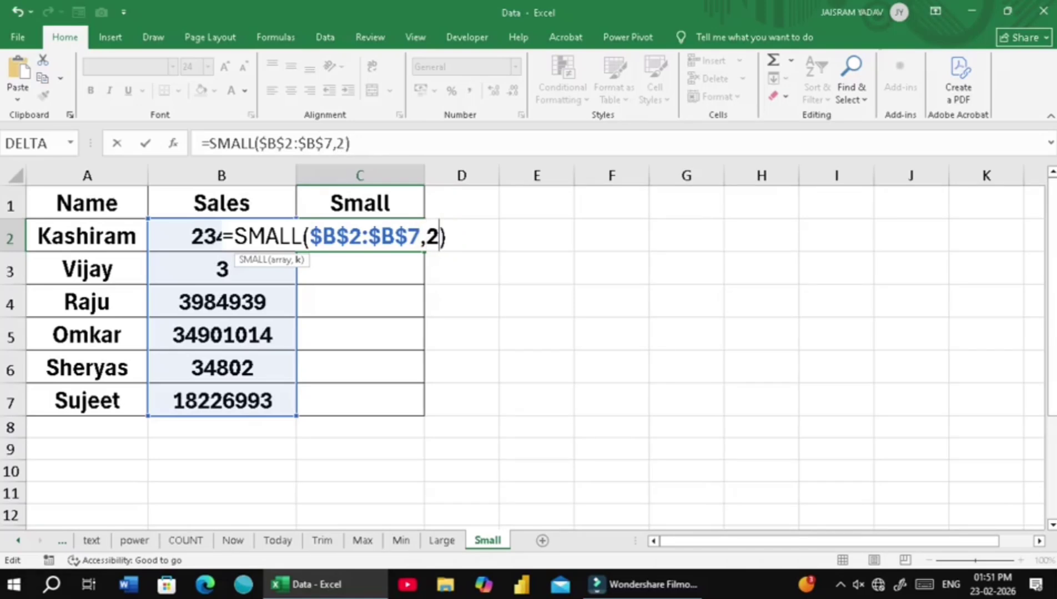
pyautogui.press('Return')
pyautogui.click(405, 236)
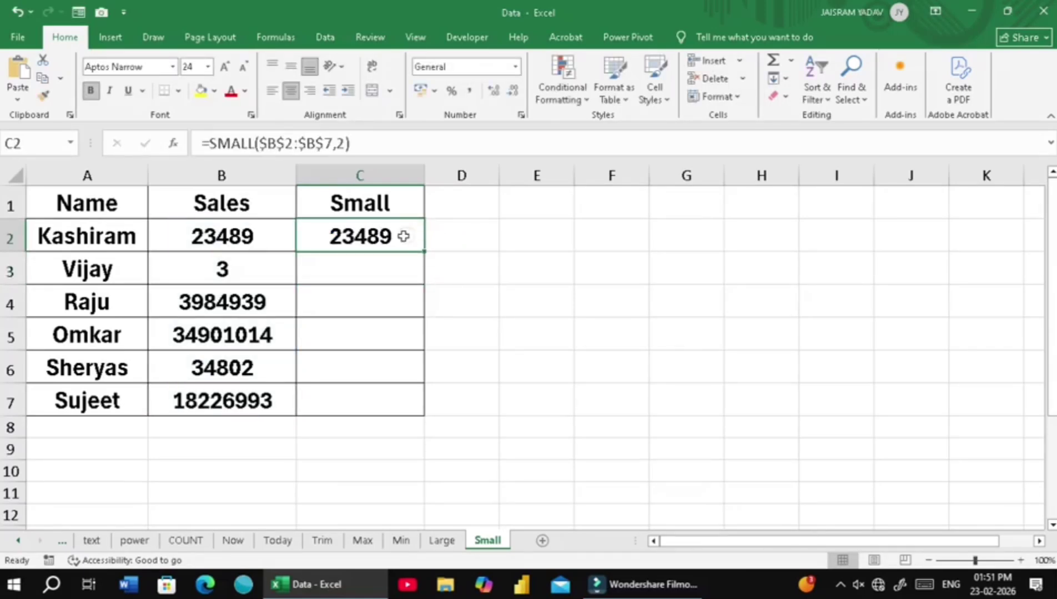
# - Change the sales value in B2 to 5 to test the second-smallest formula, and check C2
pyautogui.click(276, 245)
pyautogui.write('5')
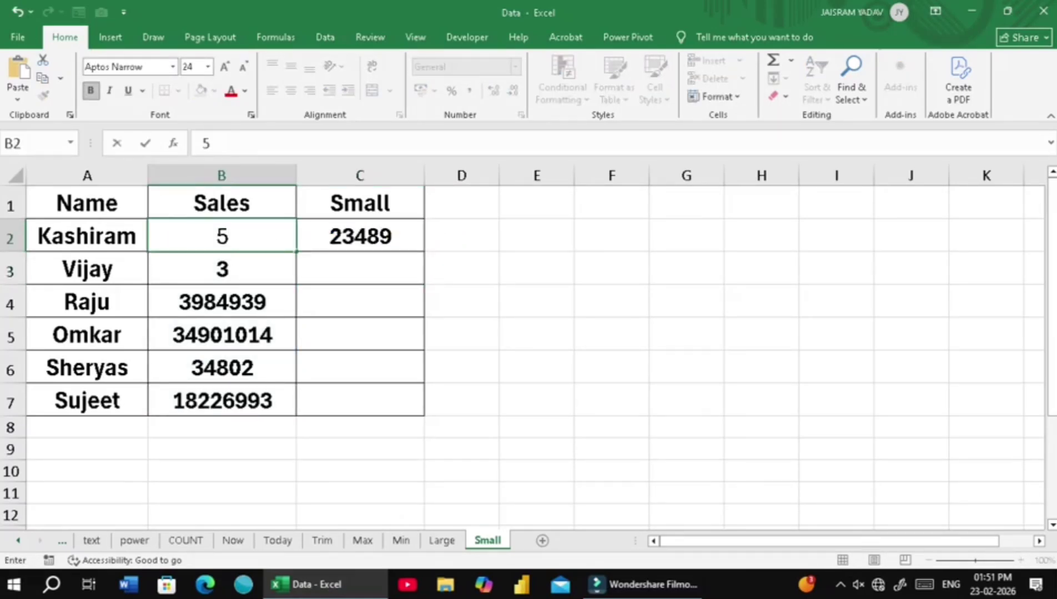
pyautogui.press('Return')
pyautogui.click(338, 238)
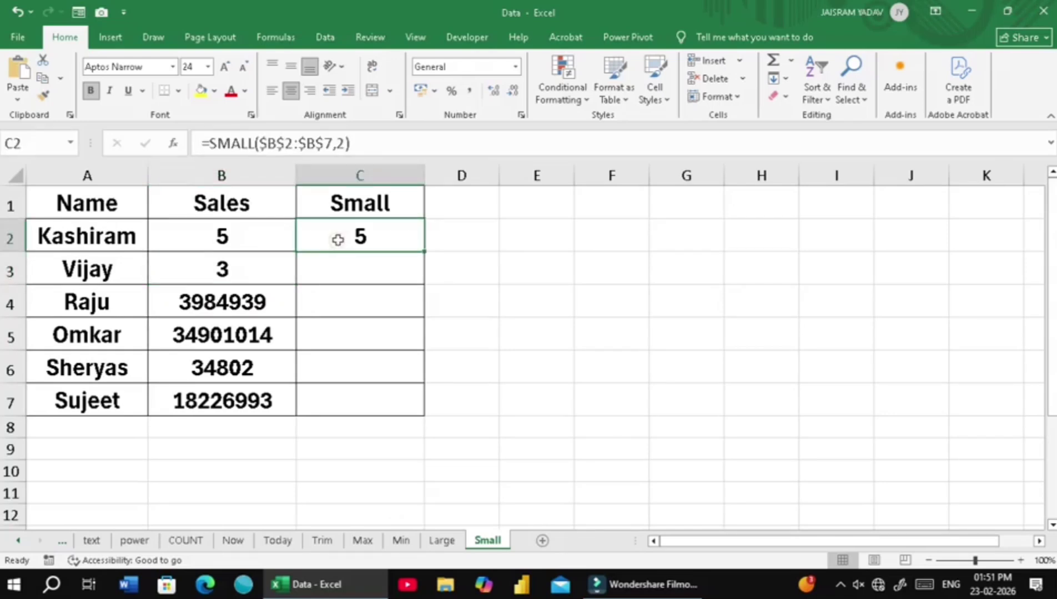
pyautogui.click(488, 545)
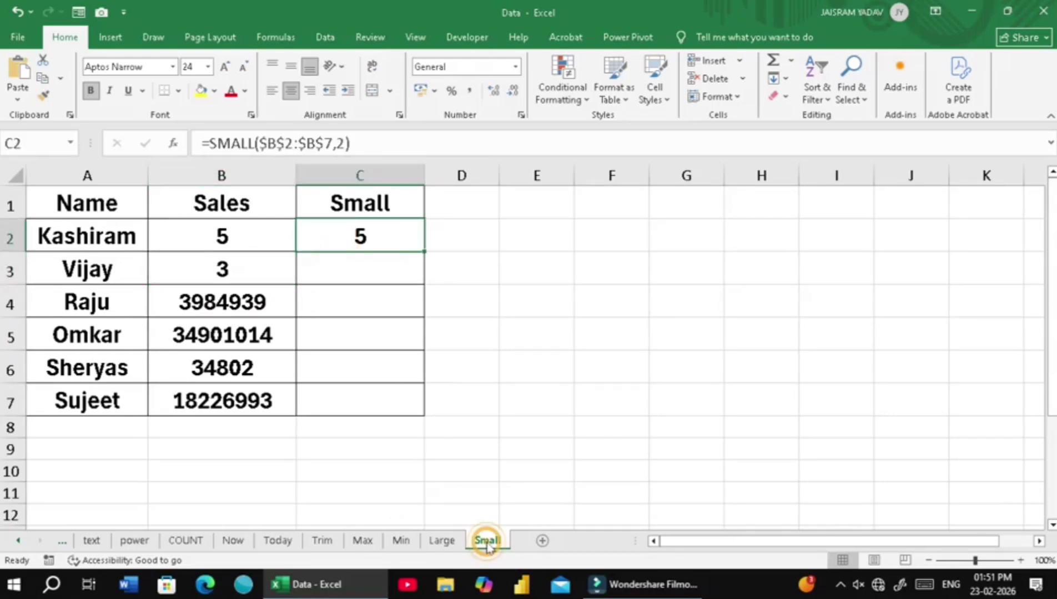